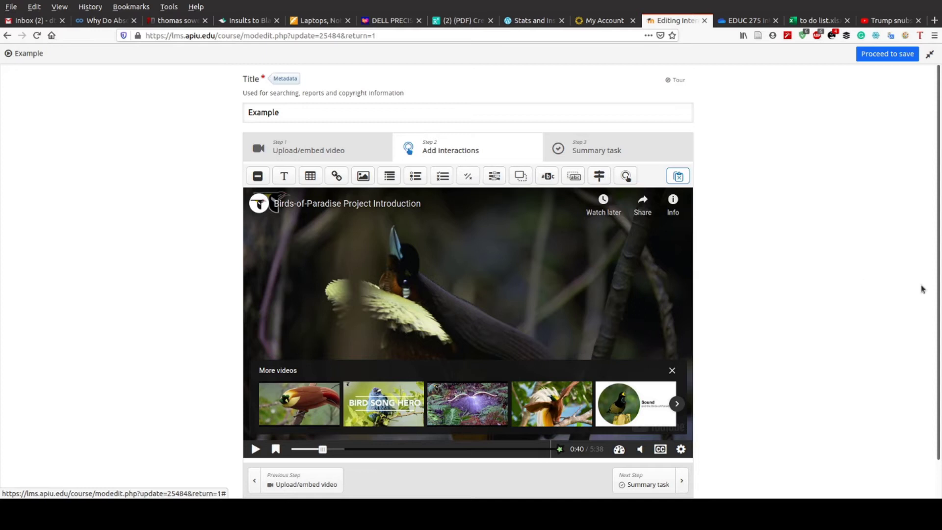
# - Zoom the page to 120% and add a Fill in the Blanks interaction to the bird video
pyautogui.hotkey('ctrl', '+')
pyautogui.hotkey('ctrl', '+')
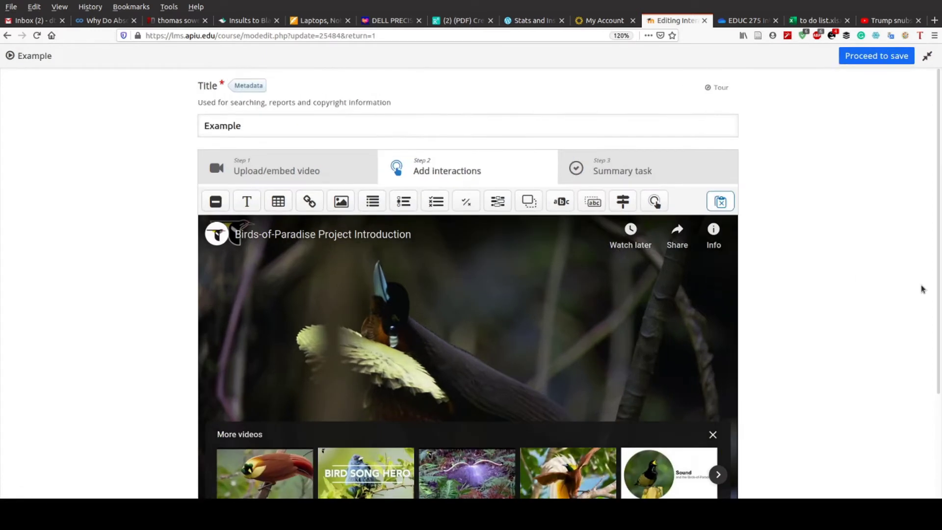
pyautogui.click(499, 216)
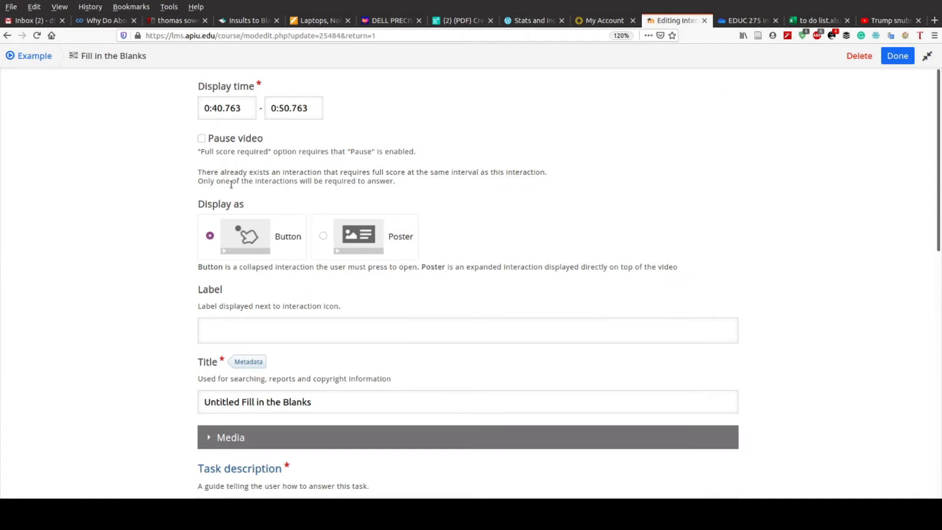
# - Set the Fill in the Blanks display time to 0:00.763 – 0:02.763
pyautogui.click(222, 108)
pyautogui.press('BackSpace')
pyautogui.press('BackSpace')
pyautogui.press('BackSpace')
pyautogui.write('.')
pyautogui.write('0.')
pyautogui.click(284, 109)
pyautogui.press('BackSpace')
pyautogui.write('2')
pyautogui.click(217, 108)
pyautogui.write('0')
# - Display the interaction as a Poster and scroll down to the Text blocks field
pyautogui.click(349, 248)
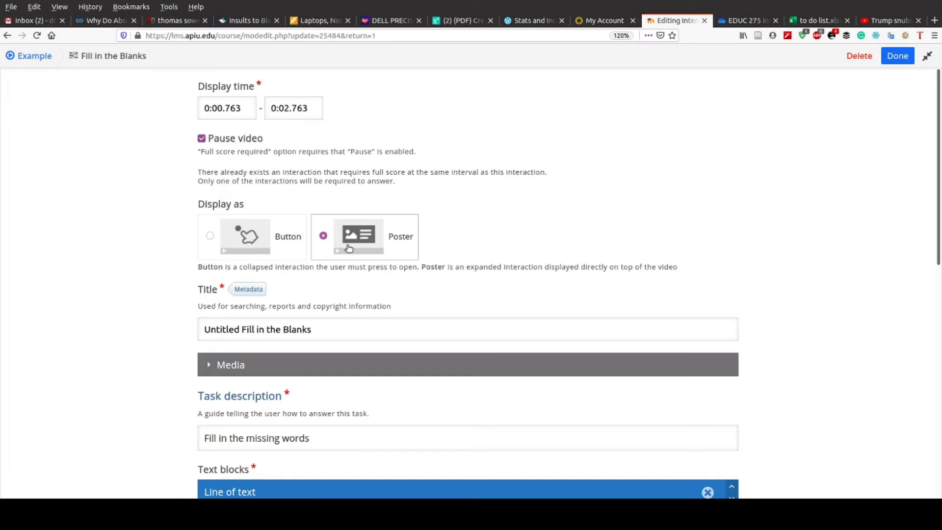
pyautogui.scroll(-6, 347, 248)
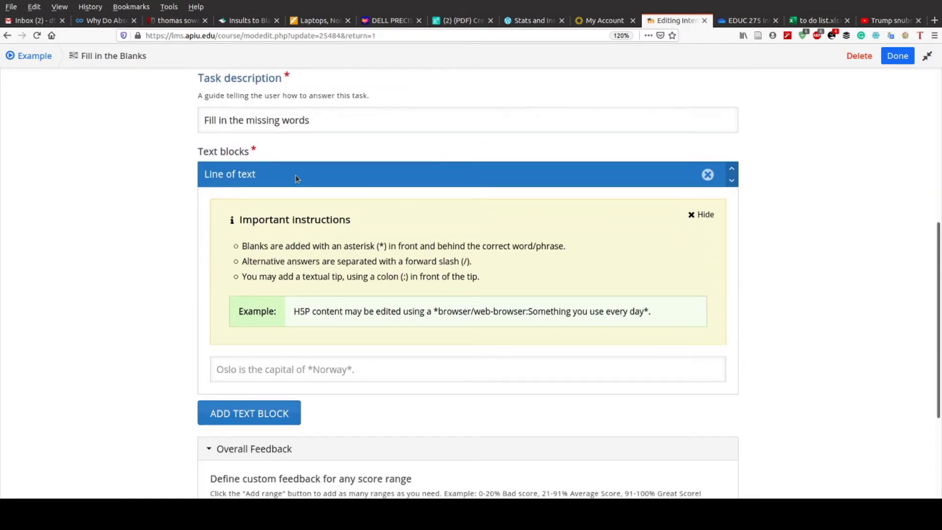
pyautogui.scroll(2, 295, 174)
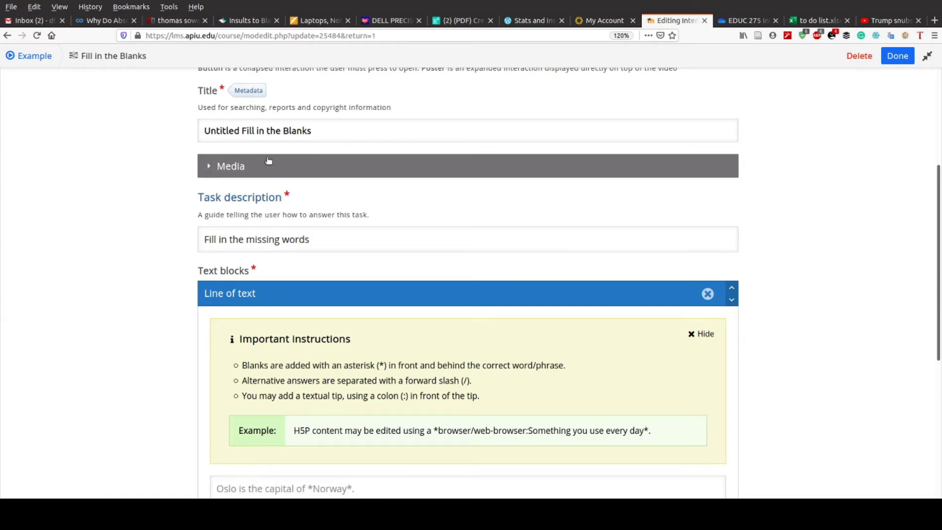
pyautogui.scroll(-5, 268, 160)
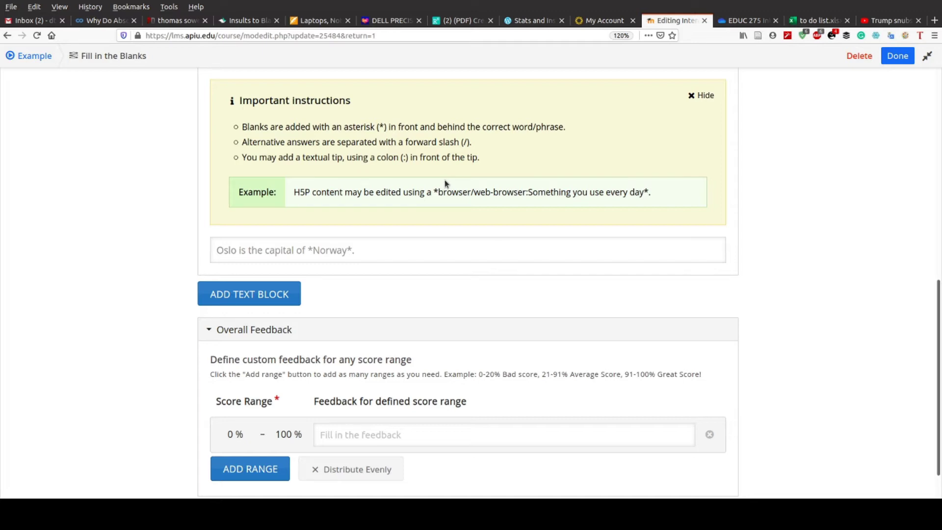
pyautogui.scroll(-2, 445, 181)
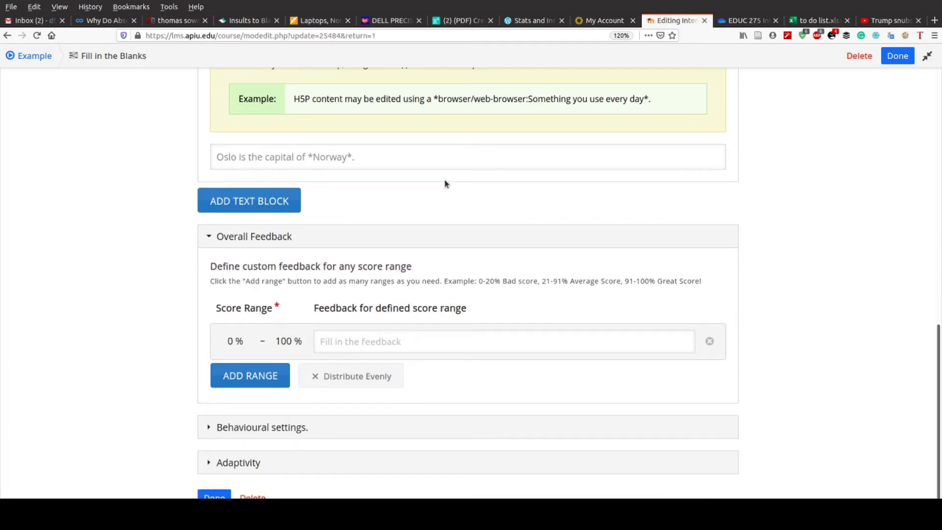
pyautogui.scroll(2, 444, 184)
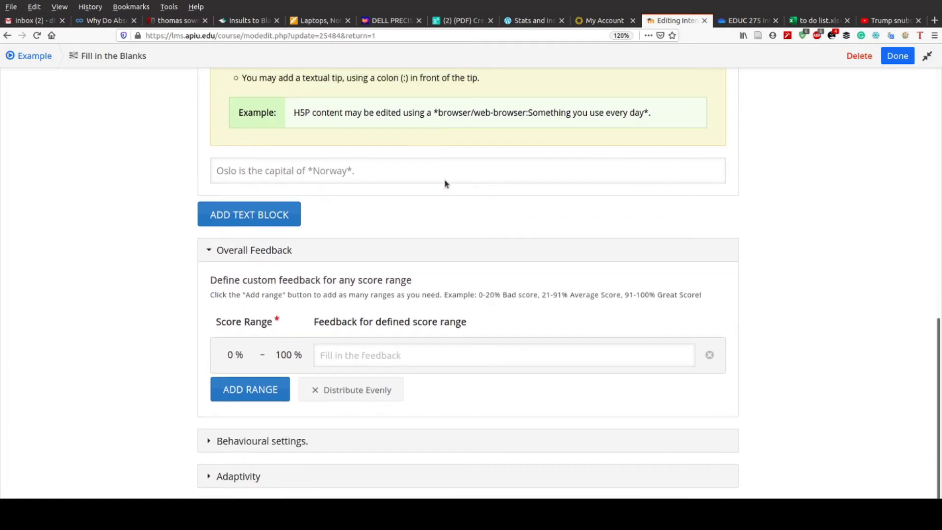
# - Enter 'The capitol of Thailand is *Bangkok*' as the text block, making Bangkok the blank
pyautogui.click(289, 243)
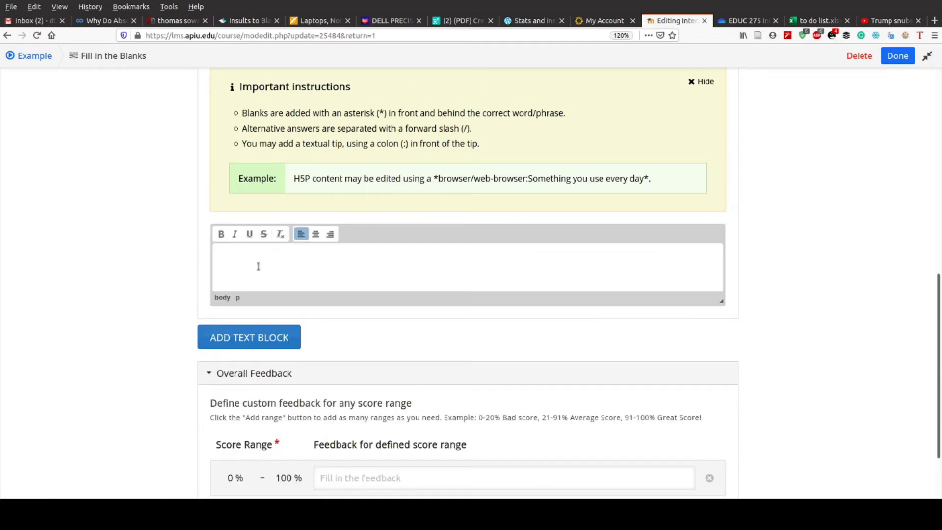
pyautogui.write('The capitol of Thailand is *Bangk')
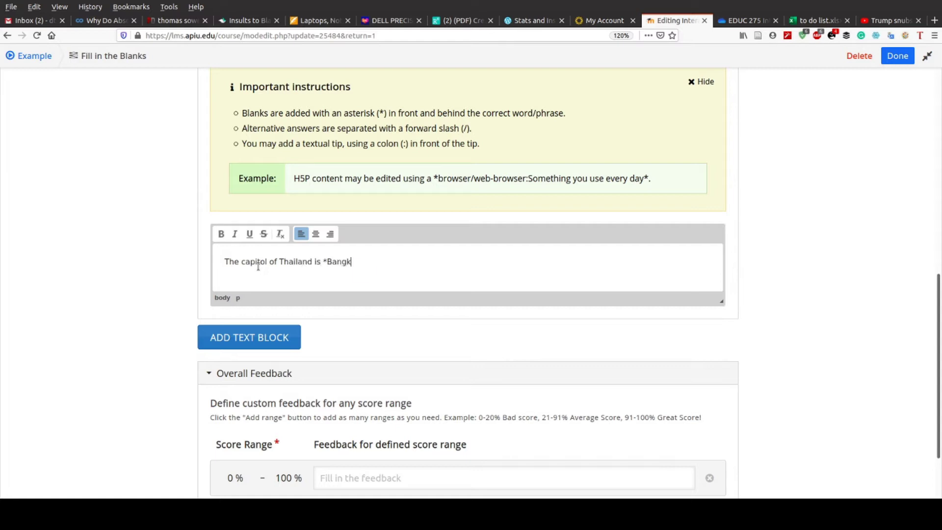
pyautogui.write('ok*')
pyautogui.doubleClick(339, 262)
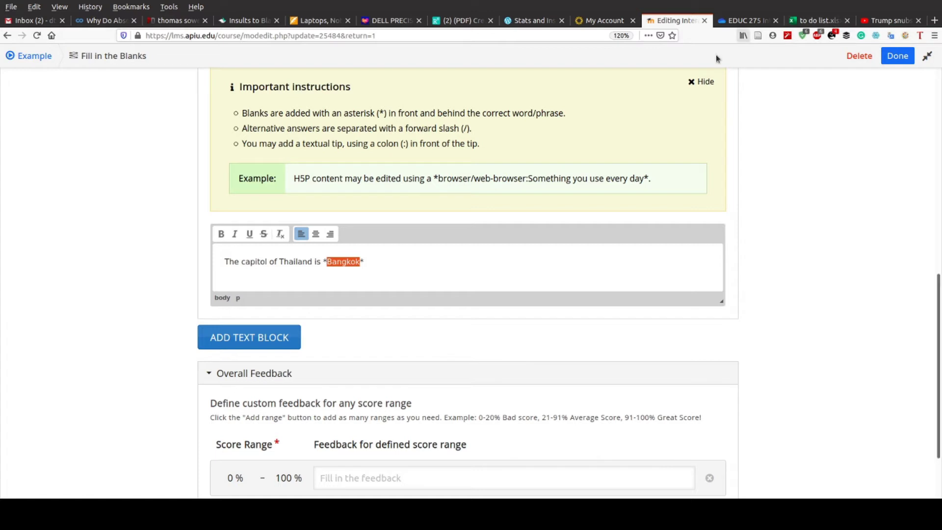
# - Under Adaptivity and Behavioural settings, enable Accept minor spelling errors and disable Case sensitive
pyautogui.scroll(-3, 582, 179)
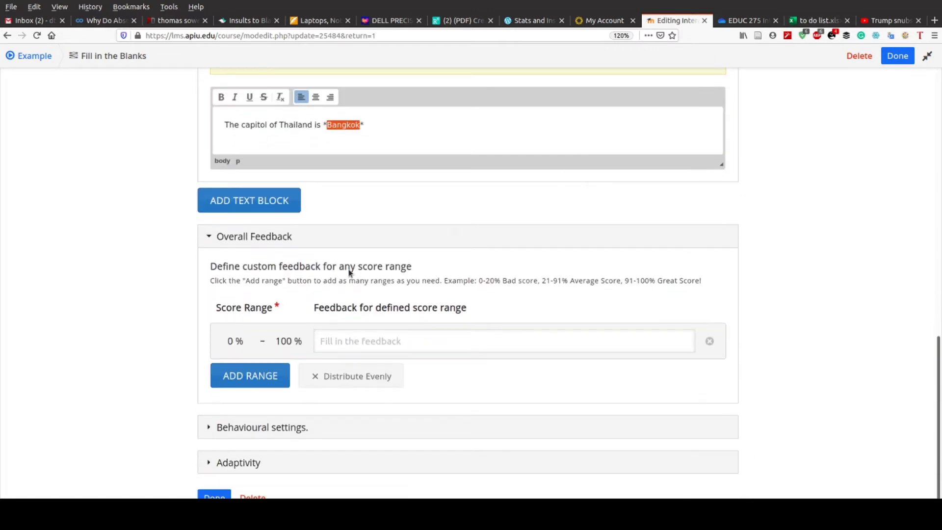
pyautogui.click(217, 463)
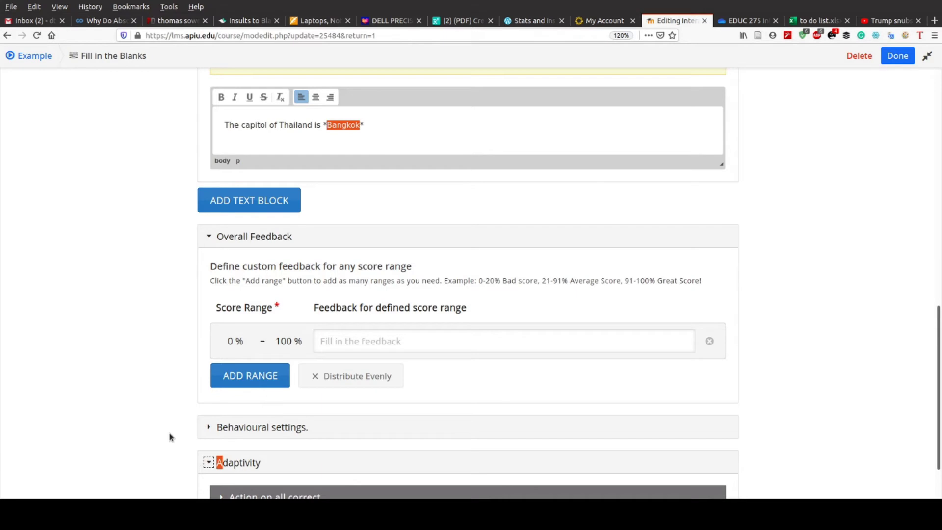
pyautogui.scroll(-3, 171, 437)
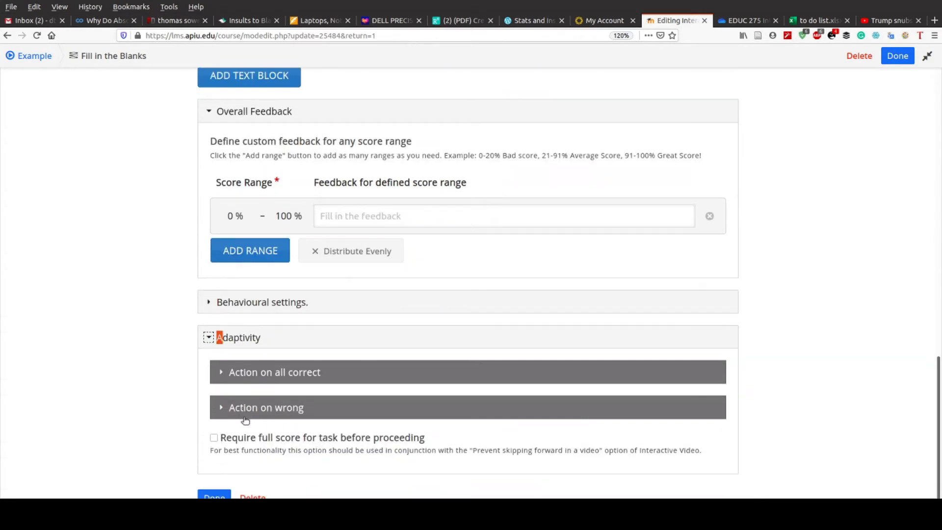
pyautogui.click(250, 309)
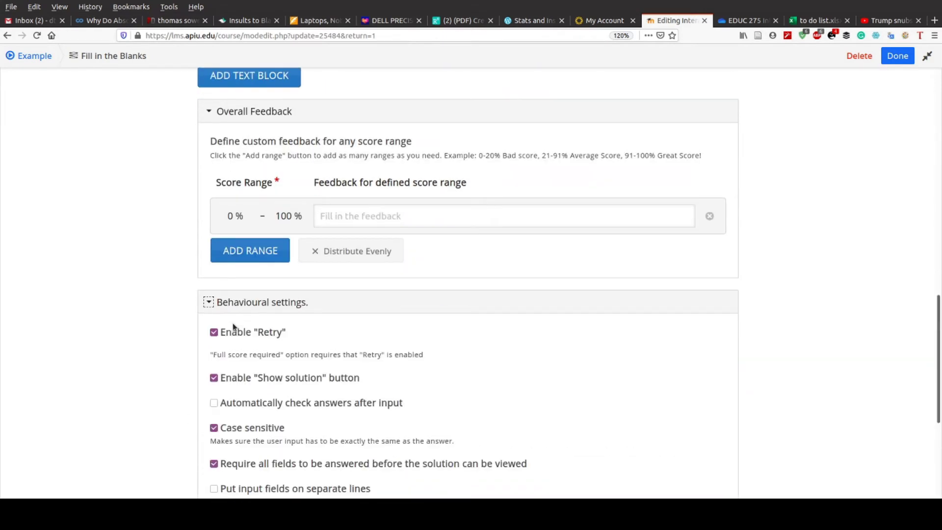
pyautogui.scroll(-5, 232, 330)
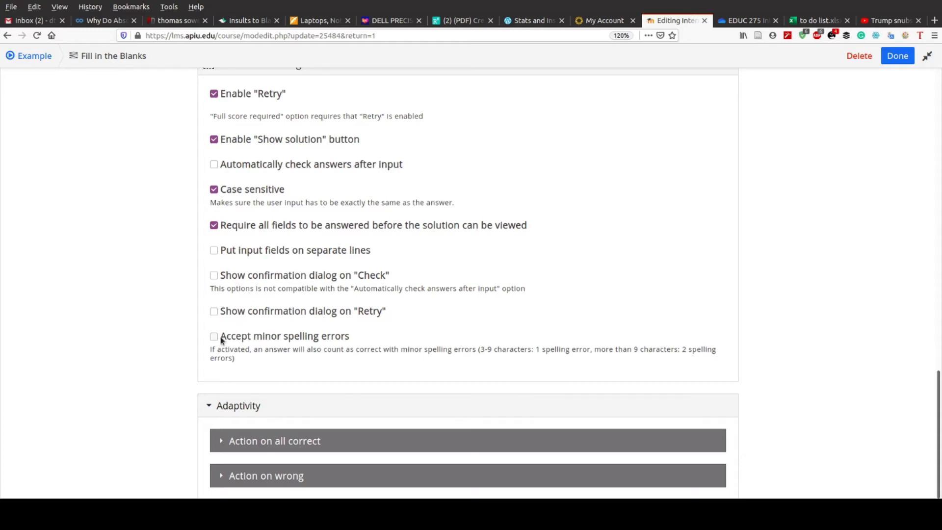
pyautogui.click(214, 337)
pyautogui.click(215, 194)
pyautogui.scroll(10, 110, 322)
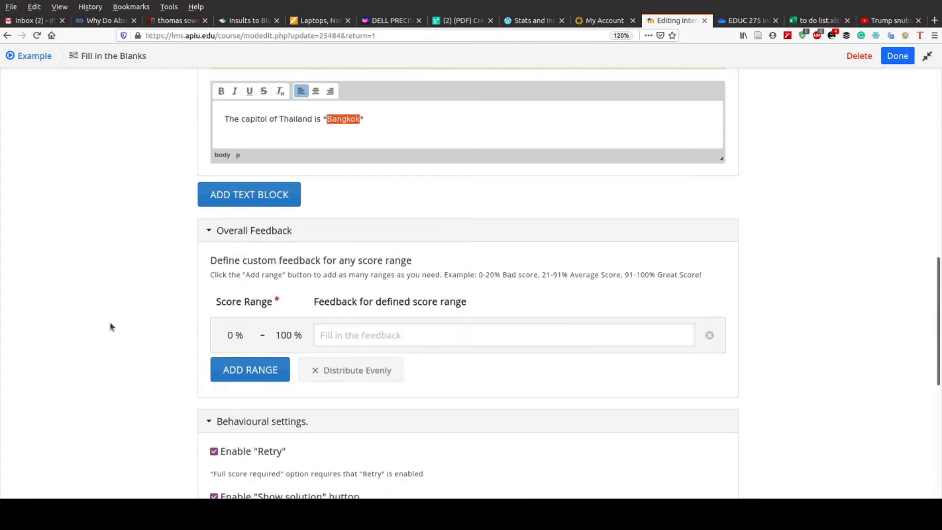
pyautogui.scroll(7, 110, 323)
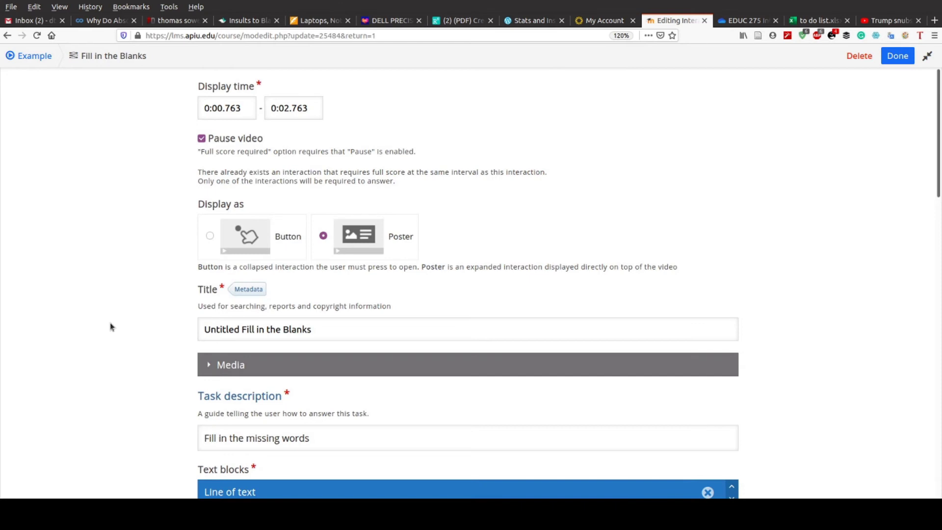
pyautogui.scroll(-15, 111, 324)
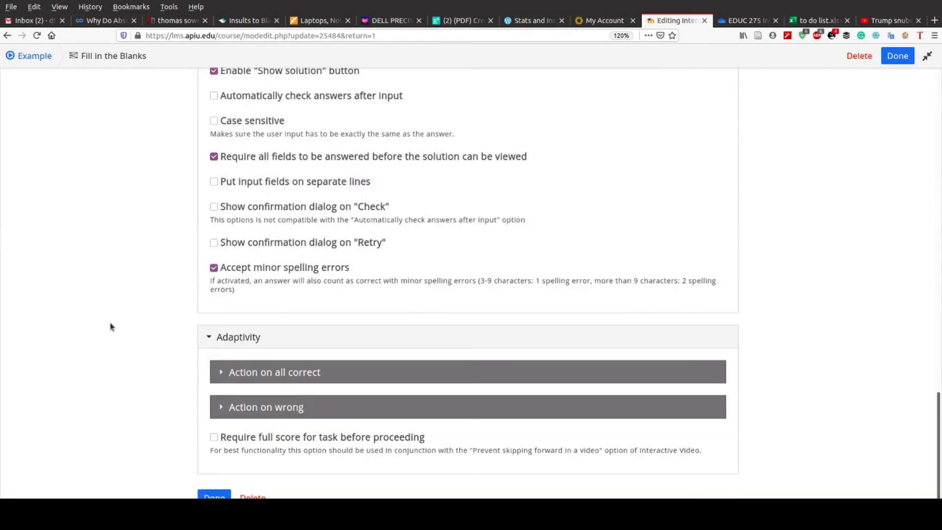
# - Save the Fill in the Blanks question and preview it from the start of the video
pyautogui.click(214, 497)
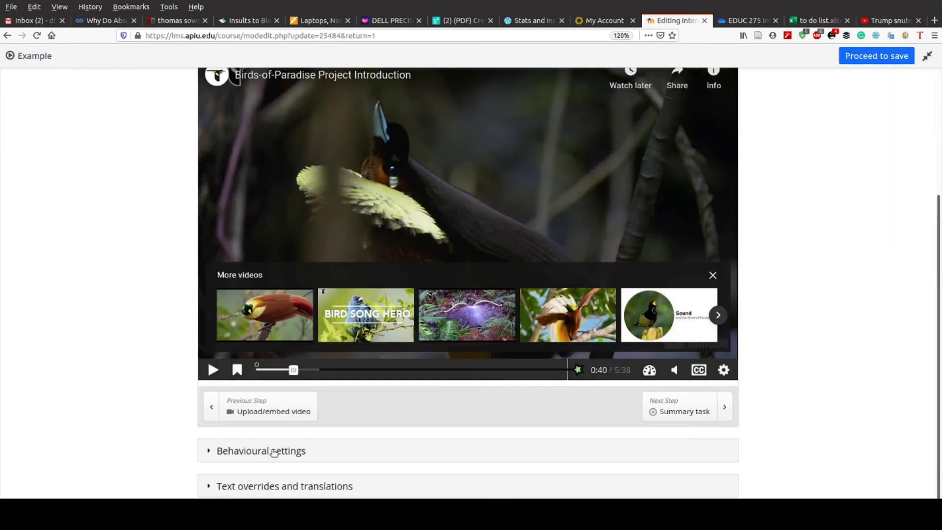
pyautogui.moveTo(293, 370); pyautogui.dragTo(256, 371)
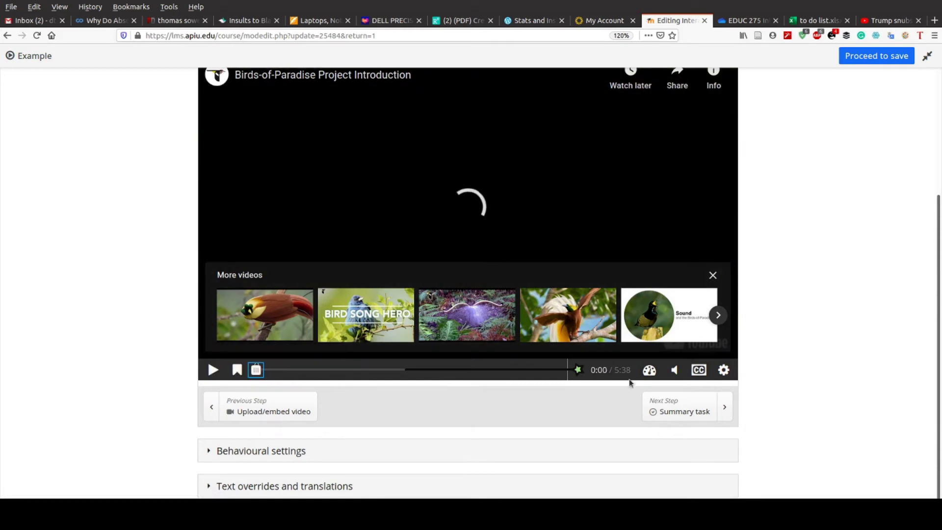
pyautogui.click(212, 370)
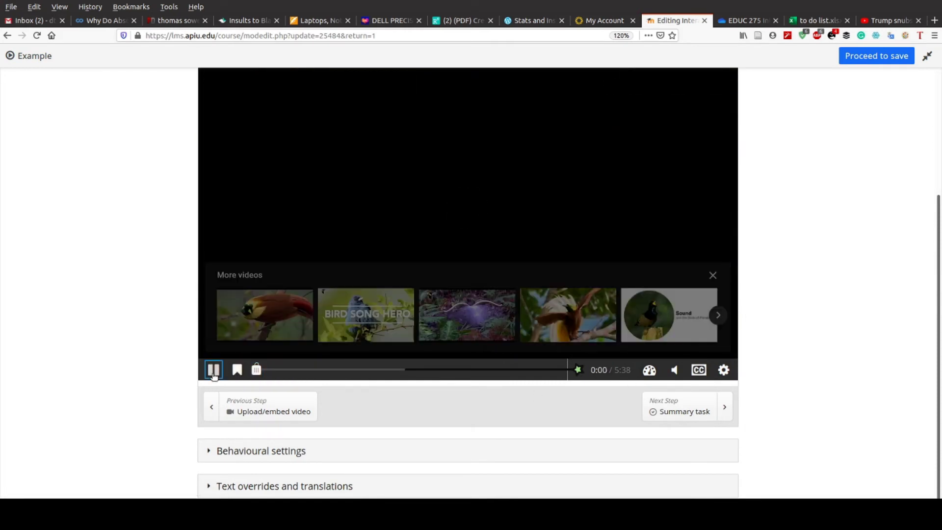
# - Select the question poster and resize it to cover the whole video frame
pyautogui.click(523, 236)
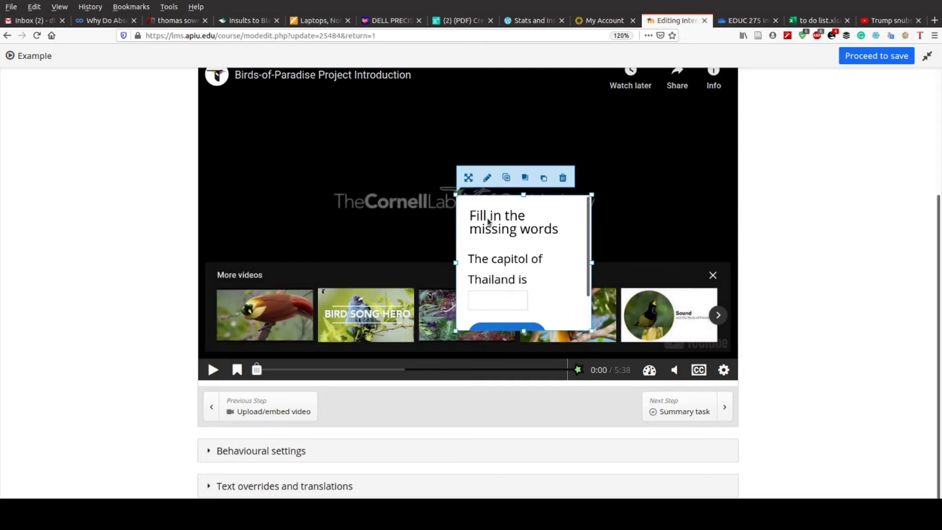
pyautogui.moveTo(456, 195); pyautogui.dragTo(195, 59)
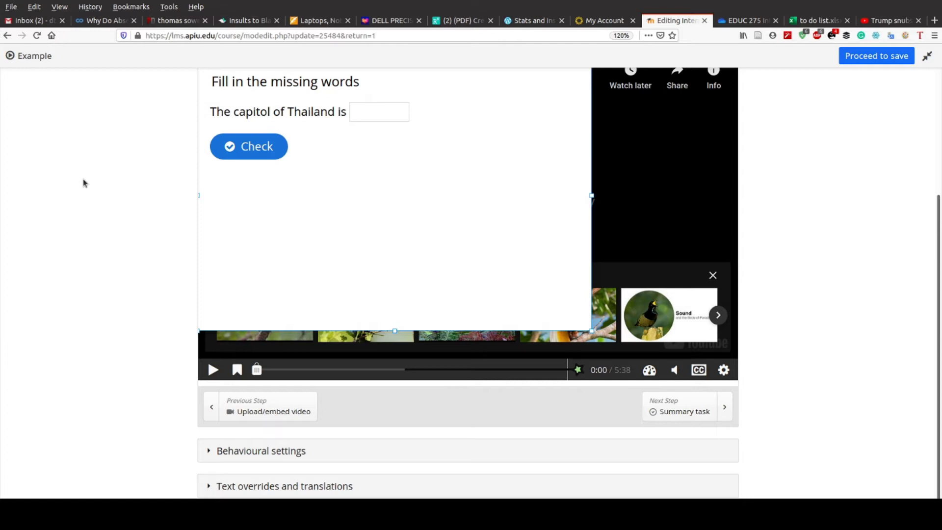
pyautogui.scroll(3, 83, 183)
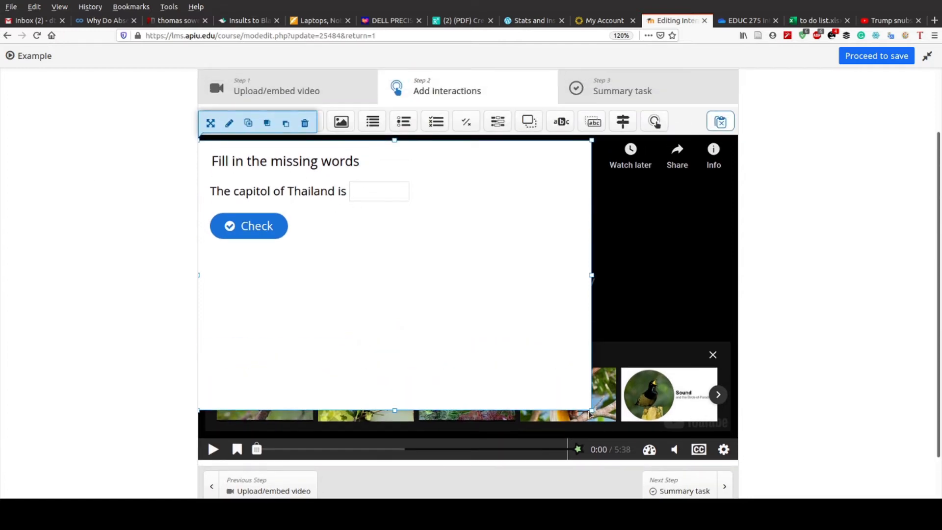
pyautogui.moveTo(591, 414); pyautogui.dragTo(766, 448)
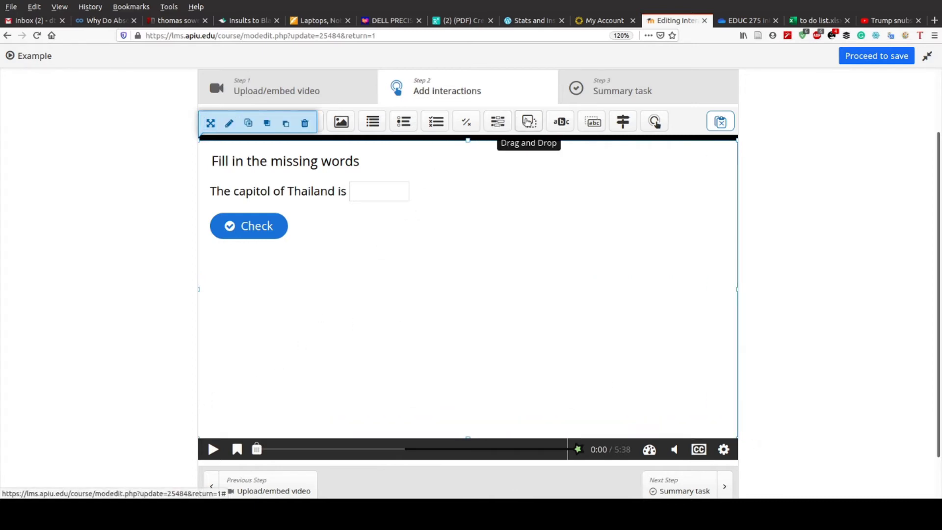
# - Insert a Drag and Drop task with display time 0:10.849 – 0:12.849 and Poster display
pyautogui.click(528, 121)
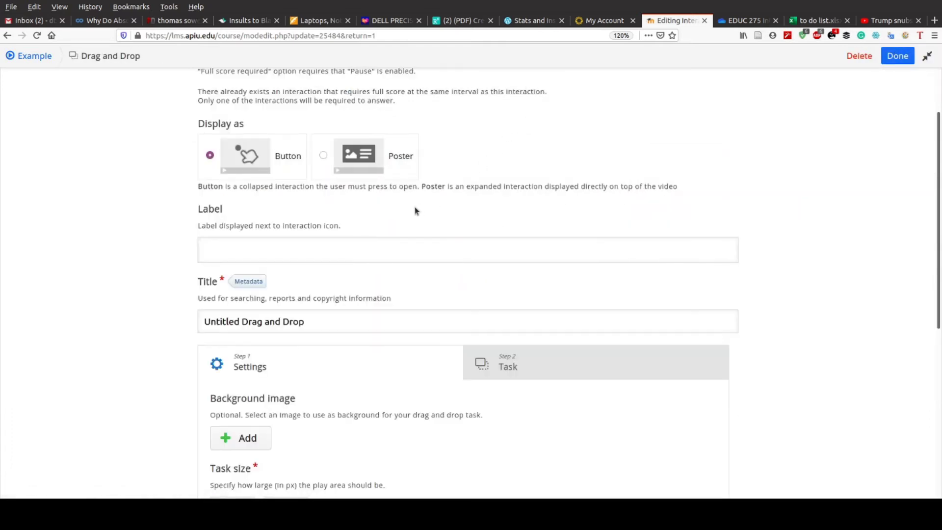
pyautogui.scroll(3, 414, 210)
pyautogui.click(222, 108)
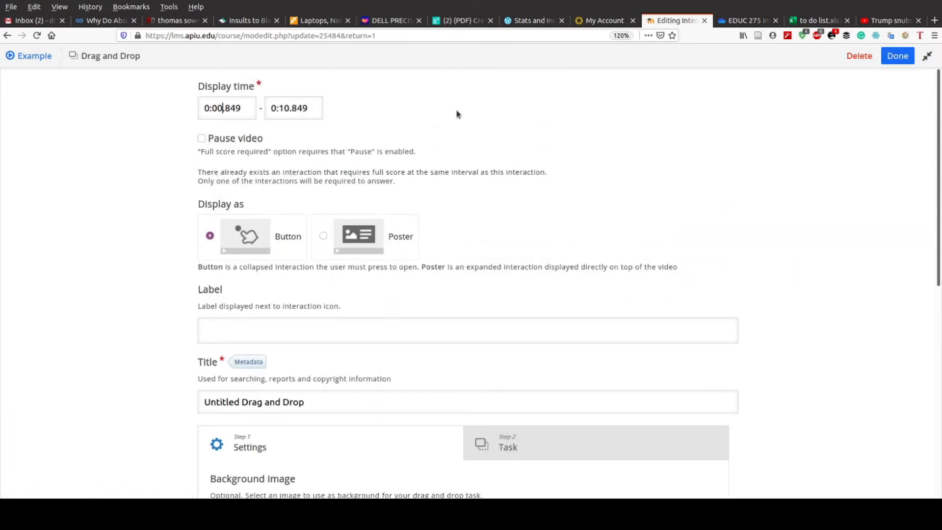
pyautogui.press('Left')
pyautogui.press('BackSpace')
pyautogui.write('1')
pyautogui.click(290, 108)
pyautogui.press('BackSpace')
pyautogui.write('2')
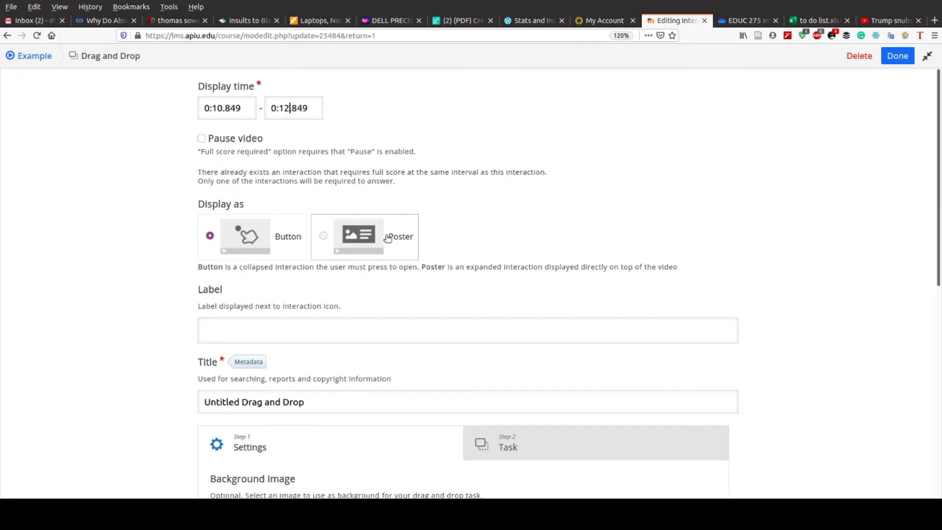
pyautogui.click(387, 238)
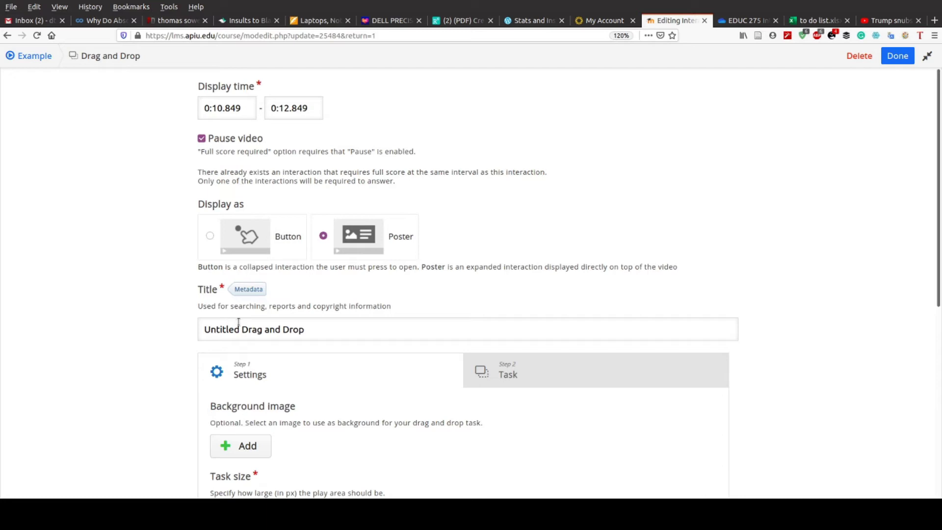
pyautogui.scroll(-5, 236, 321)
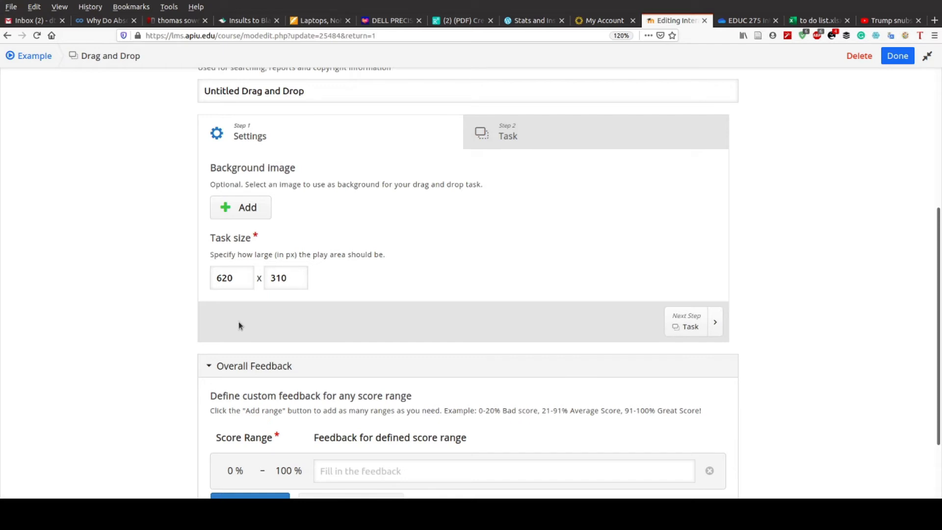
# - Use the photo of a woman and child at a table as the Drag and Drop background
pyautogui.click(234, 207)
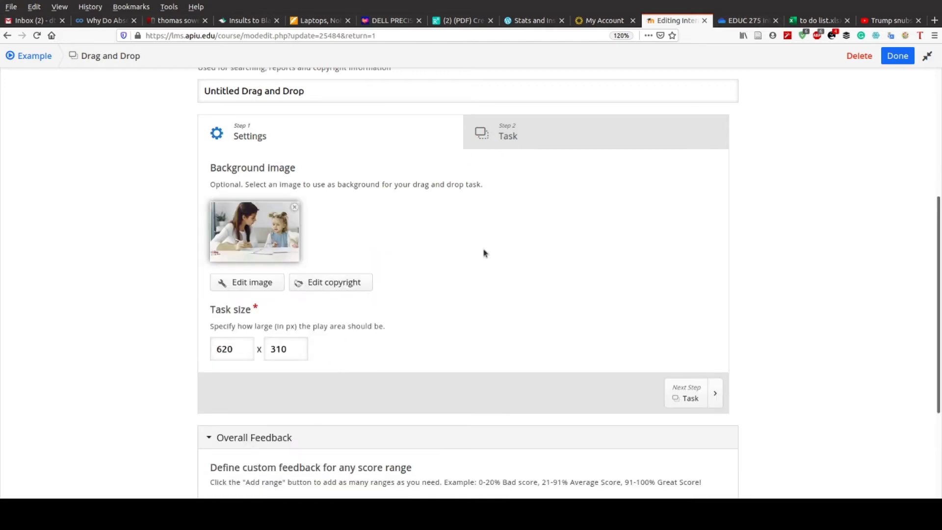
pyautogui.scroll(-4, 485, 258)
pyautogui.scroll(3, 485, 258)
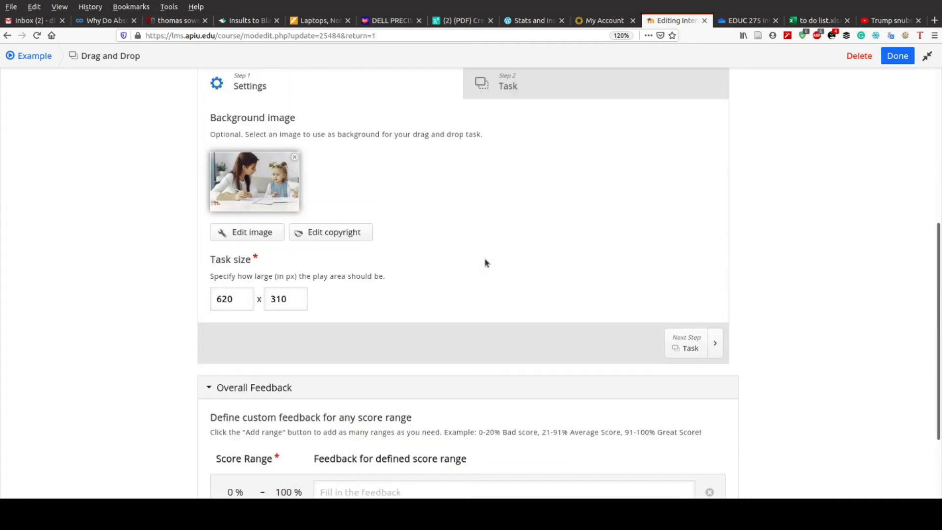
pyautogui.scroll(6, 484, 258)
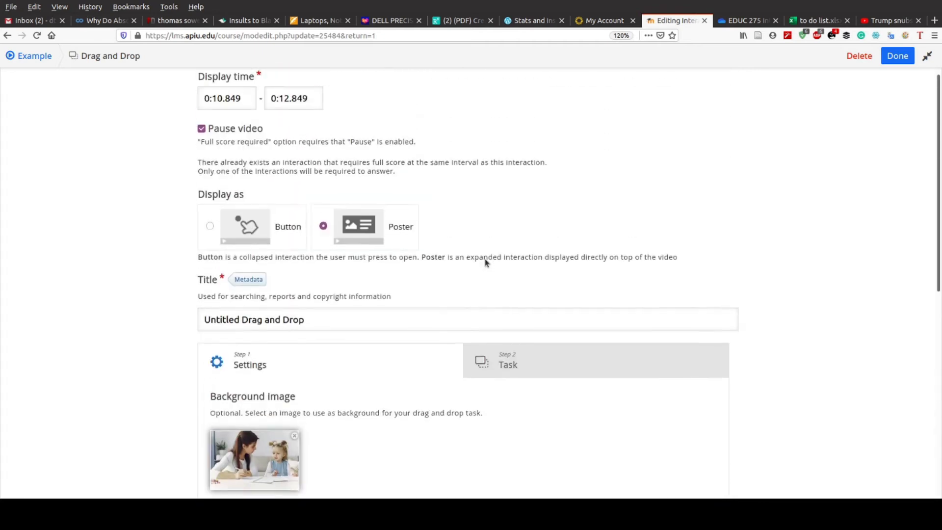
# - In Step 2 Task, create a drop zone labelled 'here' with Enable Auto-Align ticked
pyautogui.click(495, 378)
pyautogui.scroll(-5, 495, 378)
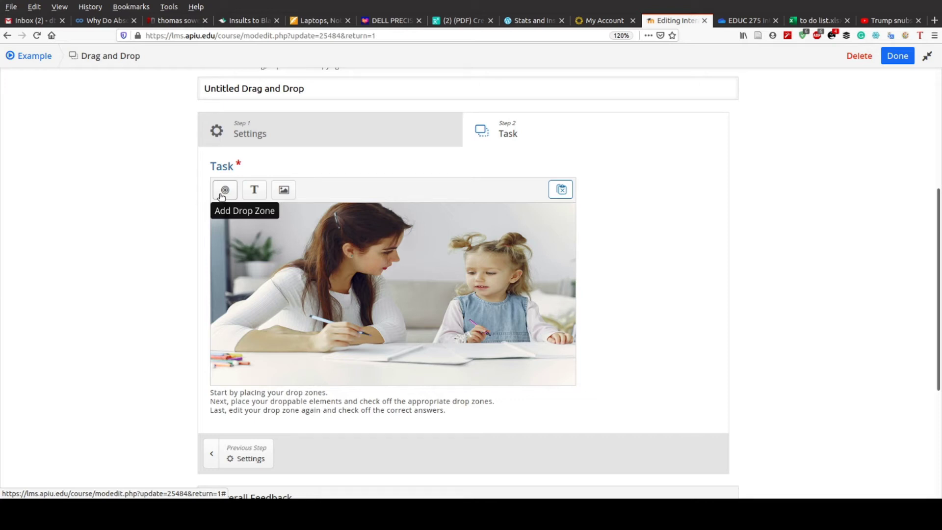
pyautogui.click(225, 190)
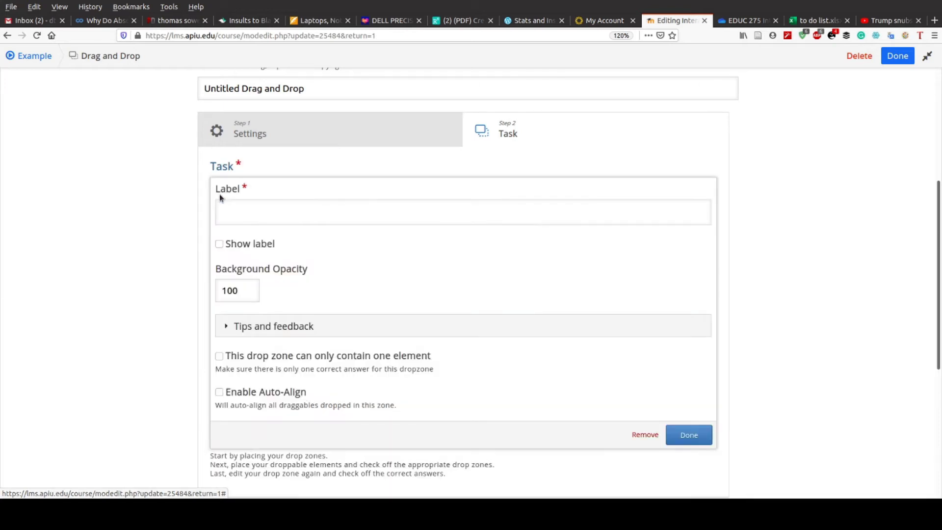
pyautogui.click(252, 209)
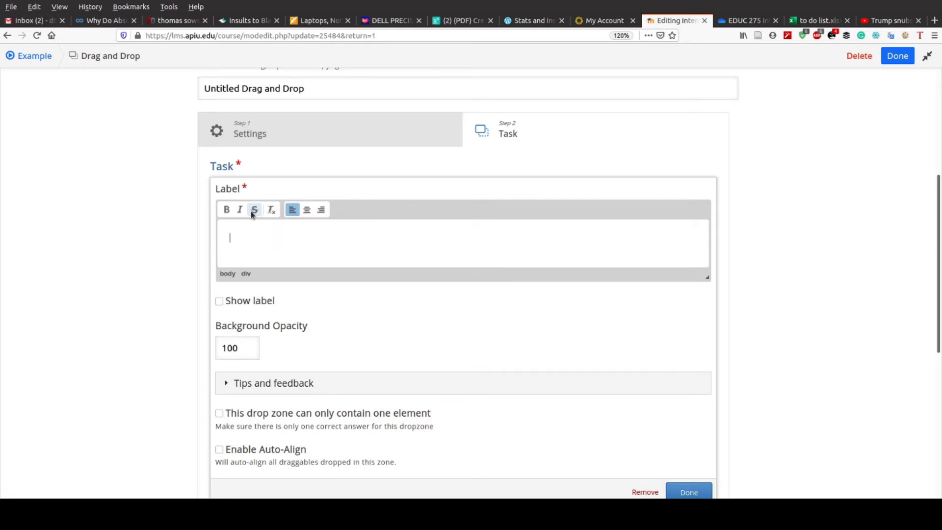
pyautogui.write('here')
pyautogui.scroll(-3, 248, 363)
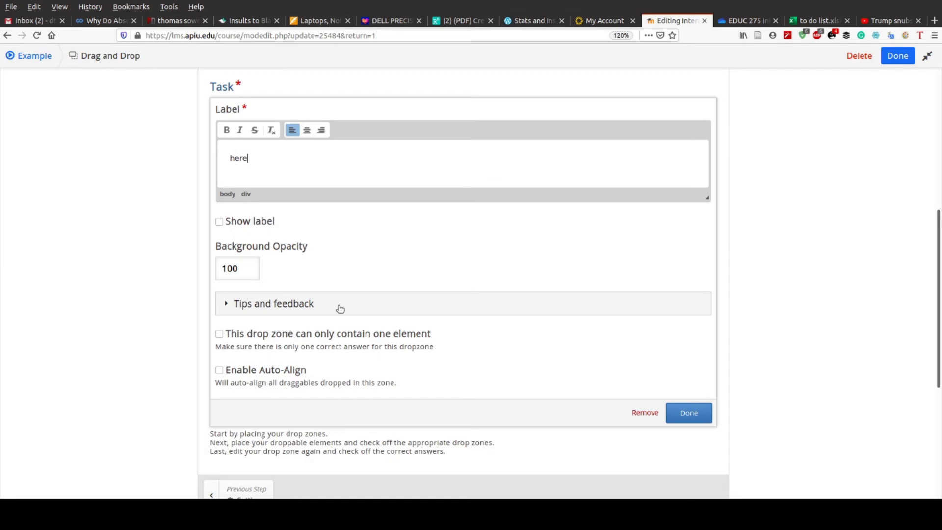
pyautogui.click(219, 371)
pyautogui.click(688, 412)
# - Move the 'here' drop zone next to the woman's head in the photo
pyautogui.moveTo(406, 220); pyautogui.dragTo(312, 189)
pyautogui.doubleClick(312, 189)
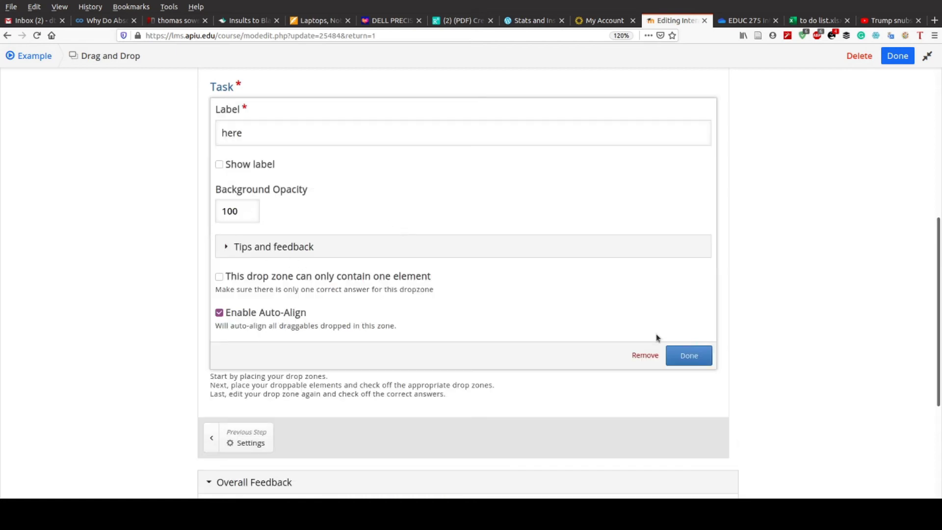
pyautogui.click(688, 355)
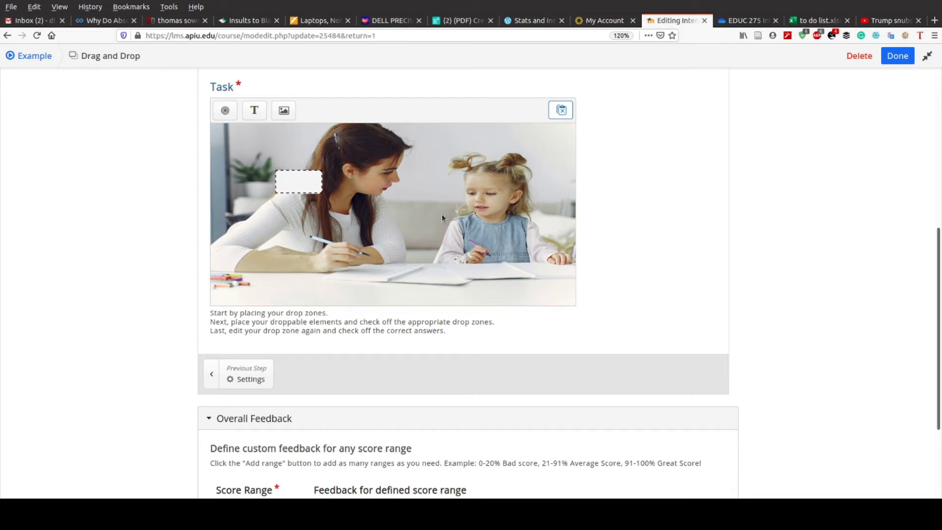
# - Add the crown image element with alternative text 'Answer', droppable in all drop zones
pyautogui.click(282, 112)
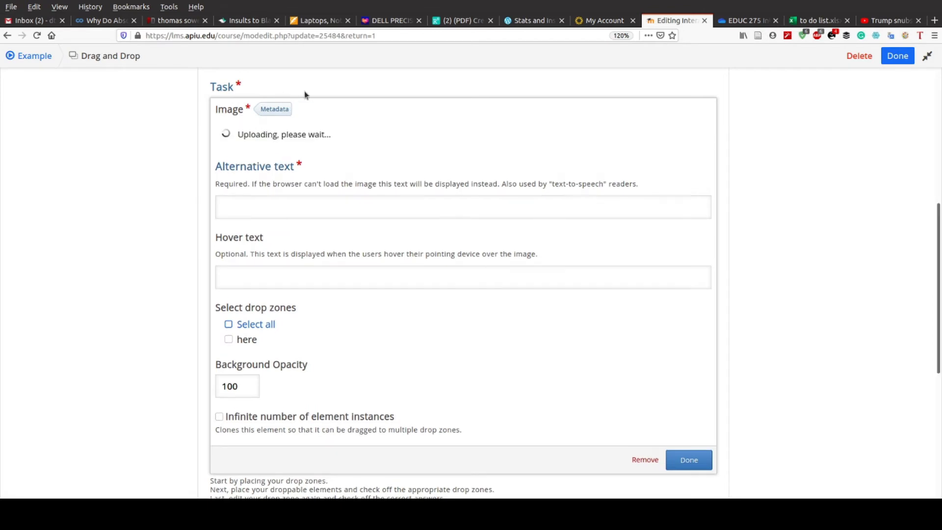
pyautogui.click(293, 278)
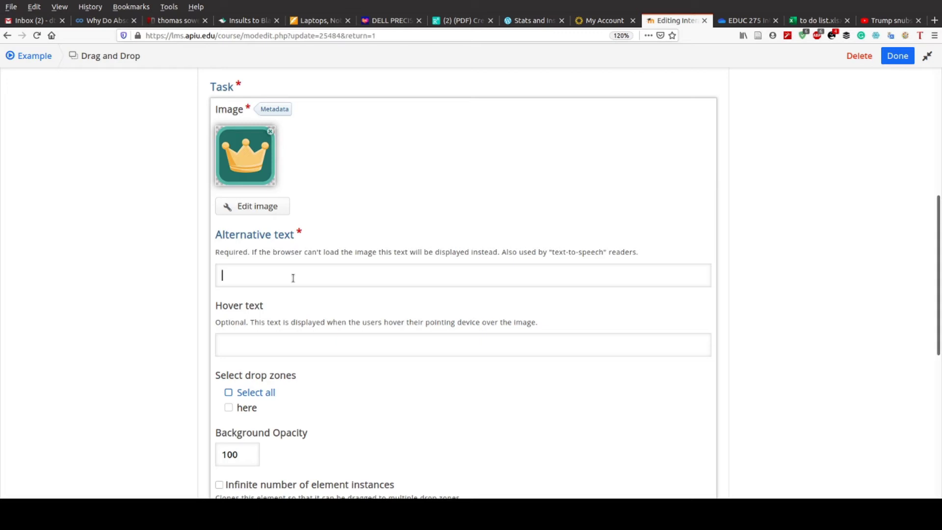
pyautogui.write('Answer')
pyautogui.scroll(-3, 272, 373)
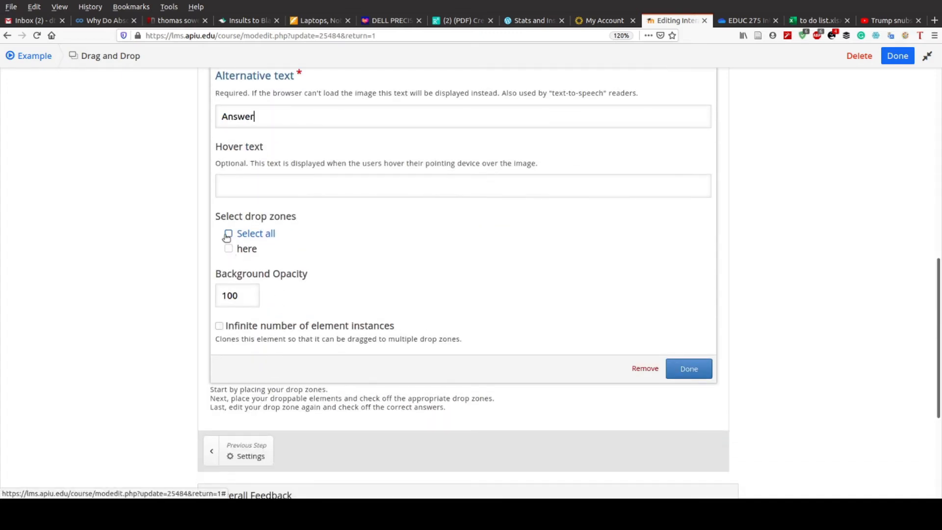
pyautogui.click(229, 249)
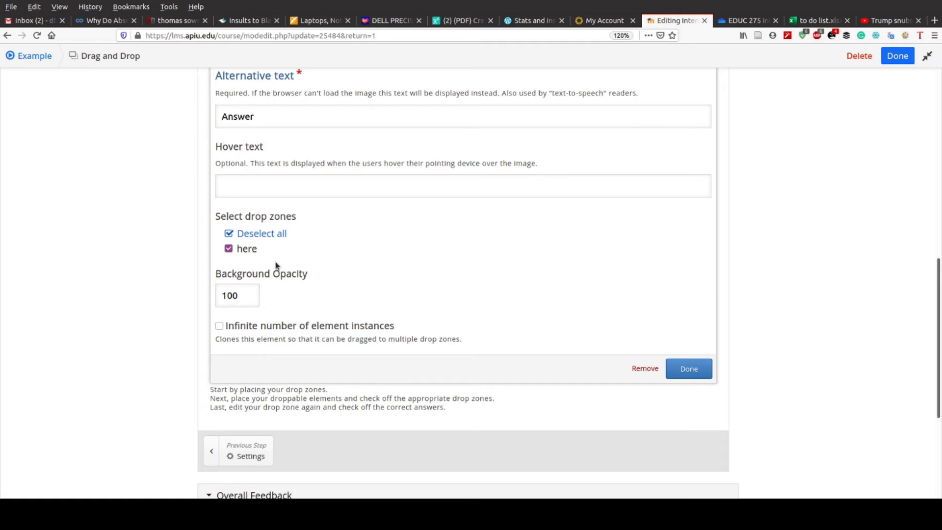
pyautogui.scroll(3, 276, 266)
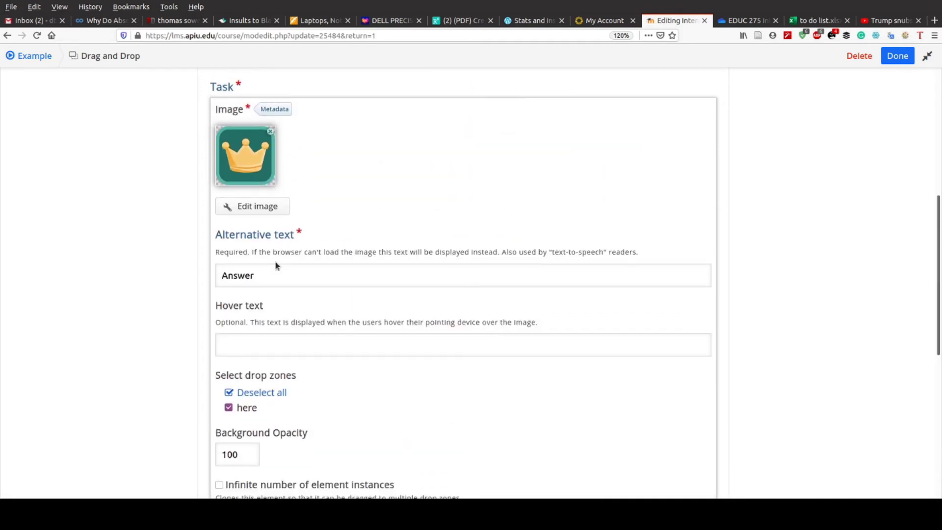
pyautogui.scroll(-8, 276, 265)
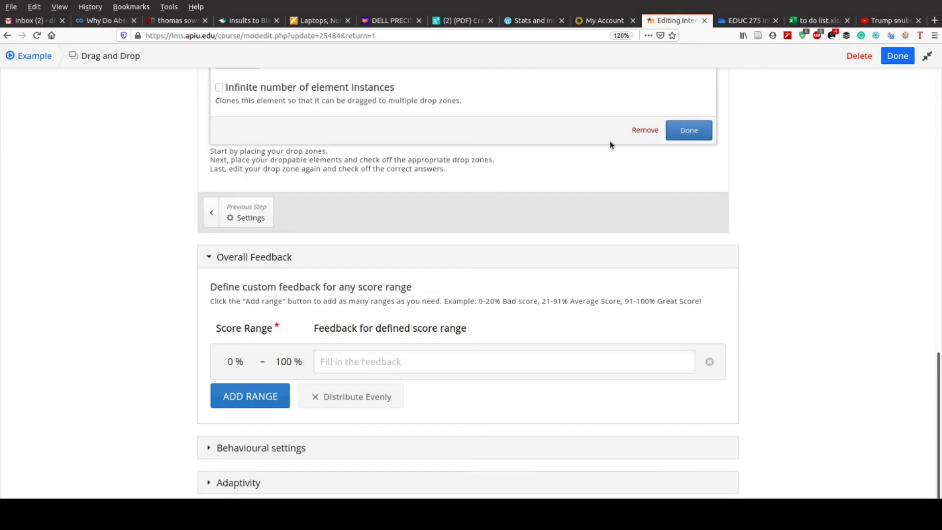
pyautogui.click(668, 132)
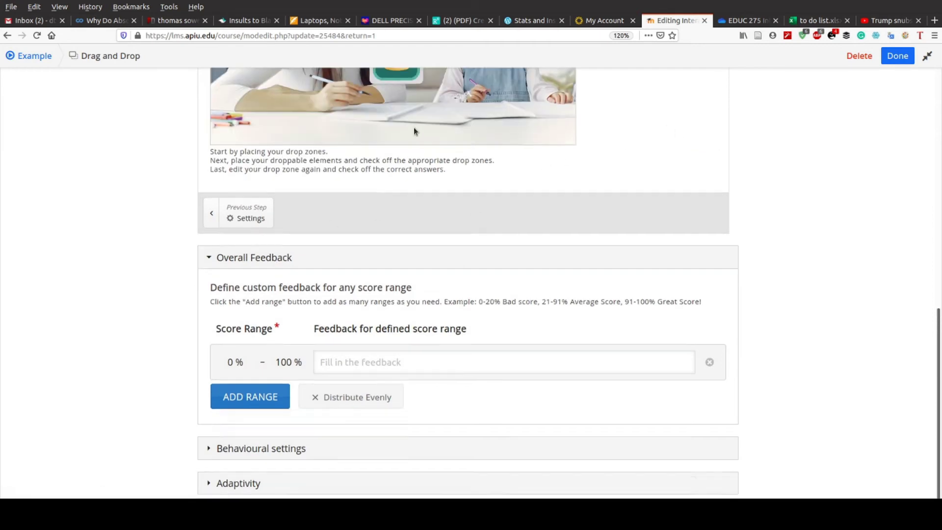
# - Set the crown image 'Answer' as the correct element in the 'here' drop zone
pyautogui.scroll(3, 413, 131)
pyautogui.doubleClick(294, 181)
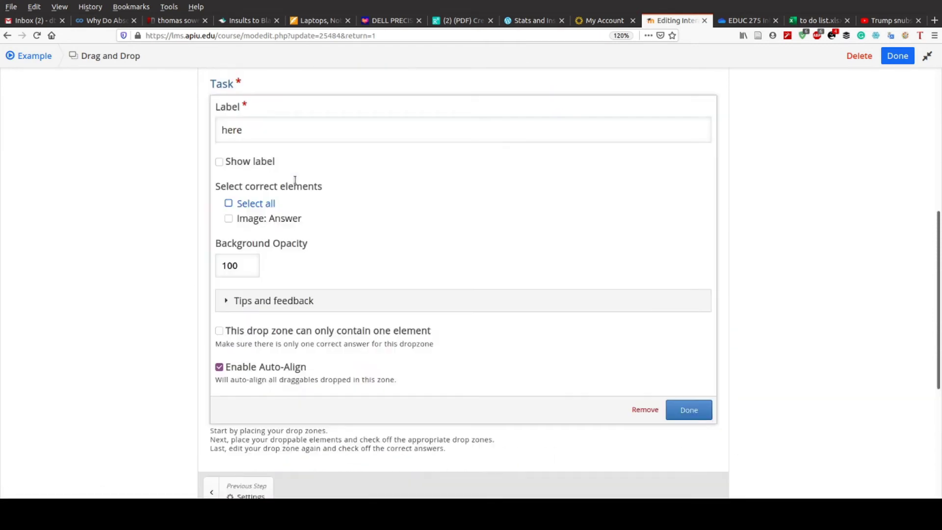
pyautogui.click(230, 204)
pyautogui.click(689, 414)
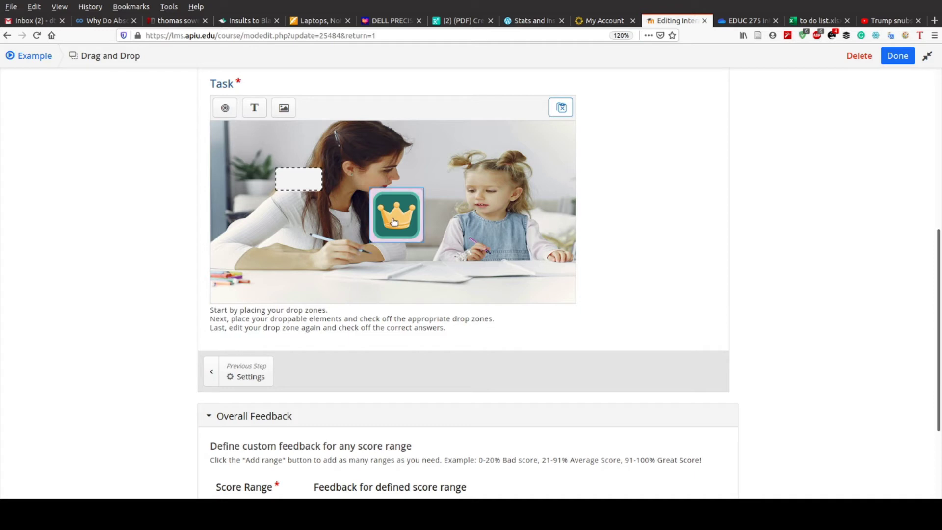
# - Position the crown image at the upper right of the photo, beside the girl's face
pyautogui.moveTo(397, 221); pyautogui.dragTo(447, 199)
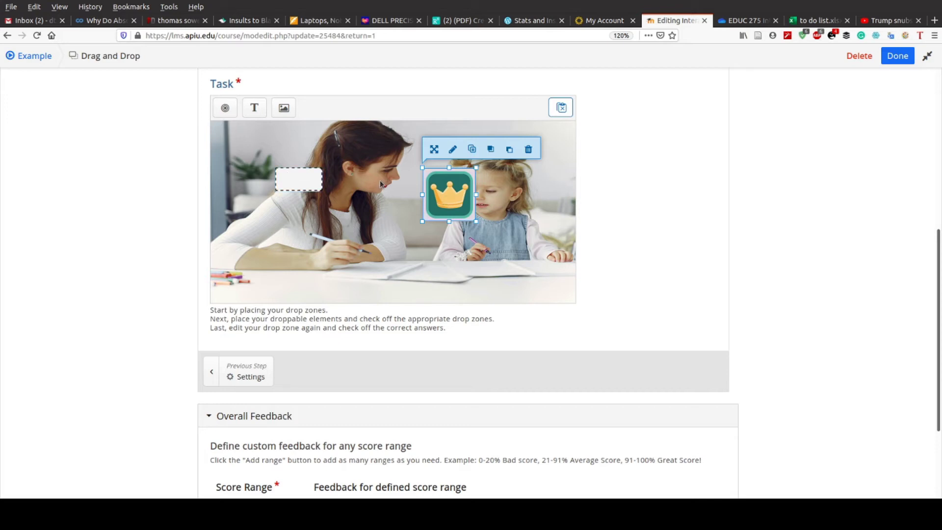
pyautogui.moveTo(463, 204); pyautogui.dragTo(342, 183)
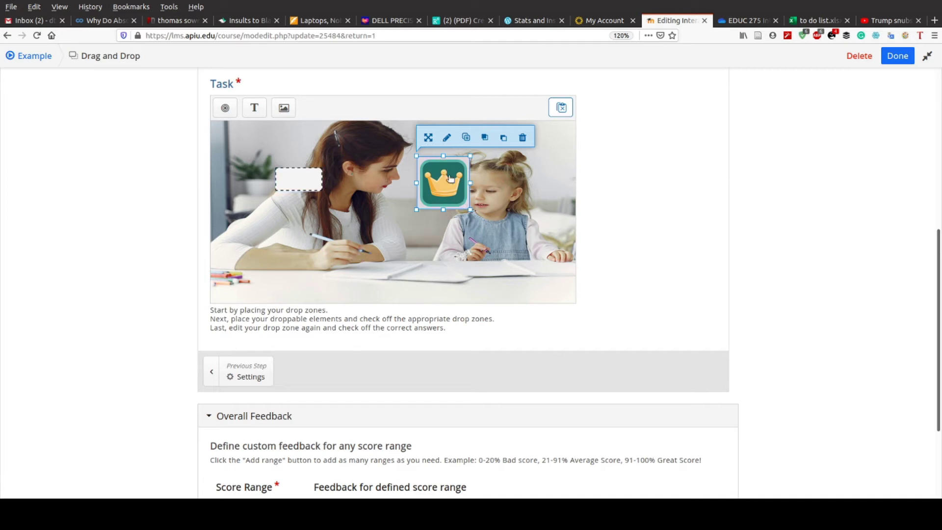
pyautogui.moveTo(450, 178); pyautogui.dragTo(479, 193)
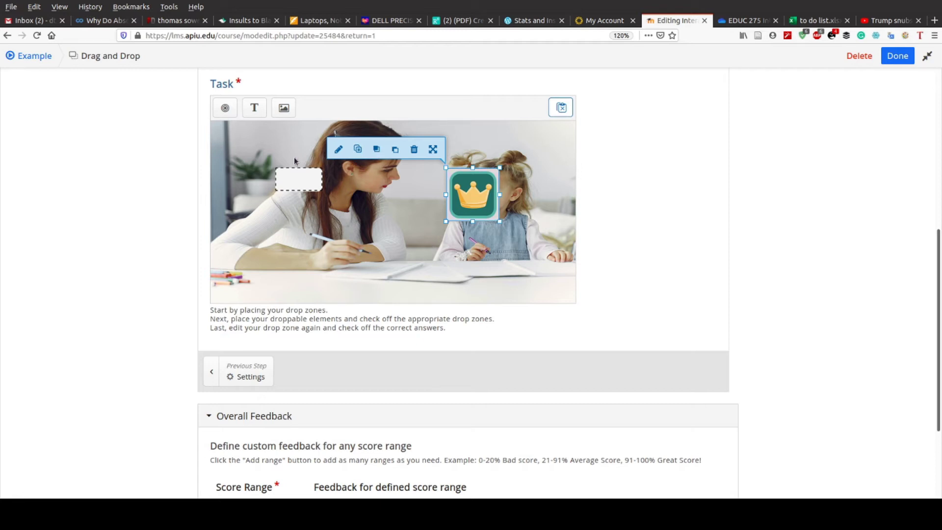
pyautogui.click(253, 115)
pyautogui.click(249, 135)
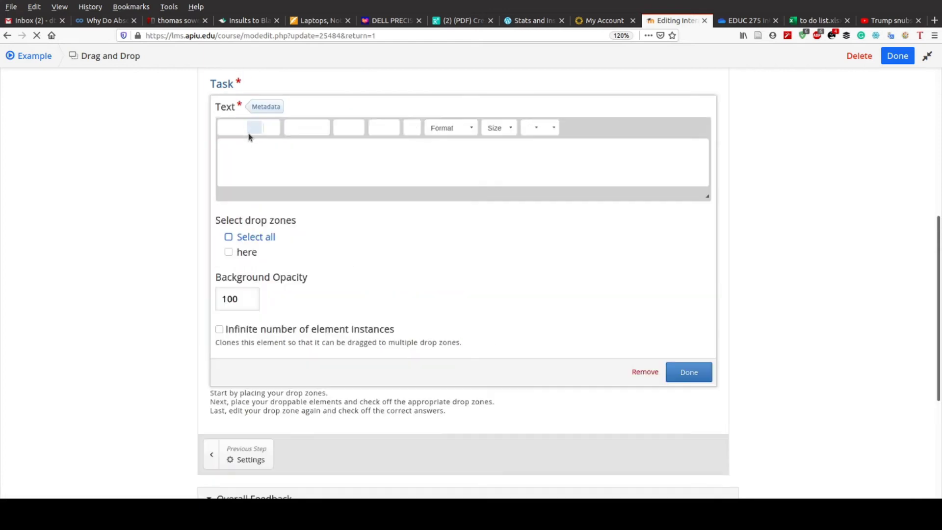
pyautogui.write('this is n')
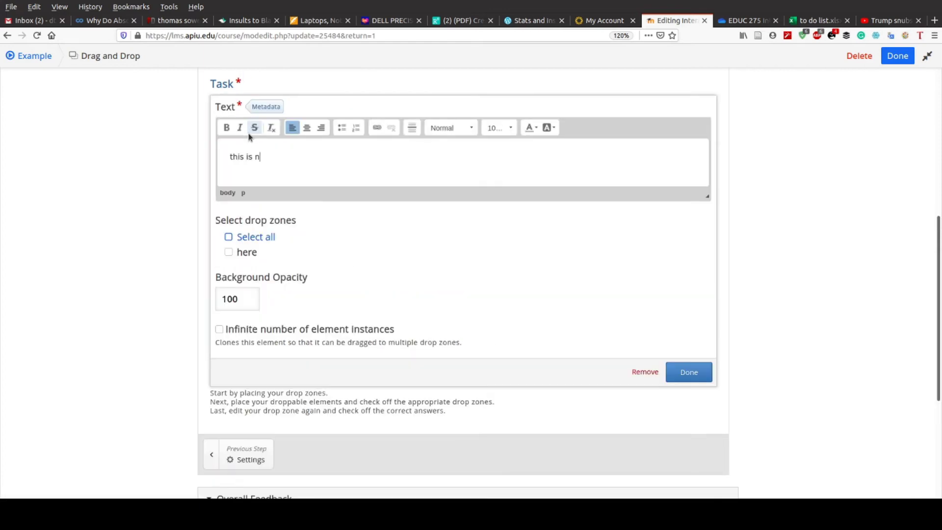
pyautogui.write('ot an answer')
pyautogui.click(687, 375)
pyautogui.click(387, 192)
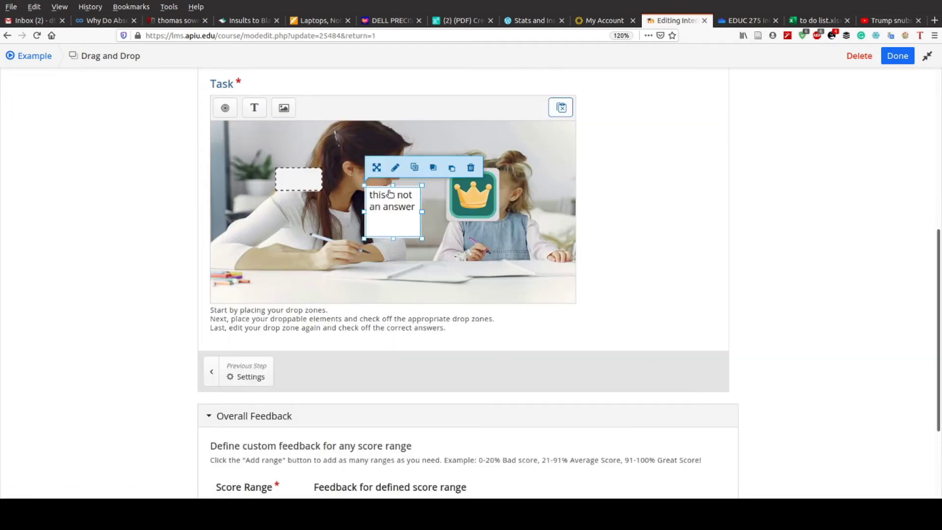
pyautogui.moveTo(387, 193); pyautogui.dragTo(440, 238)
pyautogui.click(521, 214)
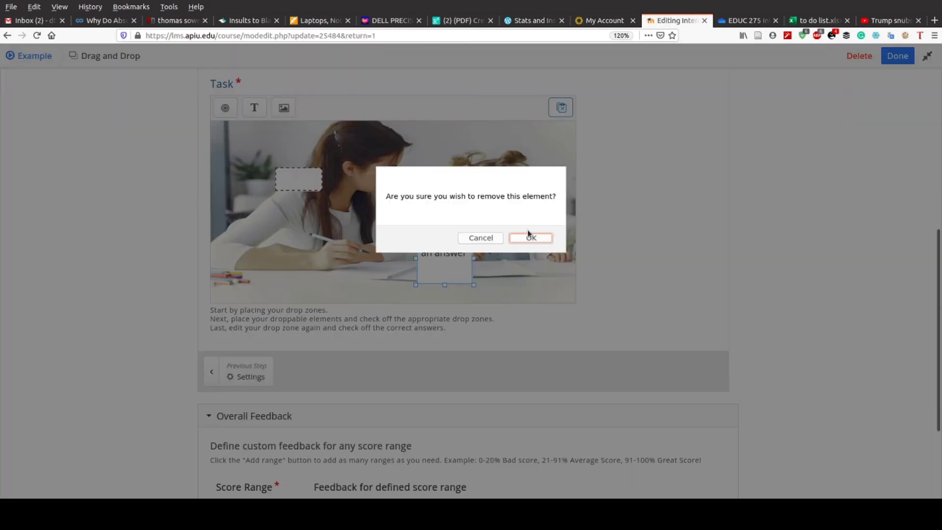
pyautogui.click(529, 237)
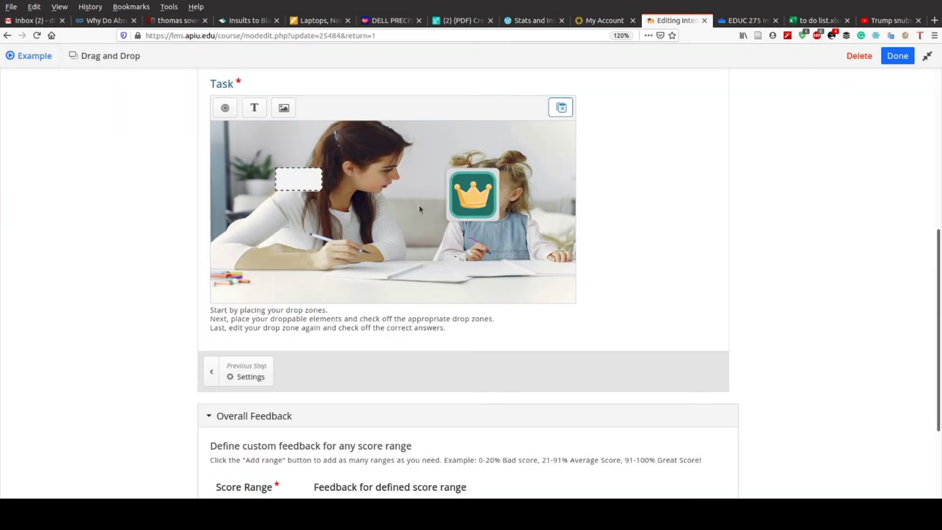
pyautogui.scroll(-3, 419, 208)
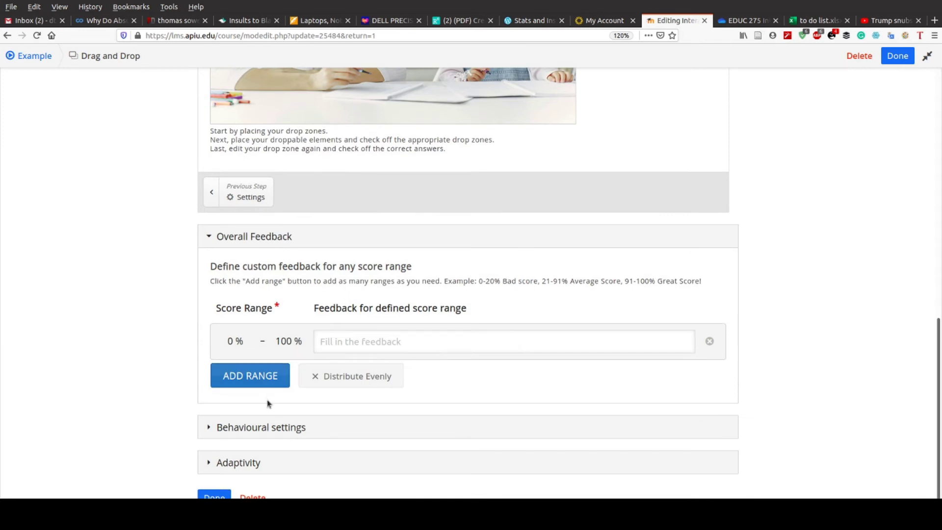
# - Review the Adaptivity and Behavioural settings, then finish the Drag and Drop interaction
pyautogui.click(208, 462)
pyautogui.scroll(-2, 192, 427)
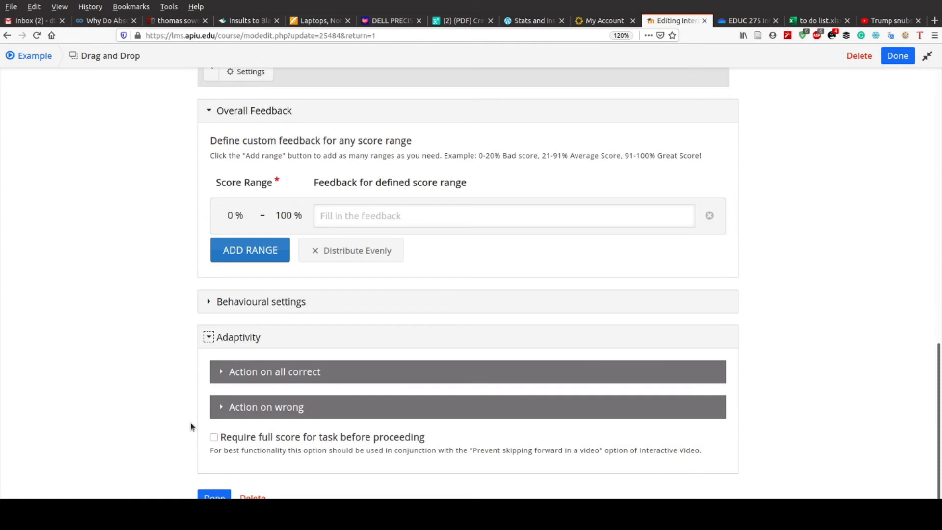
pyautogui.click(209, 302)
pyautogui.scroll(-6, 261, 353)
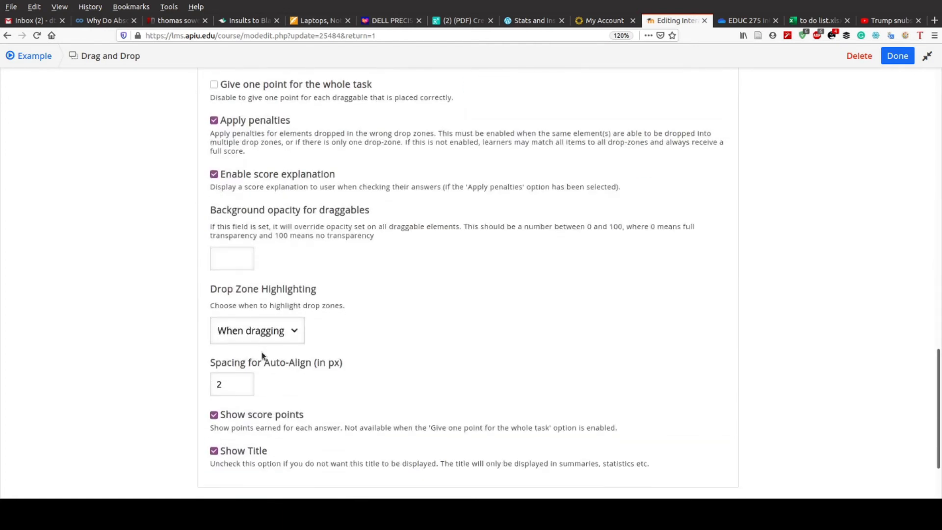
pyautogui.scroll(1, 263, 356)
pyautogui.scroll(3, 262, 357)
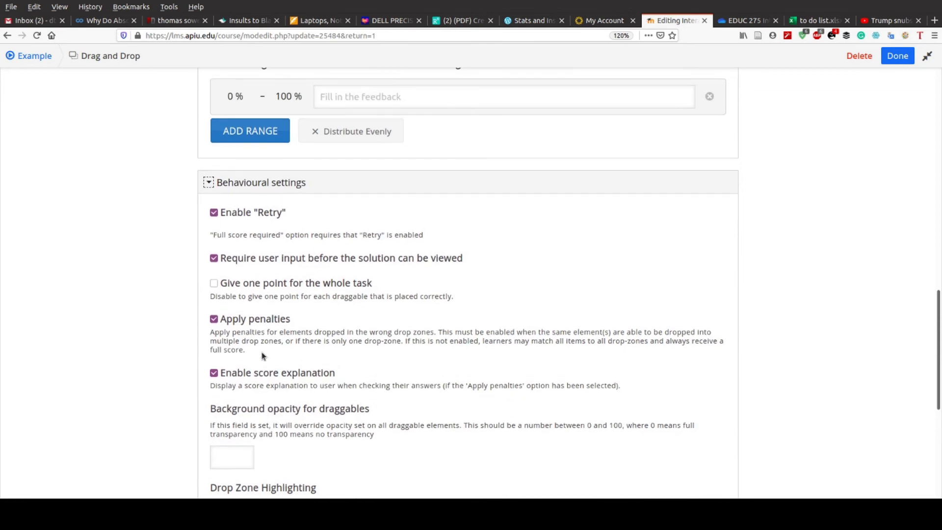
pyautogui.scroll(-7, 263, 357)
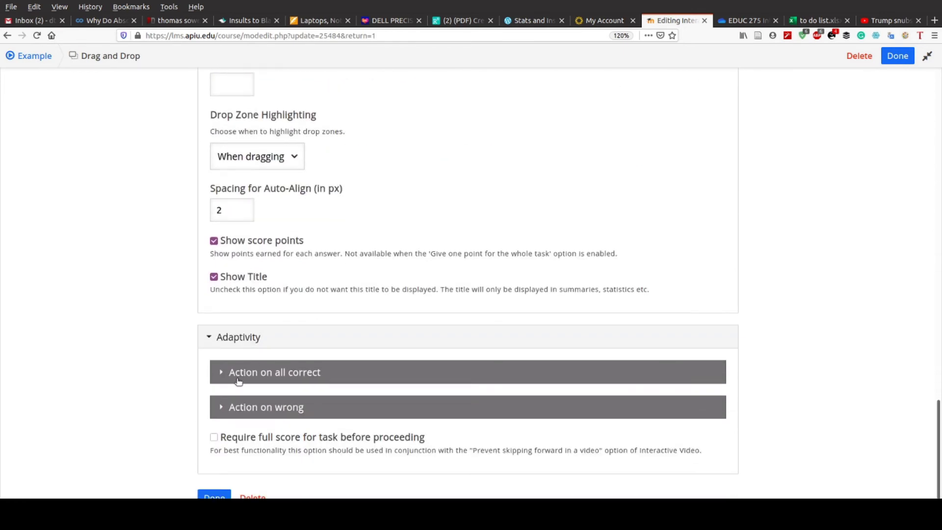
pyautogui.click(218, 497)
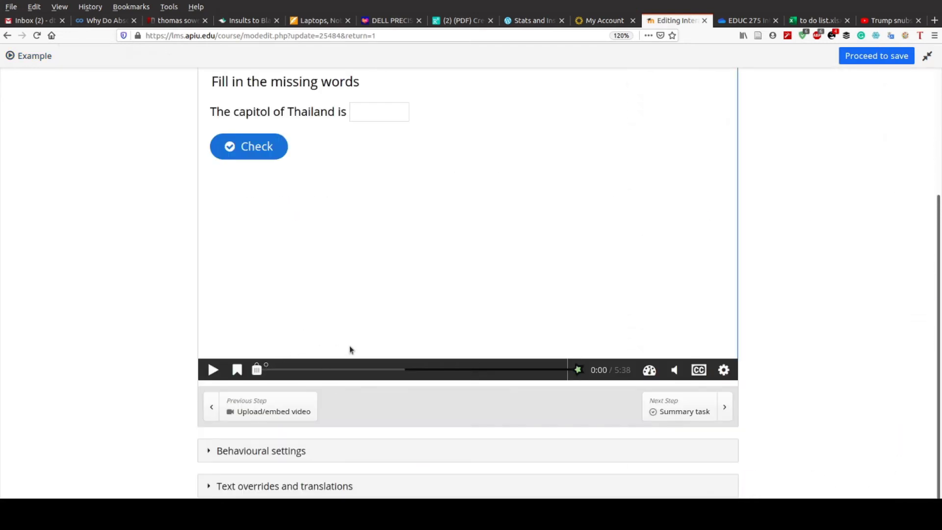
# - Add a Mark the Words interaction displayed from 0:17.849 to 0:20.849
pyautogui.scroll(3, 350, 345)
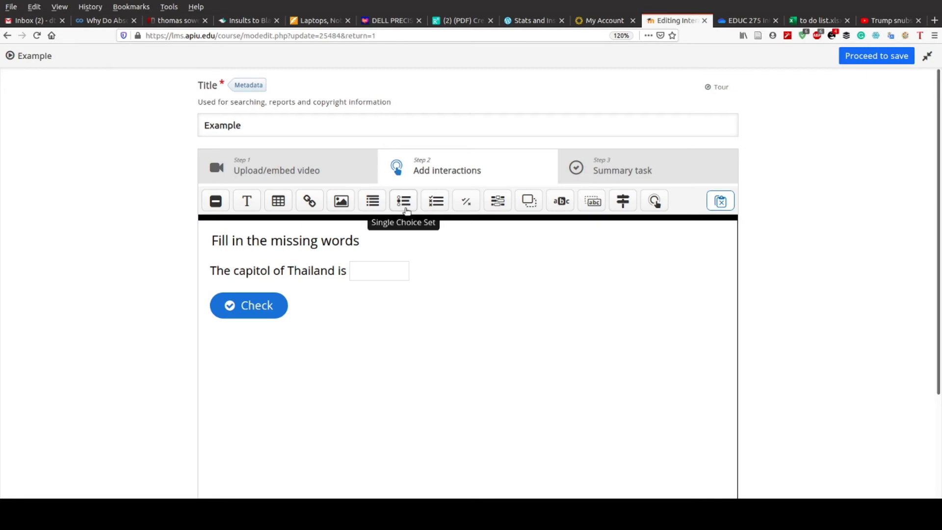
pyautogui.click(559, 202)
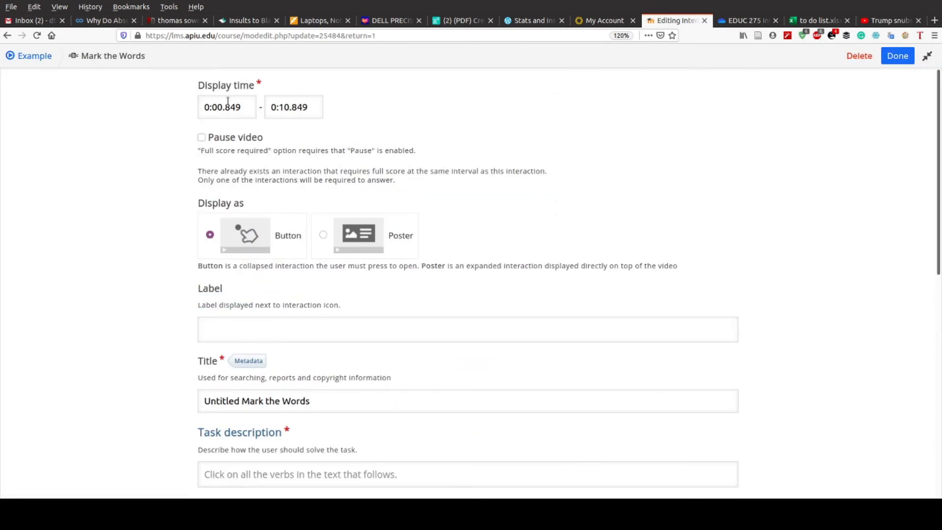
pyautogui.press('Left')
pyautogui.press('BackSpace')
pyautogui.press('Right')
pyautogui.press('BackSpace')
pyautogui.write('17')
pyautogui.click(290, 109)
pyautogui.press('BackSpace')
pyautogui.press('BackSpace')
pyautogui.write('20')
# - Show it as a poster with the task description 'complete the question'
pyautogui.click(360, 248)
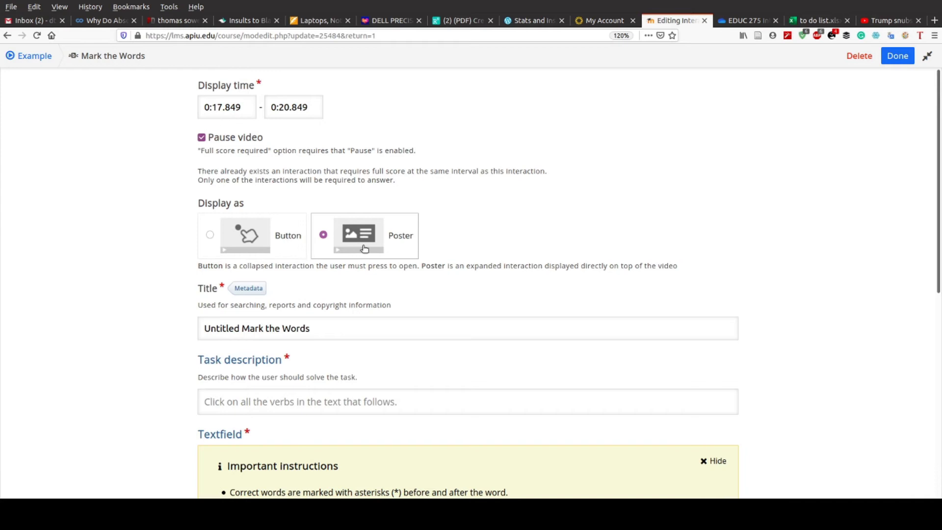
pyautogui.scroll(-4, 317, 334)
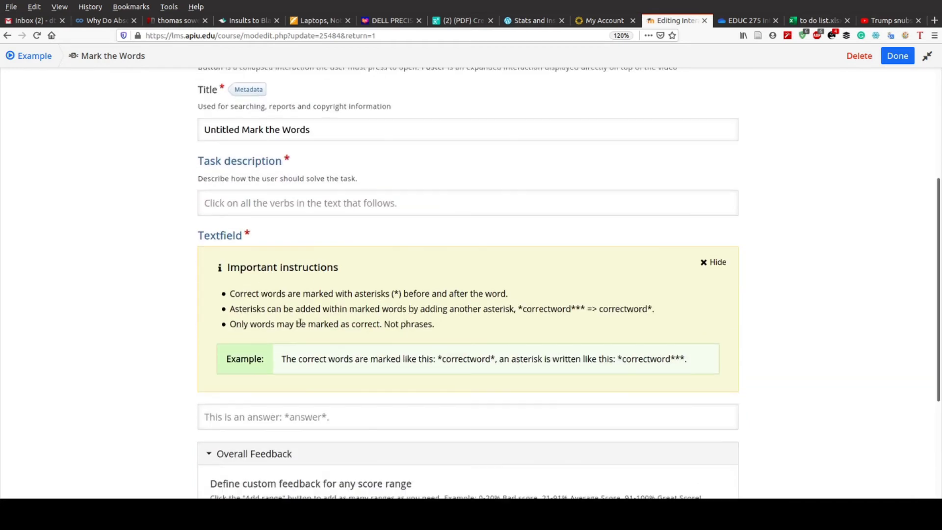
pyautogui.click(273, 204)
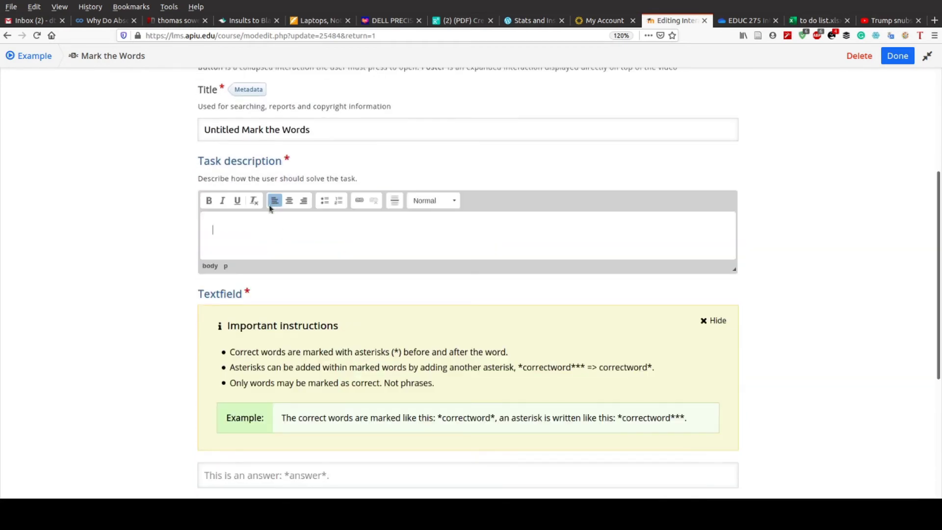
pyautogui.write('complete the question')
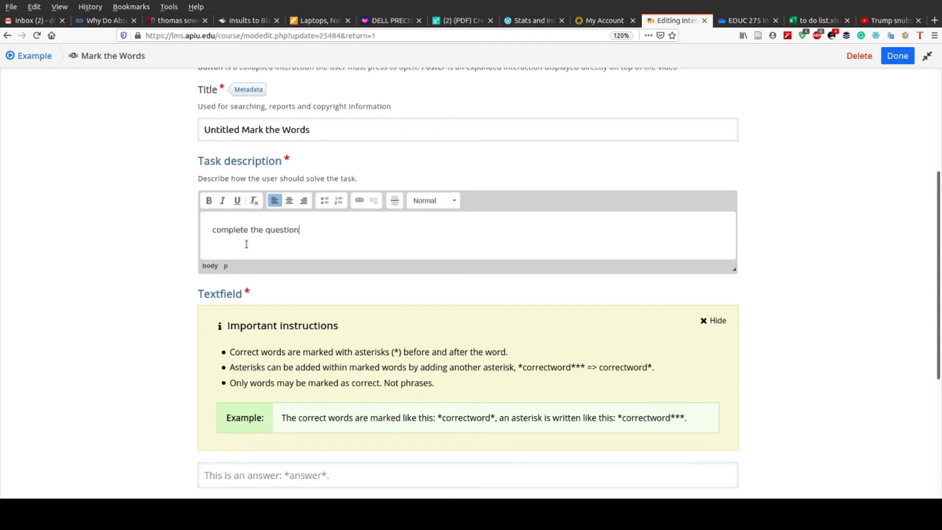
pyautogui.scroll(4, 263, 198)
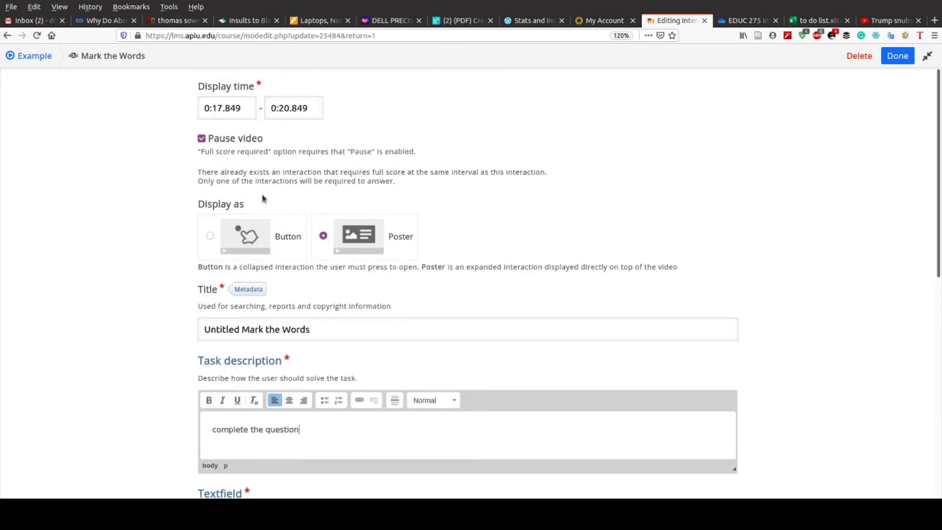
pyautogui.scroll(-7, 263, 198)
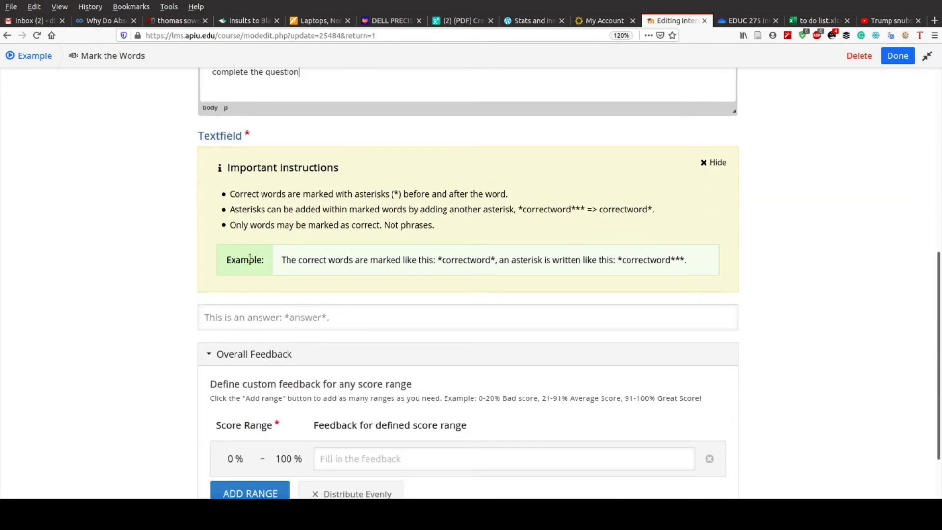
# - Enter the text 'This is a long sentence in order to make several possible answers'
pyautogui.click(243, 323)
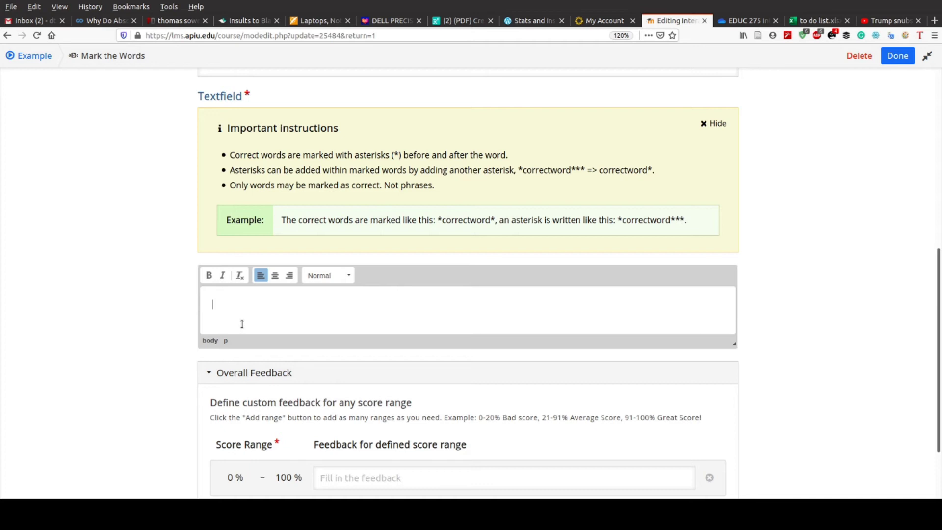
pyautogui.write('This i')
pyautogui.press('BackSpace')
pyautogui.press('BackSpace')
pyautogui.press('BackSpace')
pyautogui.press('BackSpace')
pyautogui.press('BackSpace')
pyautogui.write('his is a long sentence in order')
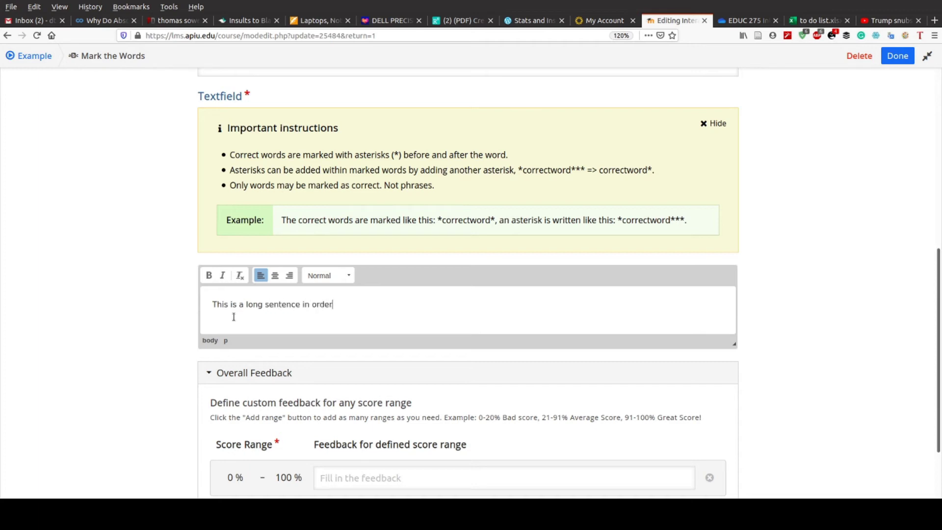
pyautogui.write(' to make several possible answers')
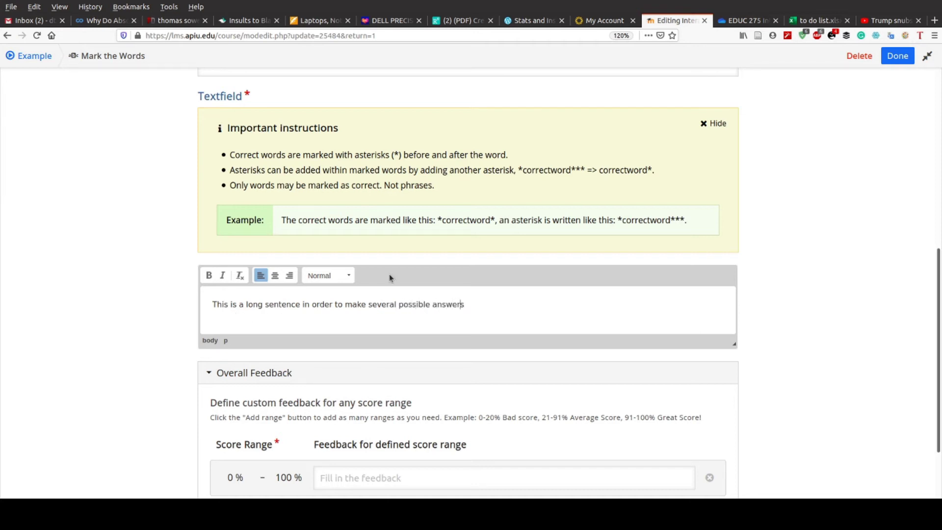
# - Wrap 'sentence' and 'several' in asterisks as correct words and finish the interaction
pyautogui.hotkey('ctrl', 'Left')
pyautogui.hotkey('ctrl', 'Left')
pyautogui.hotkey('ctrl', 'Left')
pyautogui.hotkey('ctrl', 'Left')
pyautogui.hotkey('ctrl', 'Left')
pyautogui.hotkey('ctrl', 'Left')
pyautogui.hotkey('ctrl', 'Left')
pyautogui.write('*')
pyautogui.click(285, 304)
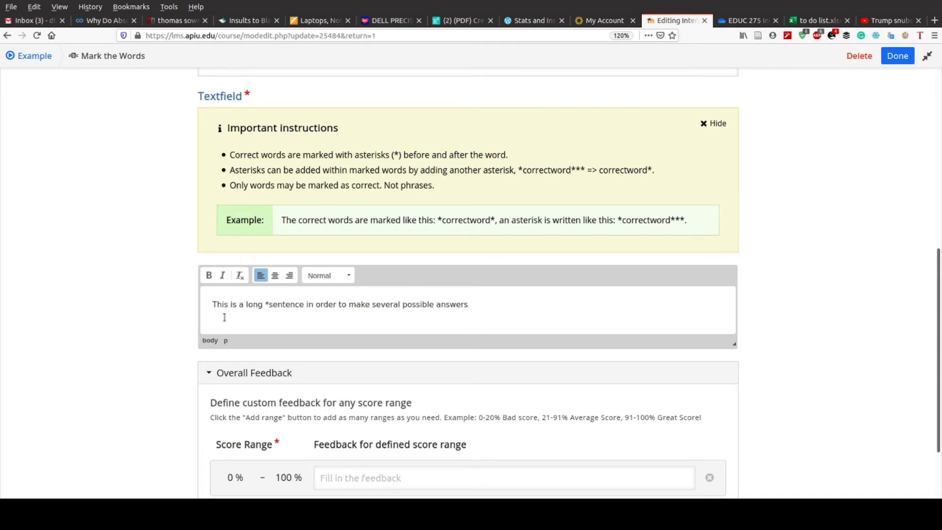
pyautogui.write('*')
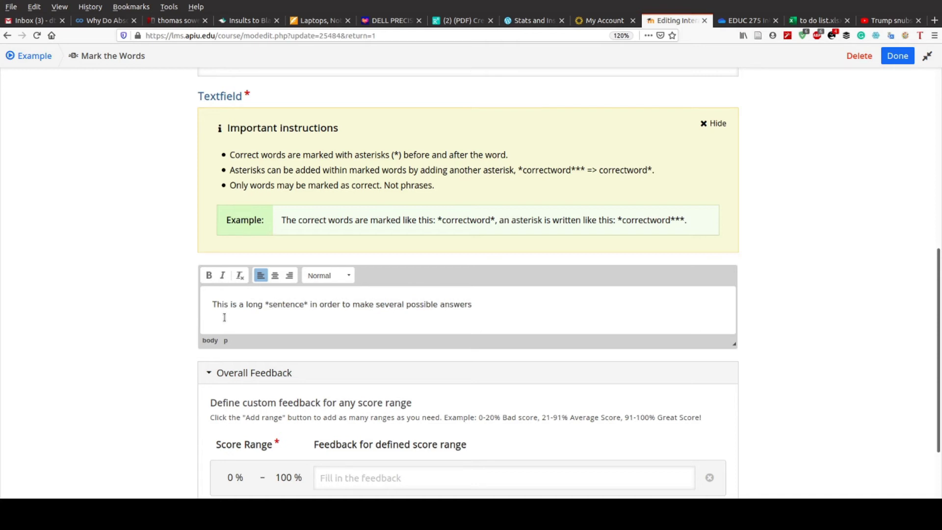
pyautogui.write('*')
pyautogui.write('*')
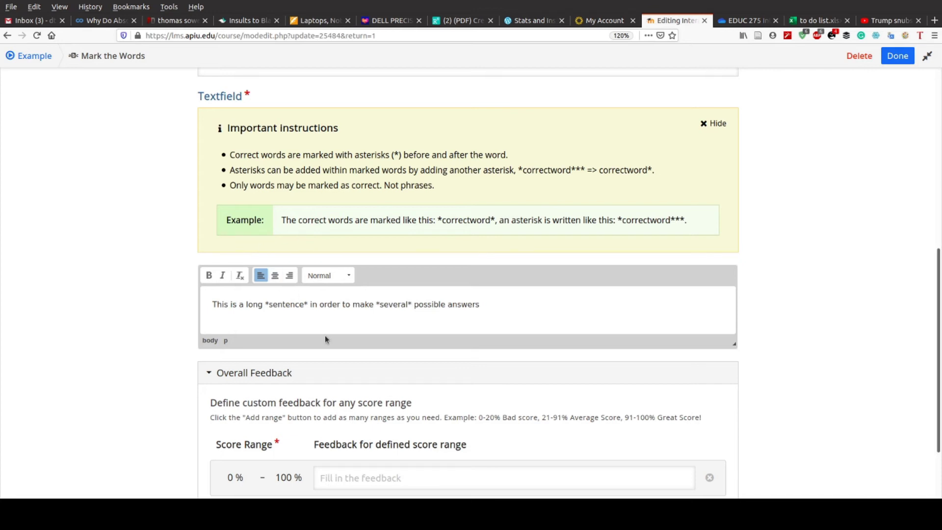
pyautogui.scroll(-3, 325, 339)
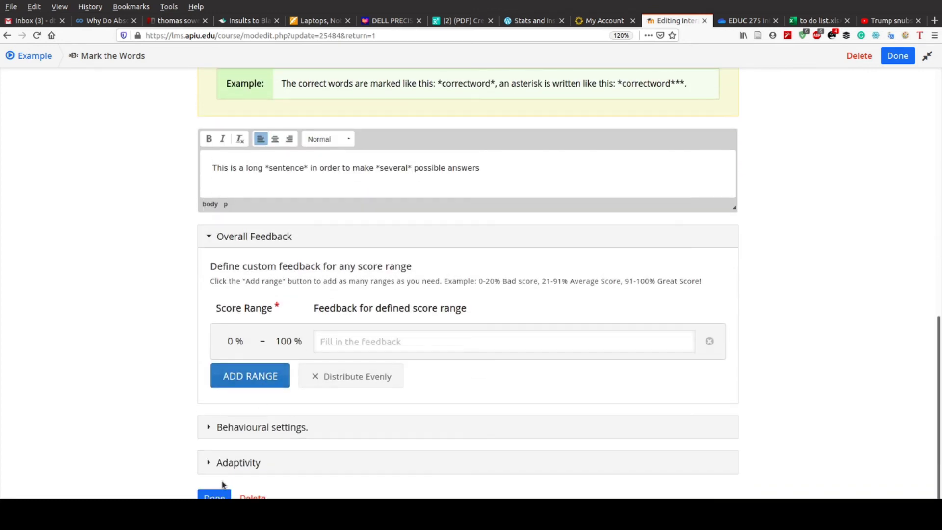
pyautogui.click(214, 497)
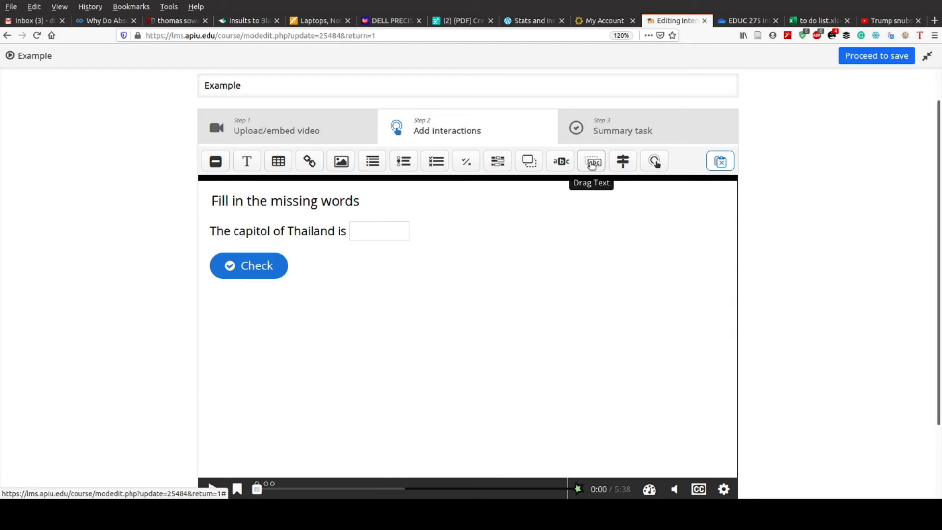
# - Add a Drag Text interaction displayed from 0:24.849 to 0:27.849
pyautogui.click(591, 165)
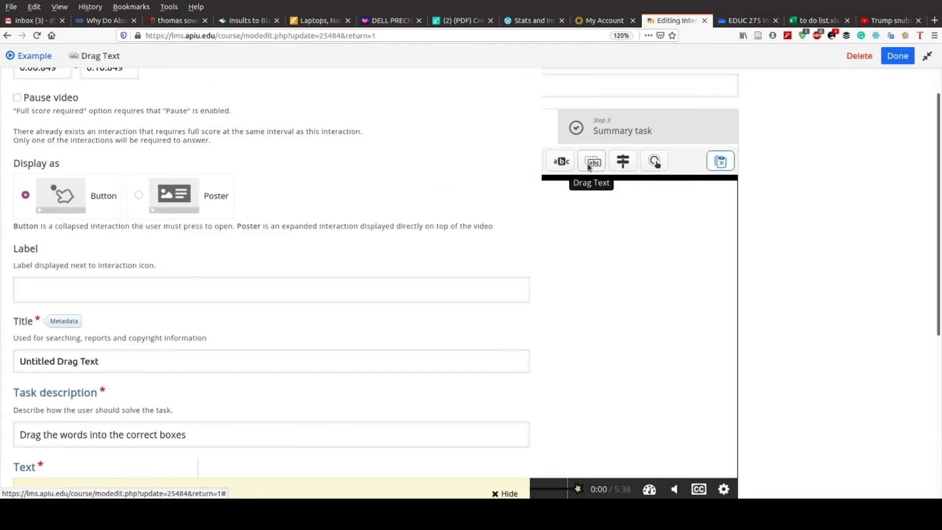
pyautogui.scroll(1, 316, 181)
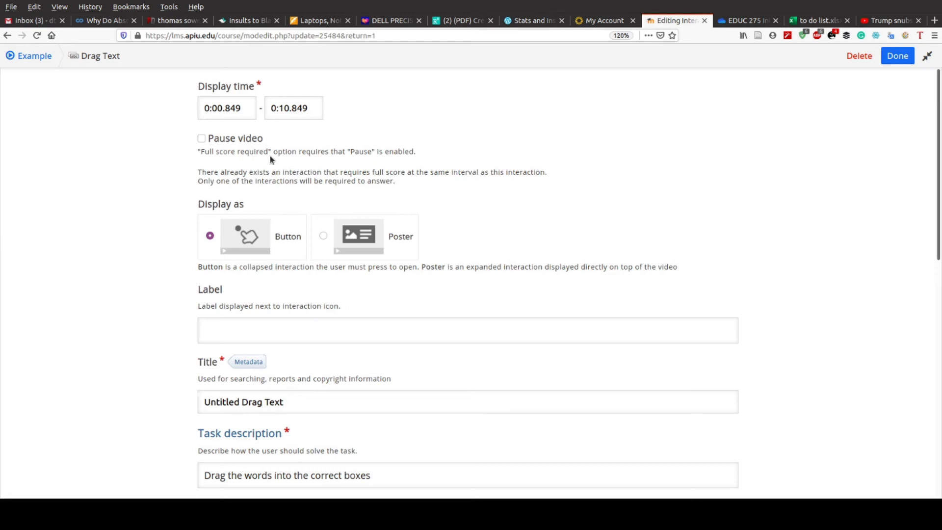
pyautogui.click(219, 108)
pyautogui.press('BackSpace')
pyautogui.press('Delete')
pyautogui.write('24')
pyautogui.press('Right')
pyautogui.press('Right')
pyautogui.press('Right')
pyautogui.press('Right')
pyautogui.click(286, 108)
pyautogui.press('BackSpace')
pyautogui.press('Delete')
pyautogui.write('27')
# - Make the Drag Text pause the video and appear as a poster
pyautogui.click(202, 139)
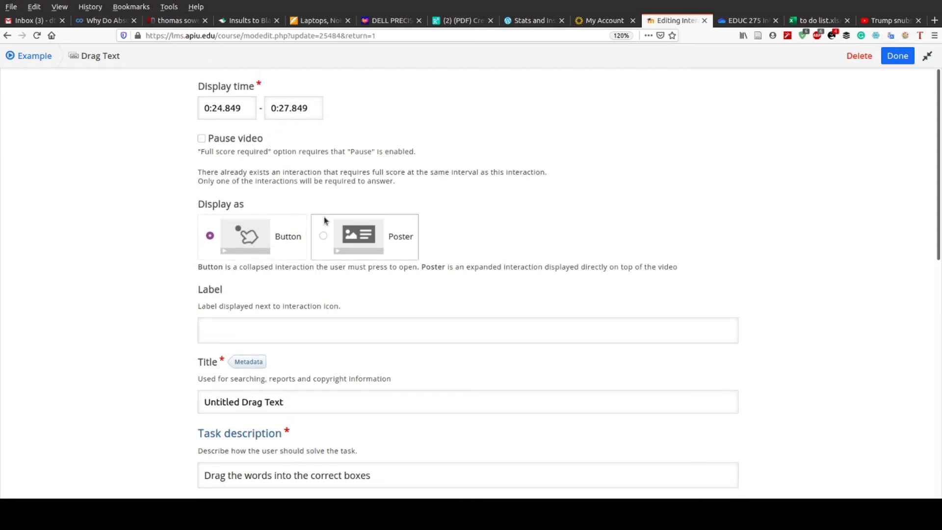
pyautogui.click(336, 244)
pyautogui.scroll(-5, 322, 307)
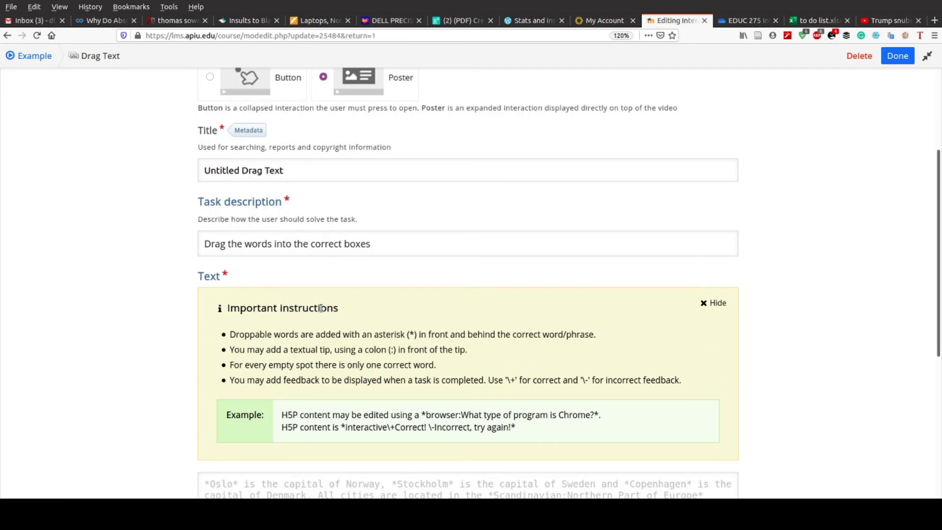
pyautogui.scroll(-4, 321, 308)
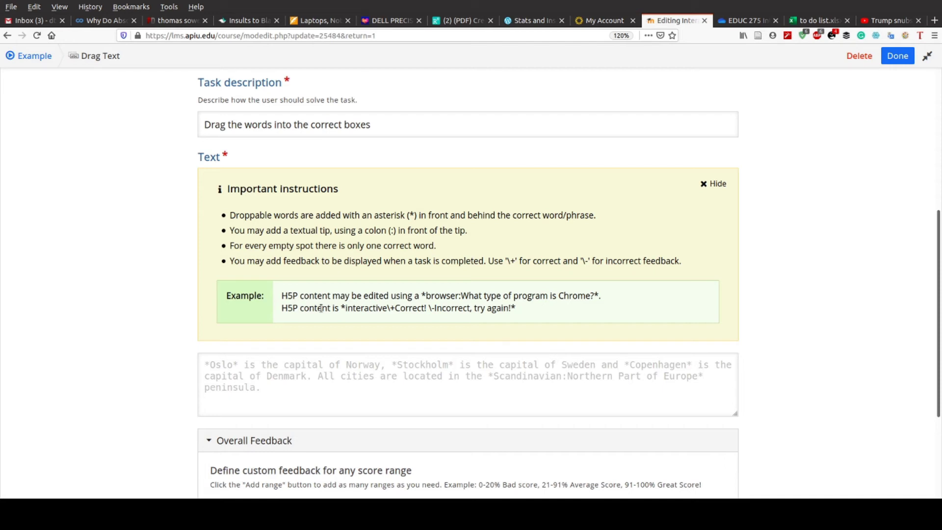
pyautogui.click(250, 390)
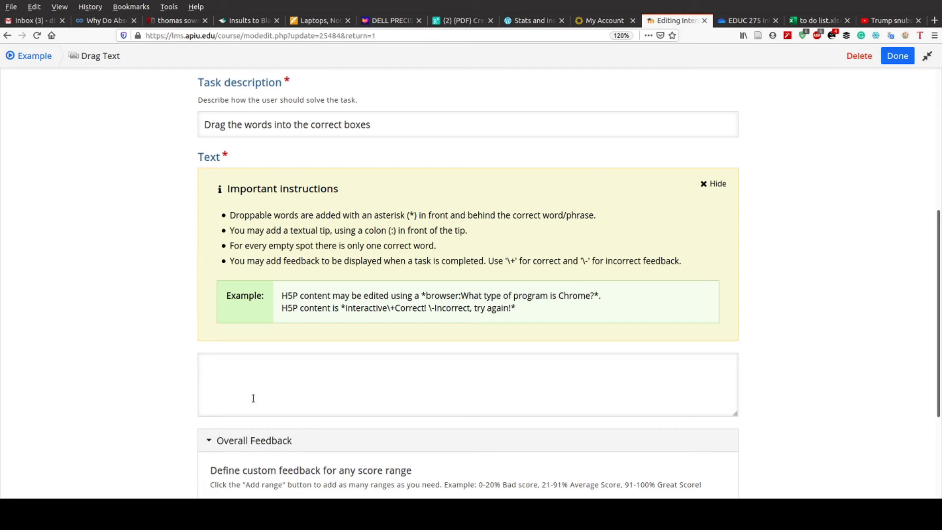
# - Type the passage '*Bangkok* is the capitol of *Thailand*. There are over *70* provinces.'
pyautogui.write('*Bangkok* is the')
pyautogui.write('a')
pyautogui.press('BackSpace')
pyautogui.press('BackSpace')
pyautogui.write('a')
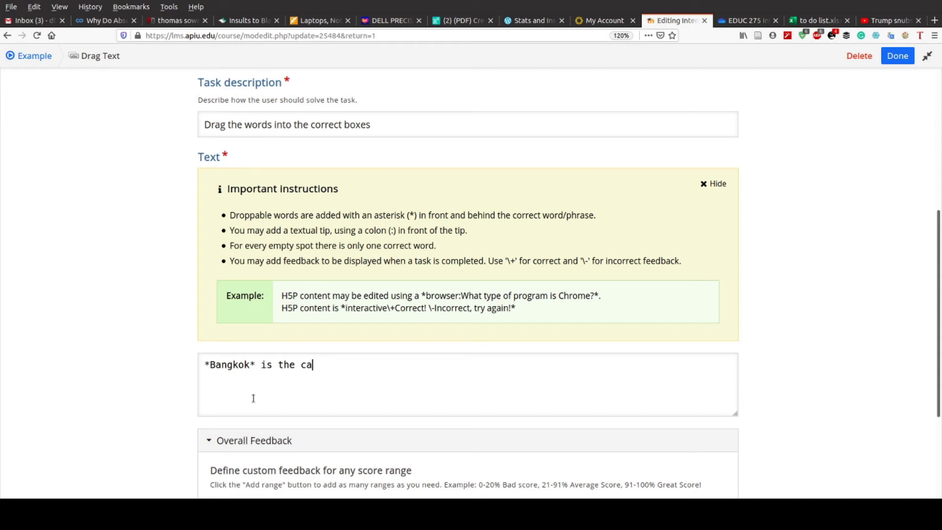
pyautogui.write('pitol of *Thailand')
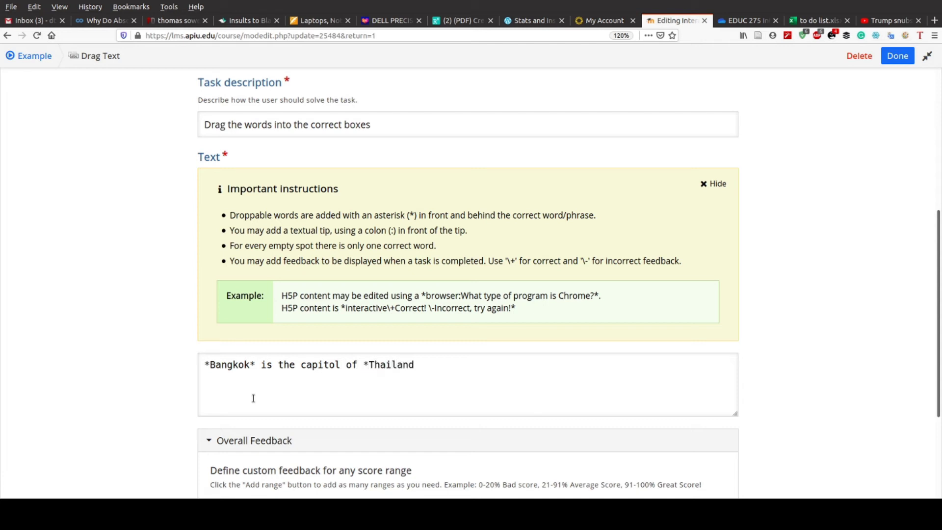
pyautogui.write('*. There are over *')
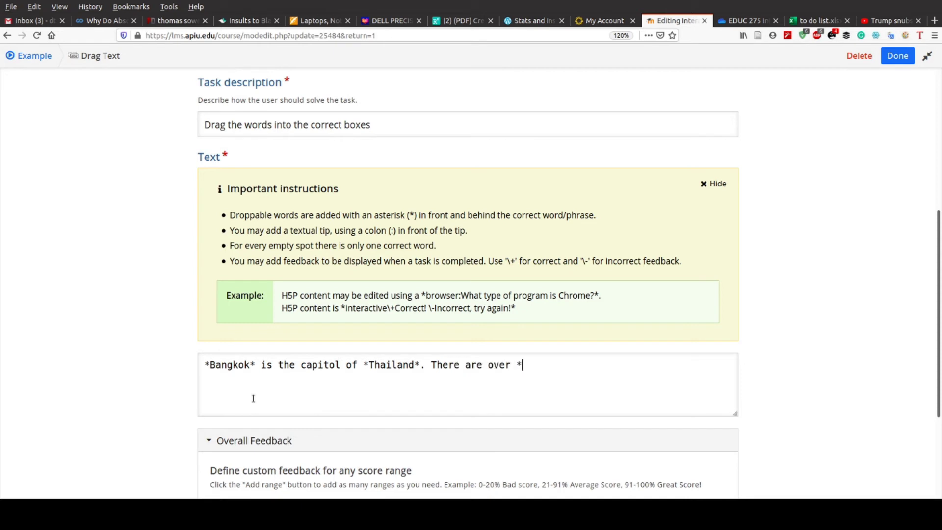
pyautogui.write('70* poovinces.')
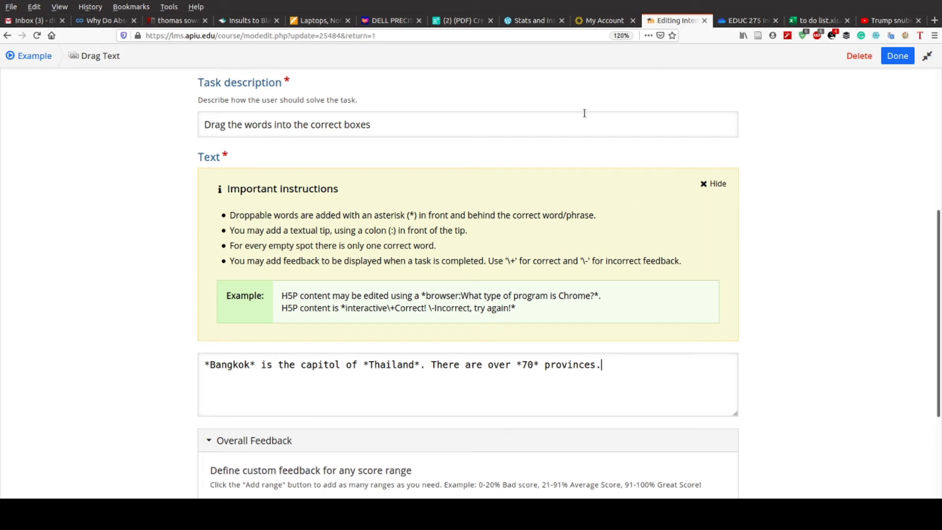
pyautogui.click(379, 377)
pyautogui.scroll(-5, 722, 132)
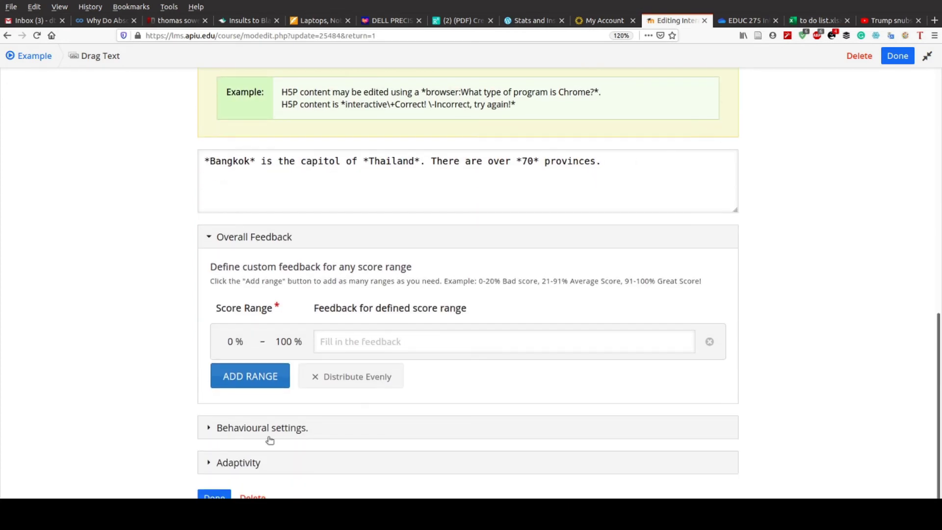
# - Finish the Drag Text after reviewing Adaptivity and Behavioural settings, then add a Crossroads interaction
pyautogui.click(246, 462)
pyautogui.scroll(-3, 258, 375)
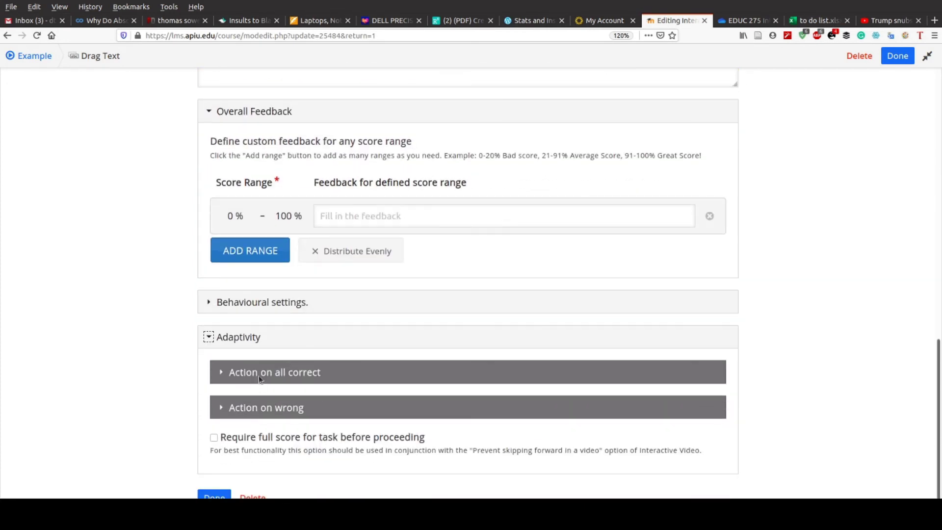
pyautogui.click(262, 303)
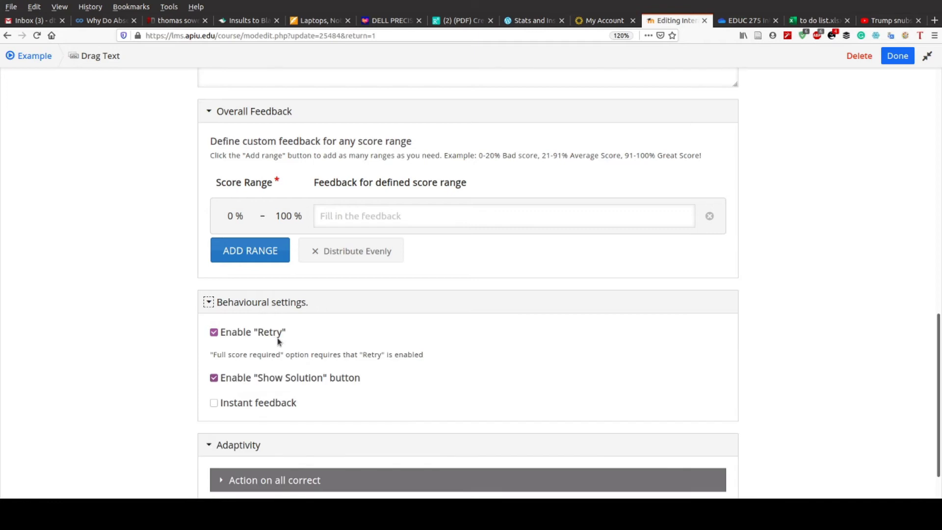
pyautogui.scroll(-1, 277, 342)
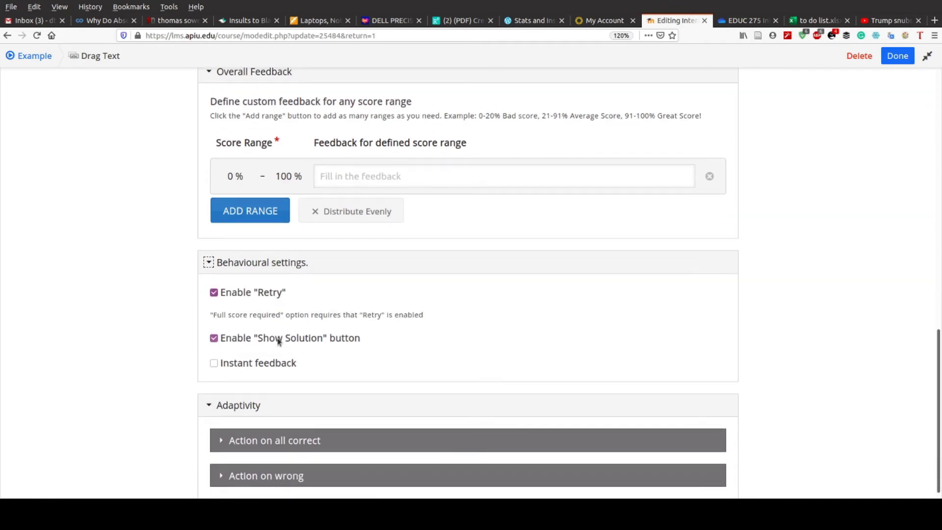
pyautogui.scroll(-2, 278, 342)
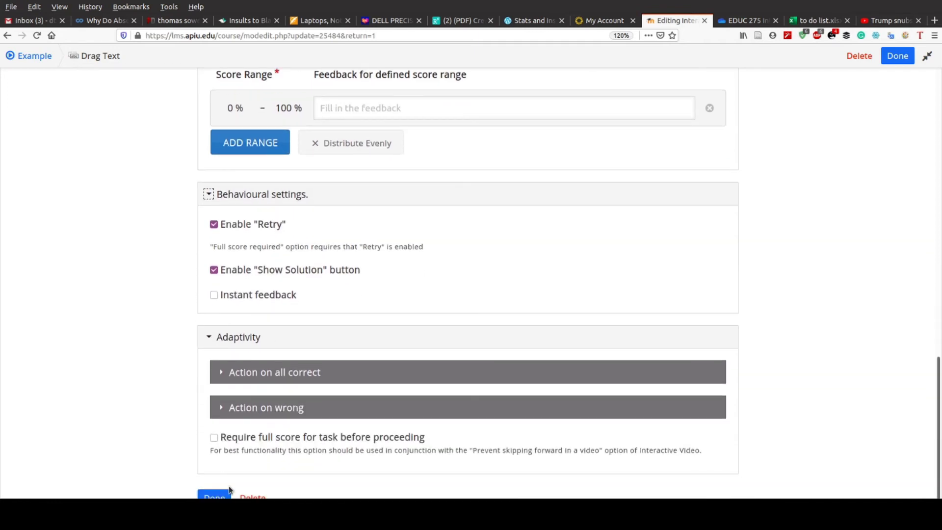
pyautogui.click(219, 498)
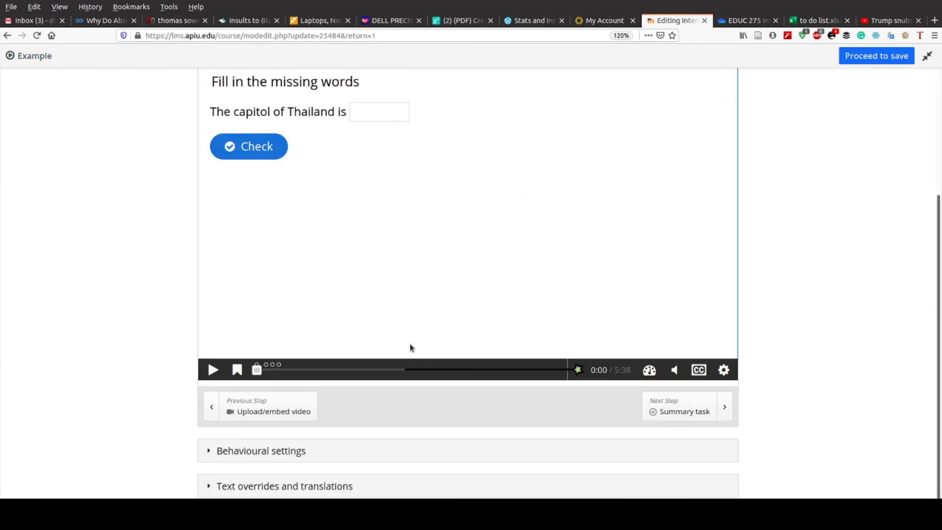
pyautogui.scroll(2, 410, 348)
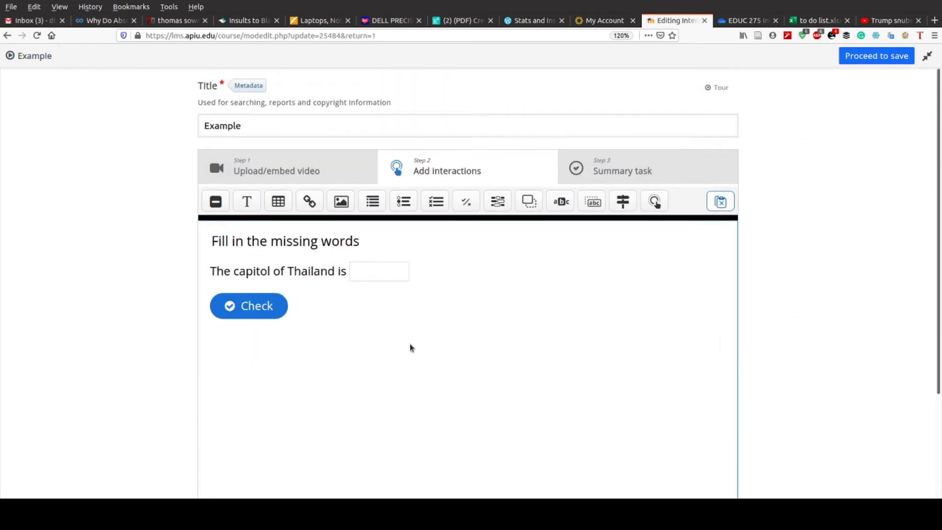
pyautogui.click(625, 205)
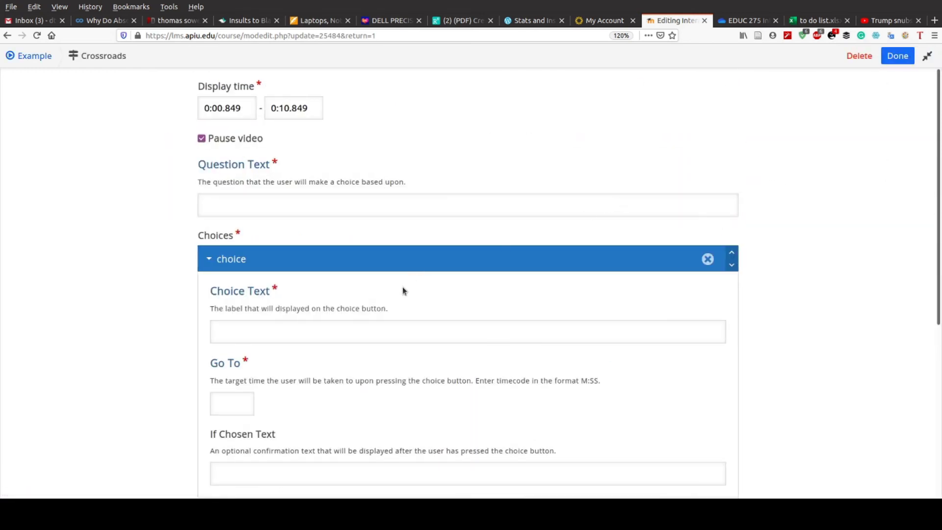
# - Look over the Crossroads choice jump-to fields, then choose to delete it
pyautogui.scroll(-3, 403, 290)
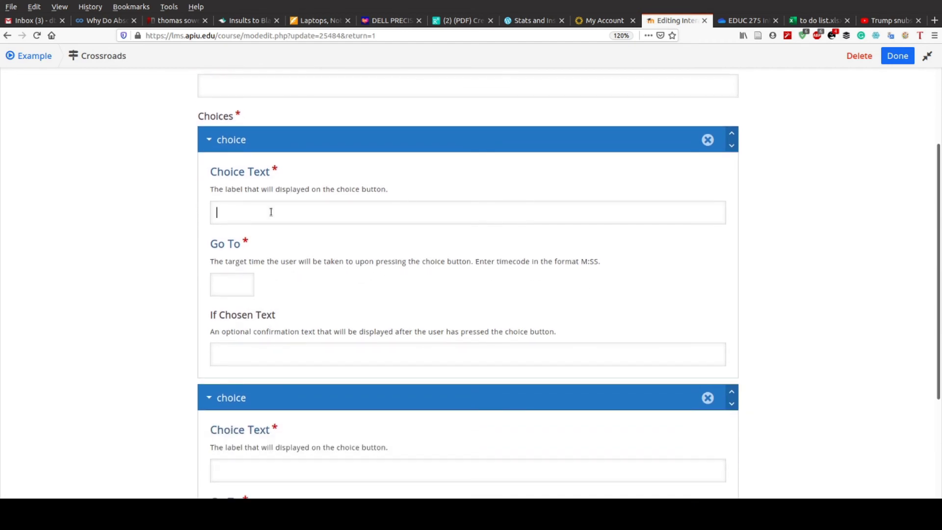
pyautogui.click(233, 288)
pyautogui.scroll(-4, 233, 288)
pyautogui.scroll(6, 233, 288)
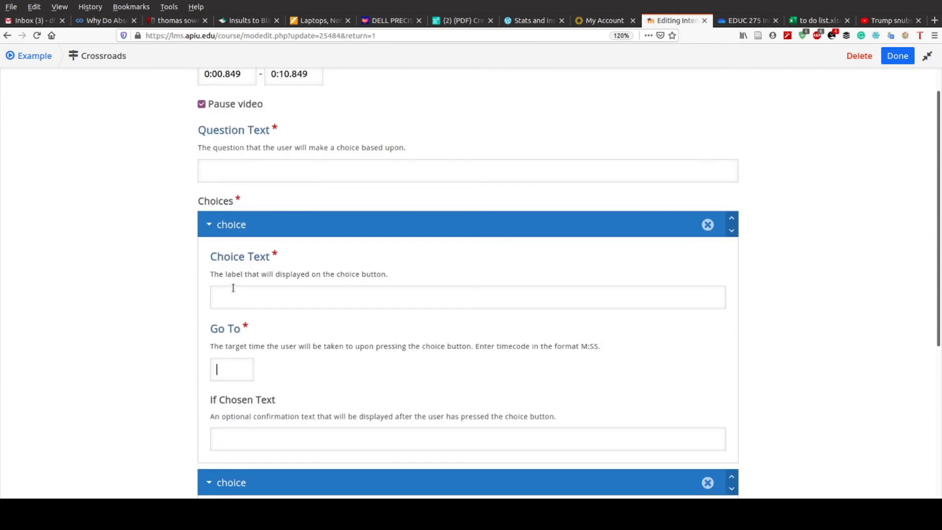
pyautogui.scroll(-5, 233, 288)
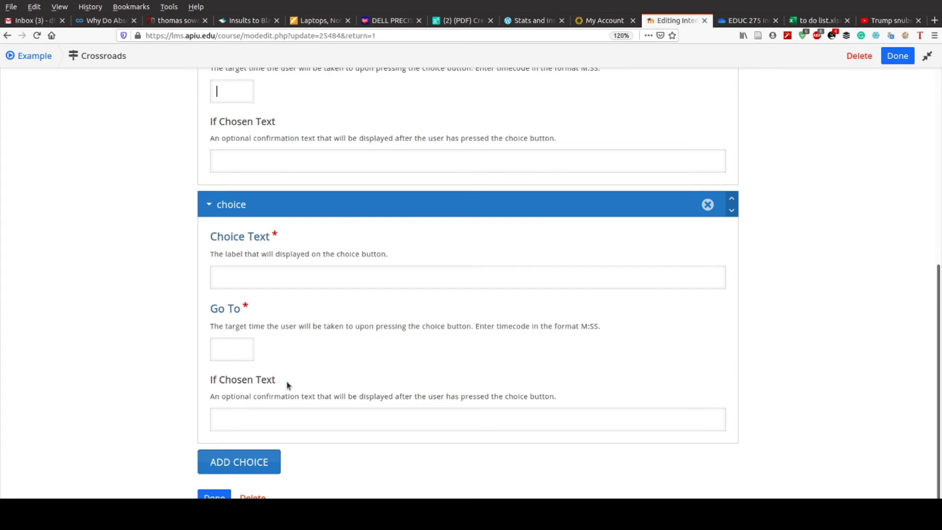
pyautogui.click(223, 352)
pyautogui.click(253, 496)
# - Confirm deleting the Crossroads, add a Navigation Hotspot, then delete that as well
pyautogui.click(538, 239)
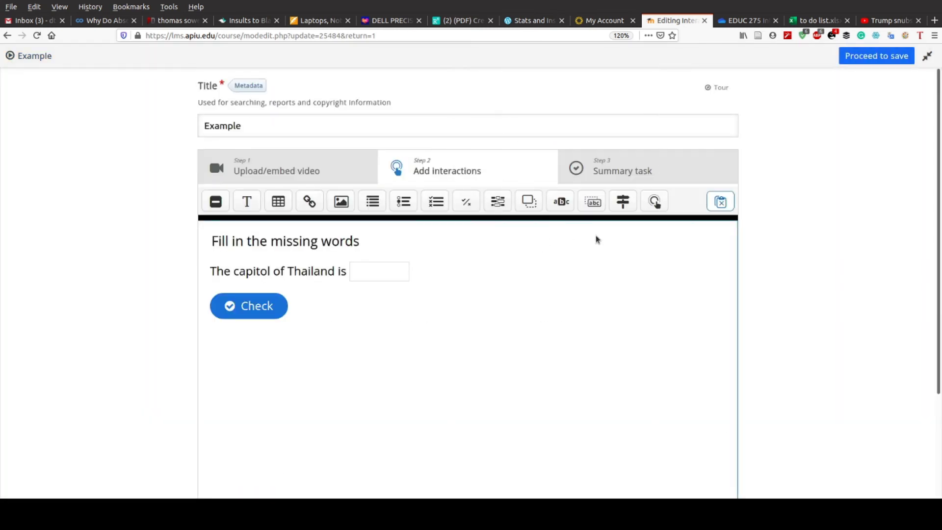
pyautogui.click(655, 202)
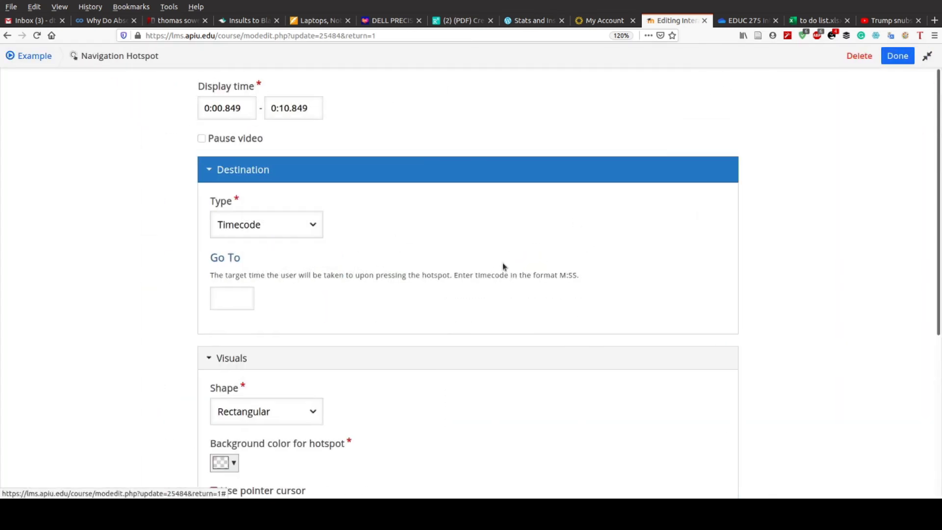
pyautogui.scroll(-3, 503, 263)
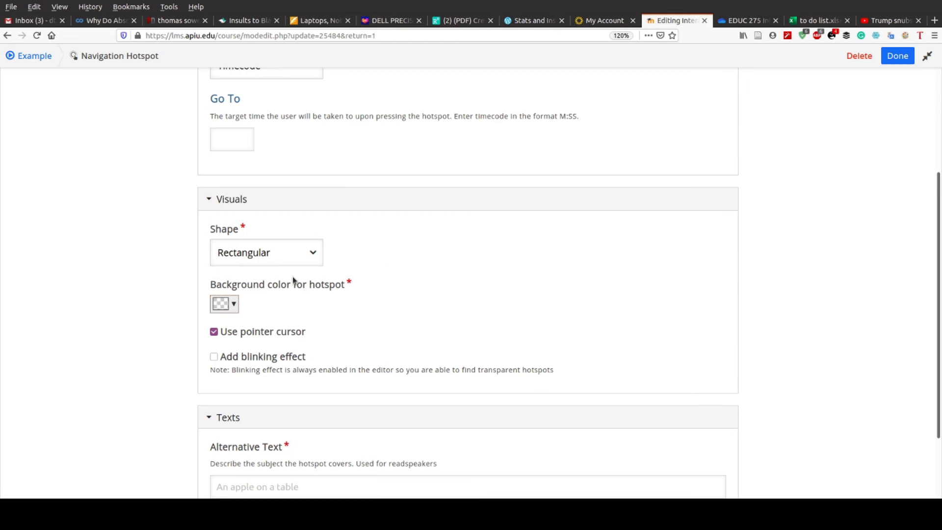
pyautogui.scroll(-3, 293, 279)
pyautogui.scroll(5, 292, 277)
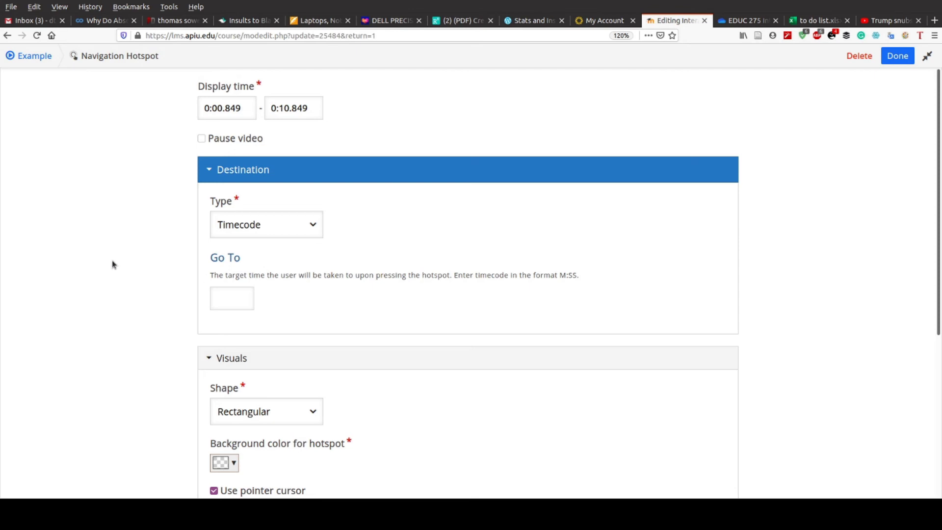
pyautogui.click(859, 55)
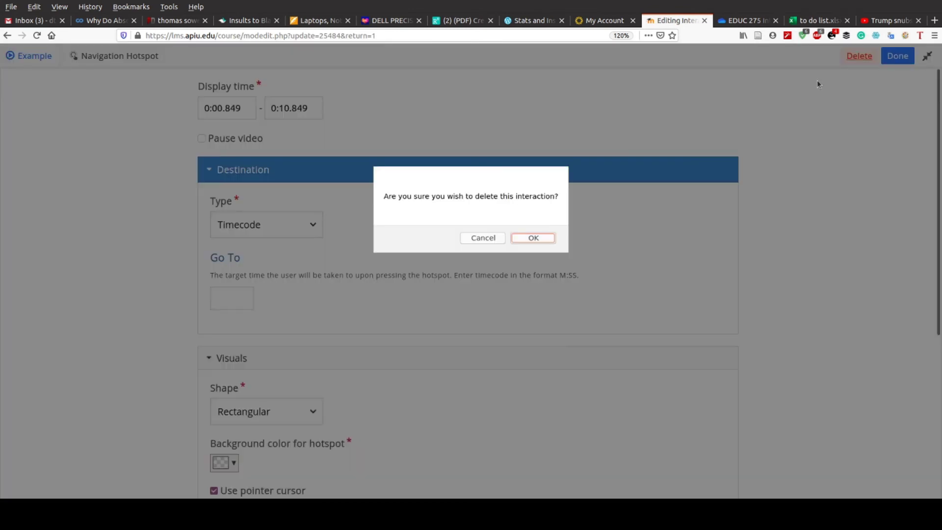
pyautogui.click(526, 238)
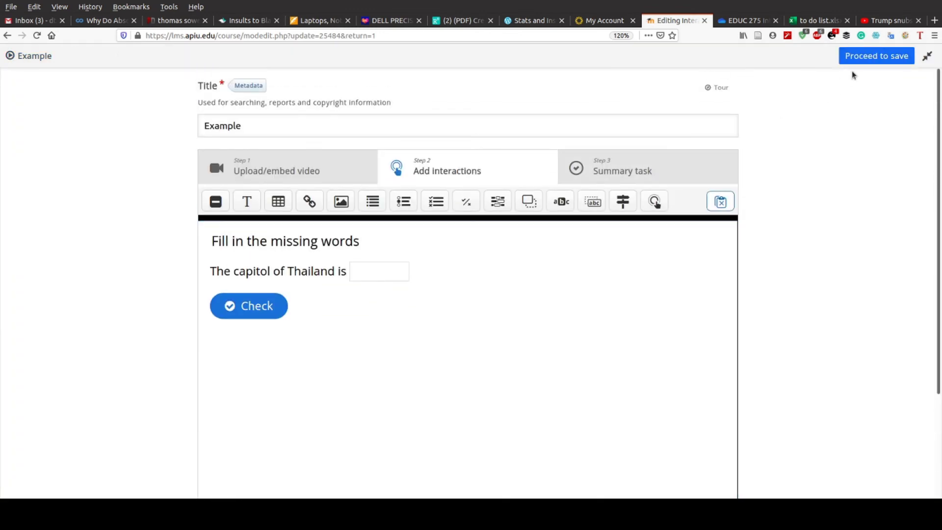
# - Save the interactive video and scroll down the Updating: Interactive Content page
pyautogui.click(855, 58)
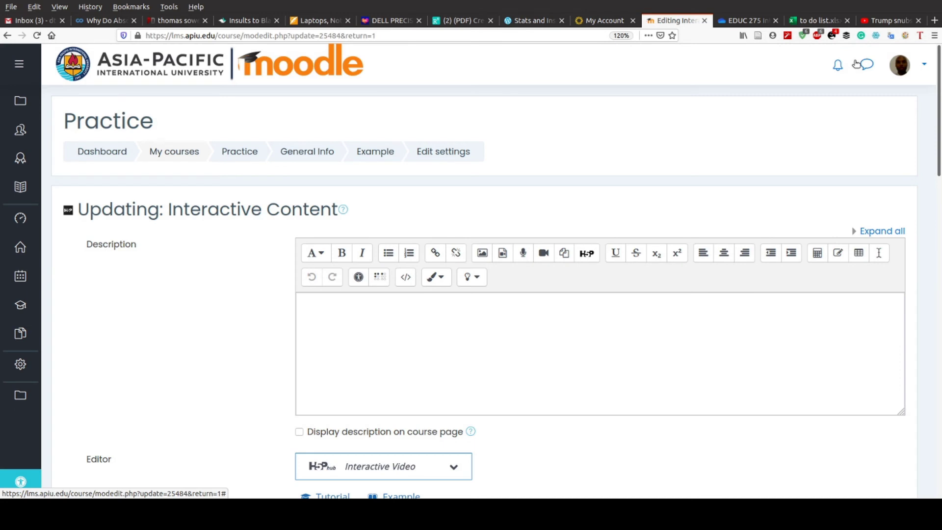
pyautogui.scroll(-1, 754, 141)
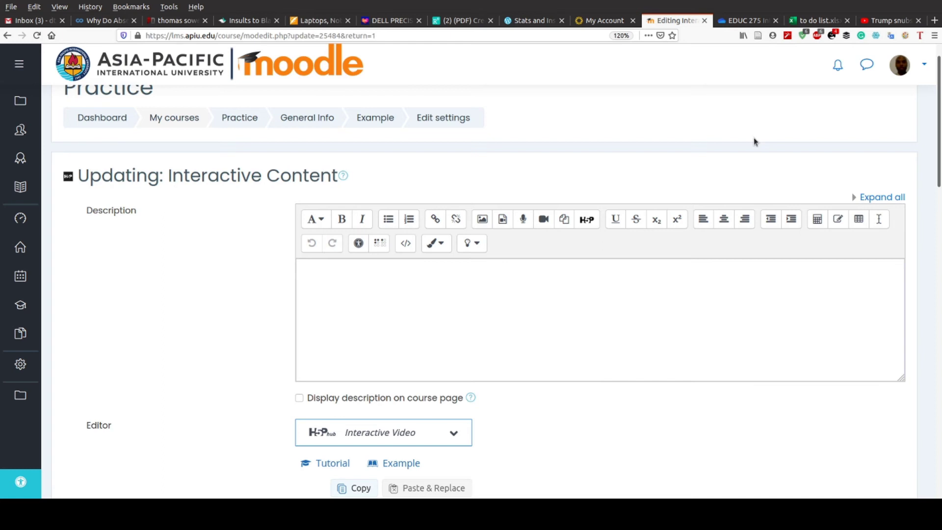
pyautogui.scroll(-12, 753, 138)
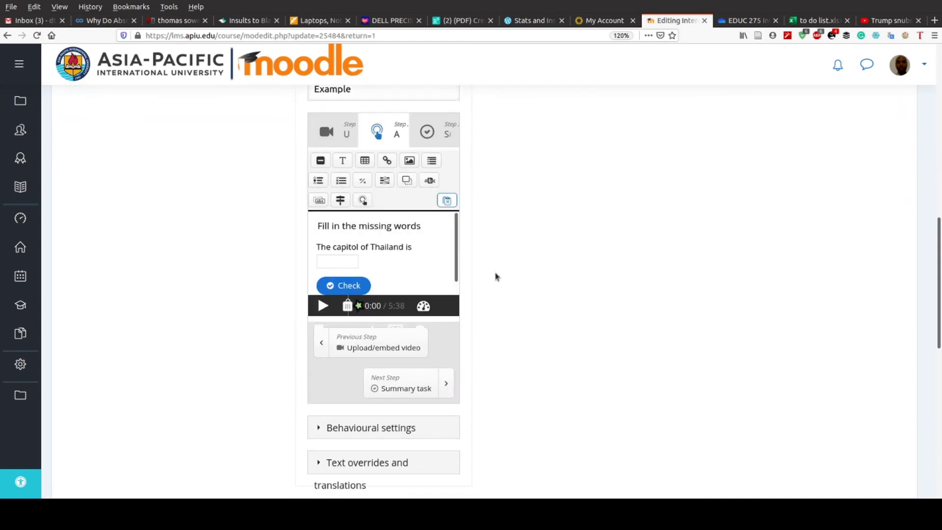
pyautogui.scroll(-11, 501, 410)
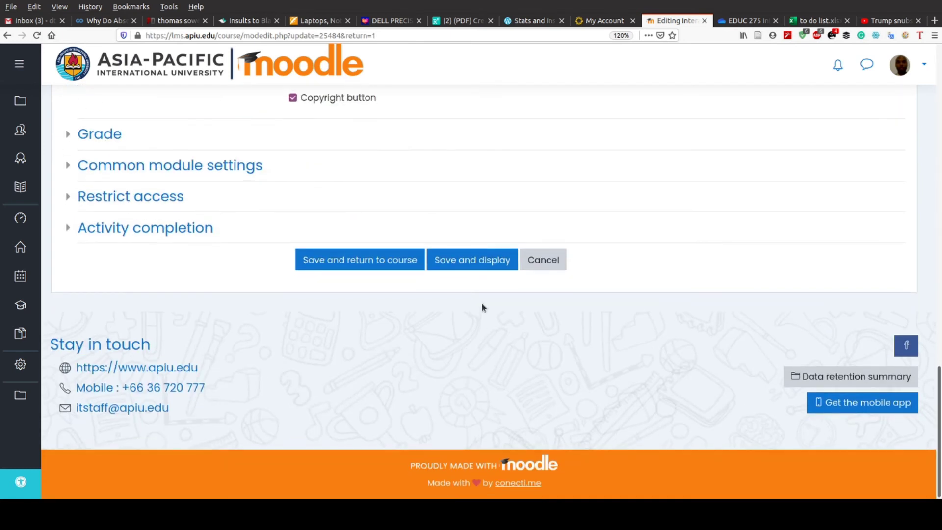
# - Save and display the activity, then mute and start the interactive video
pyautogui.click(470, 262)
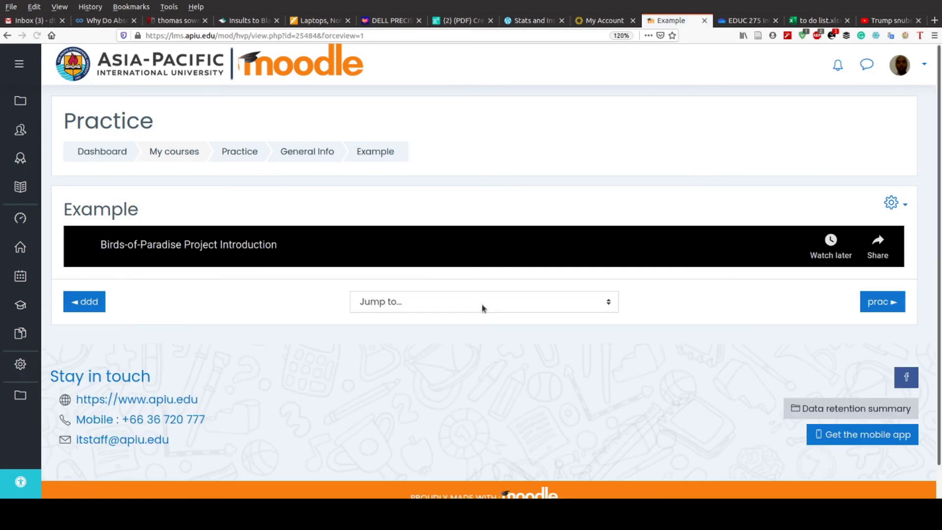
pyautogui.scroll(-2, 483, 307)
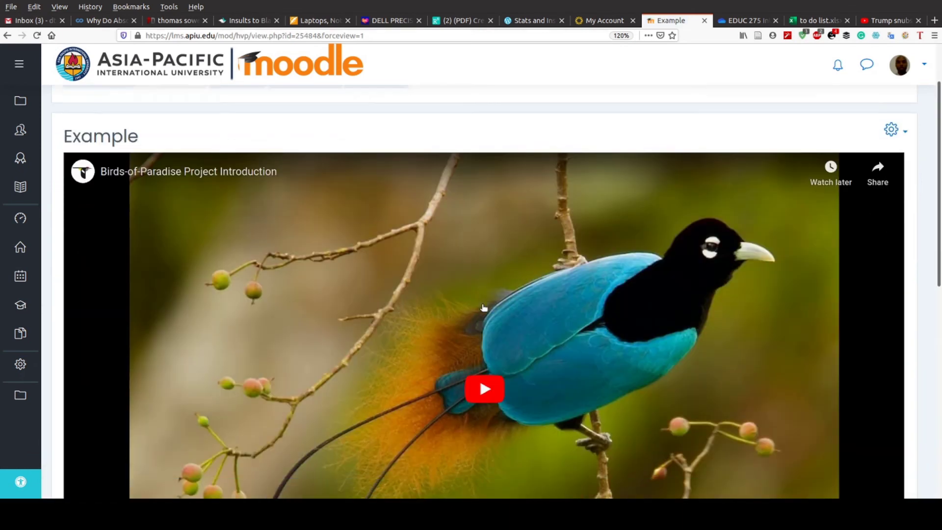
pyautogui.scroll(-5, 483, 307)
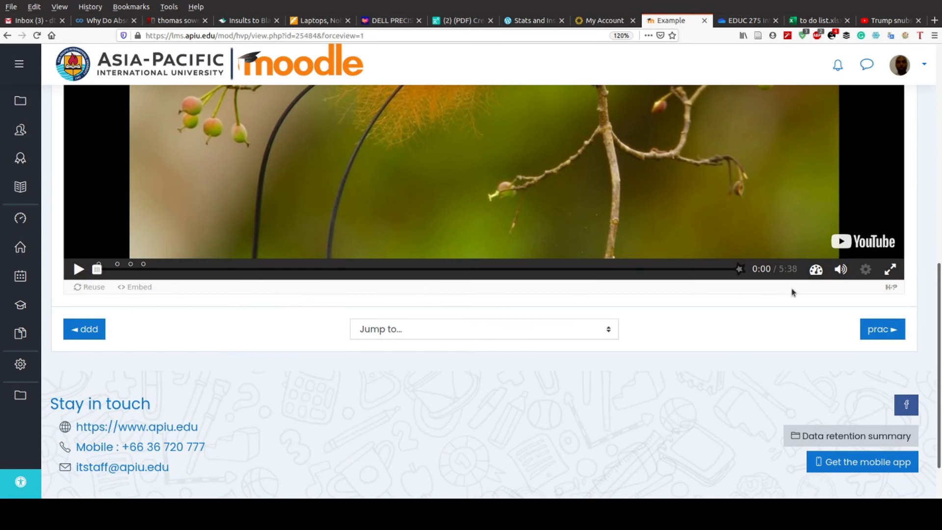
pyautogui.click(841, 269)
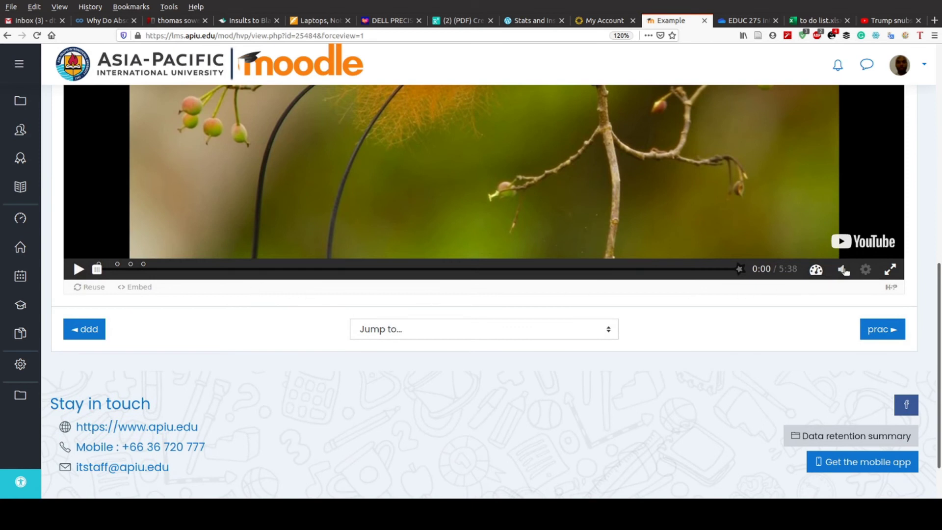
pyautogui.click(79, 268)
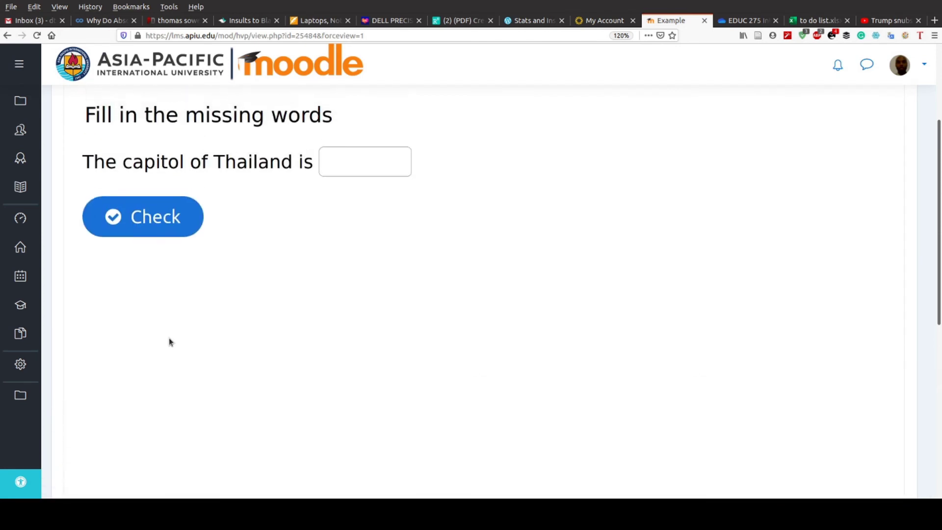
# - Answer the Thailand capital blank with 'what', view the solution, then retry with 'bangkok' for 1/1
pyautogui.scroll(3, 169, 337)
pyautogui.click(351, 239)
pyautogui.write('what')
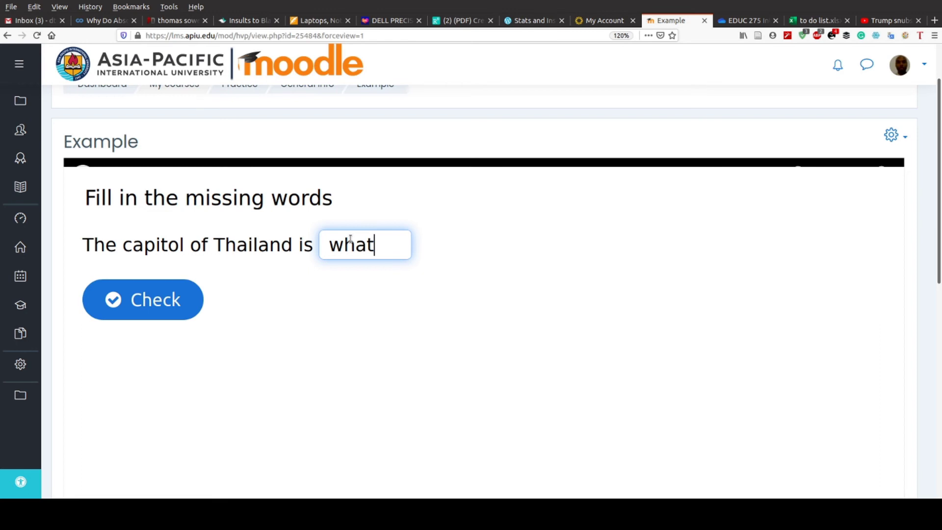
pyautogui.click(165, 297)
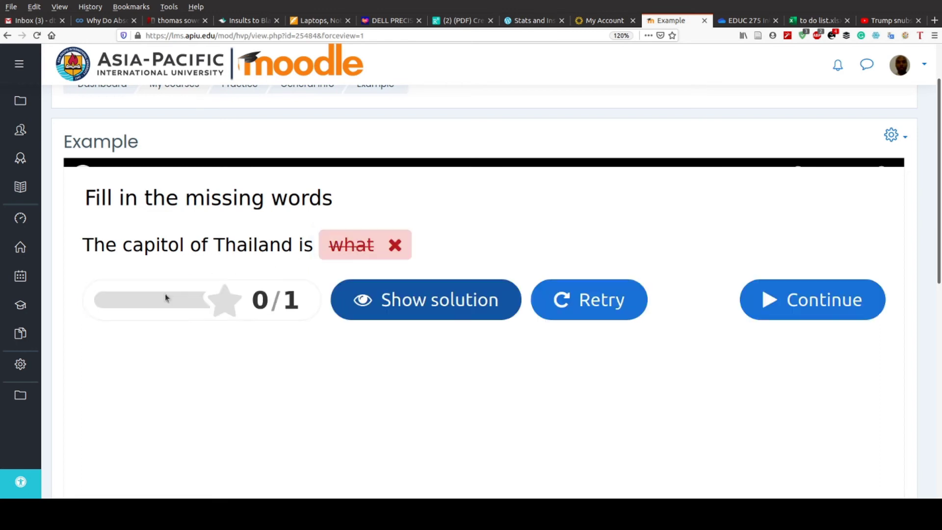
pyautogui.click(462, 303)
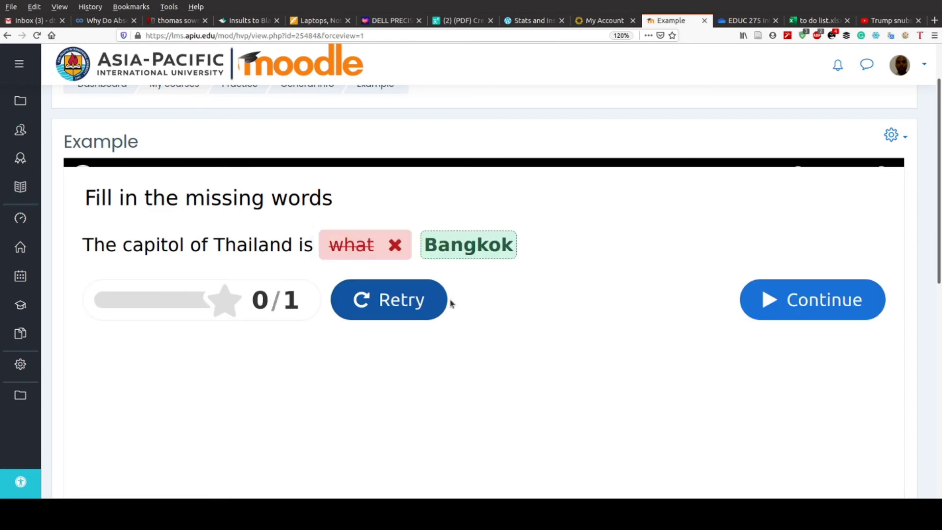
pyautogui.click(414, 303)
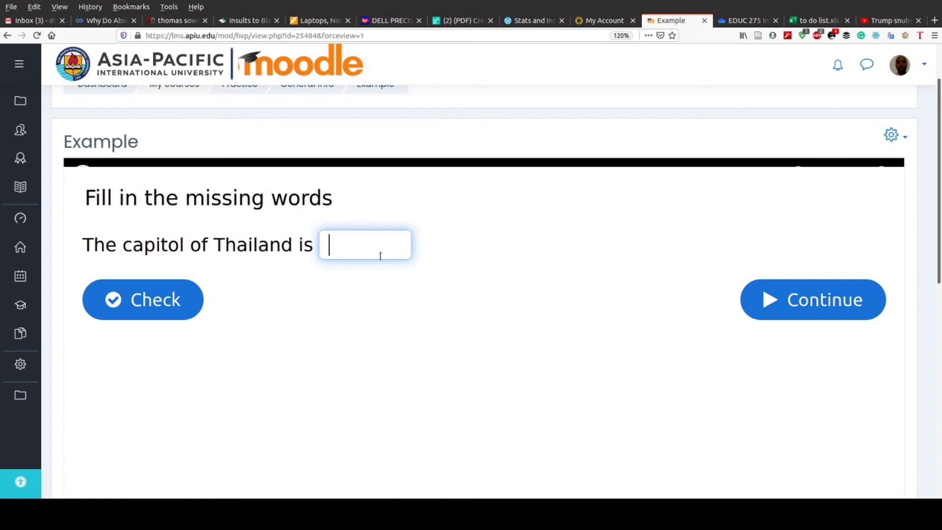
pyautogui.write('bangkok')
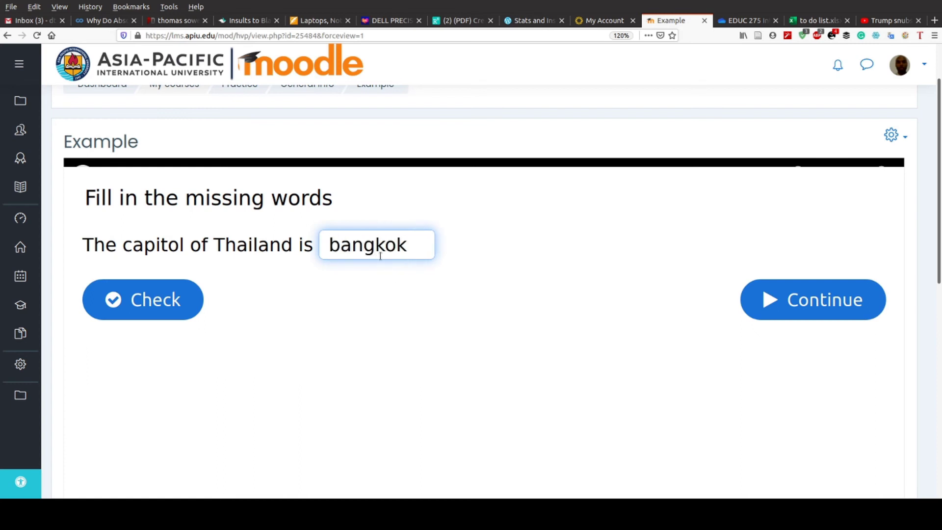
pyautogui.click(196, 299)
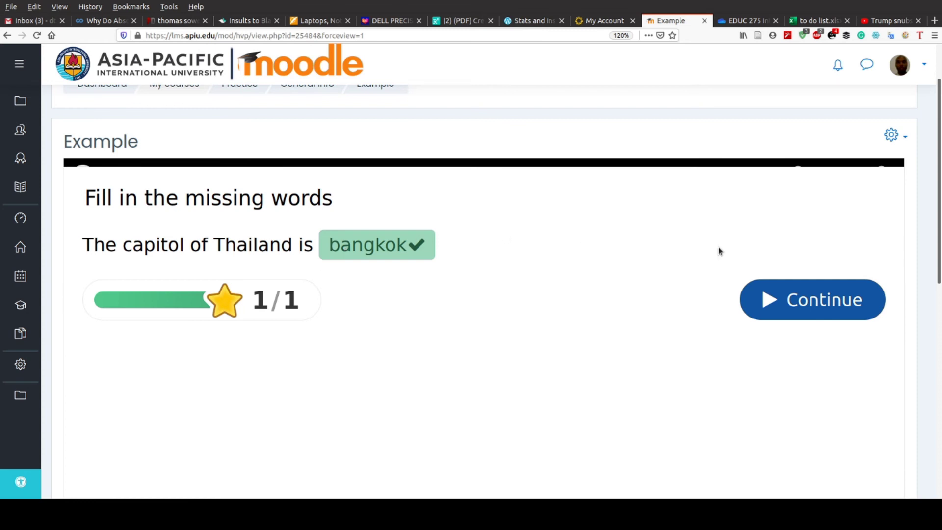
# - Continue to the Drag and Drop question, check it with the crown placed for 1/1, and resume playback
pyautogui.click(792, 301)
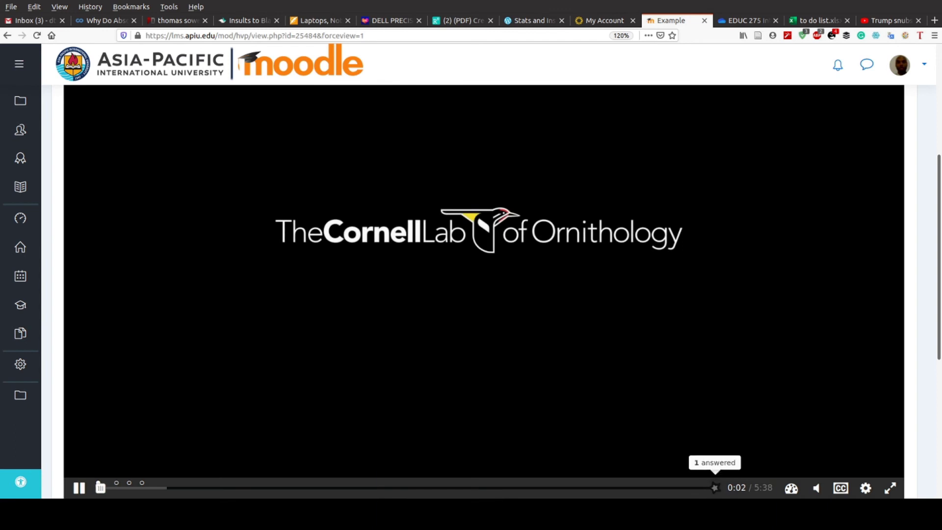
pyautogui.scroll(-3, 148, 437)
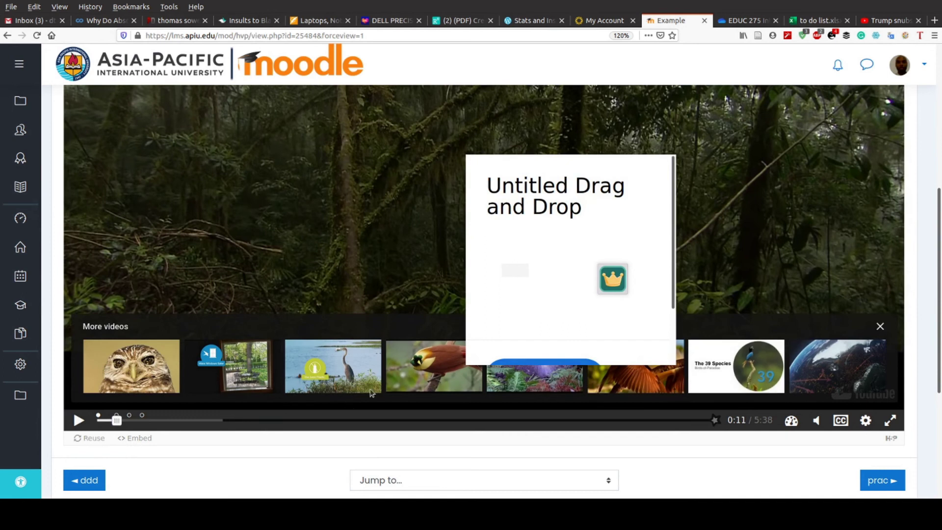
pyautogui.scroll(-2, 548, 269)
pyautogui.scroll(2, 549, 269)
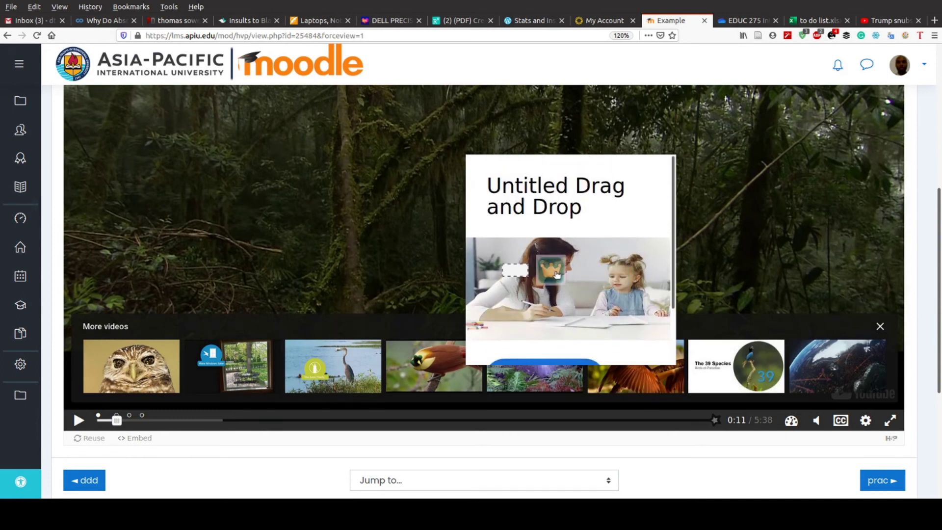
pyautogui.scroll(-2, 533, 277)
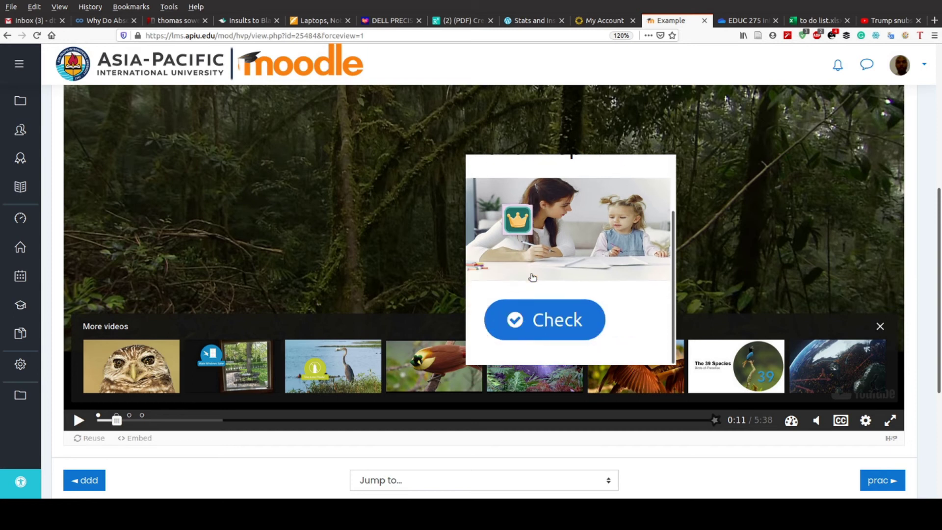
pyautogui.click(519, 331)
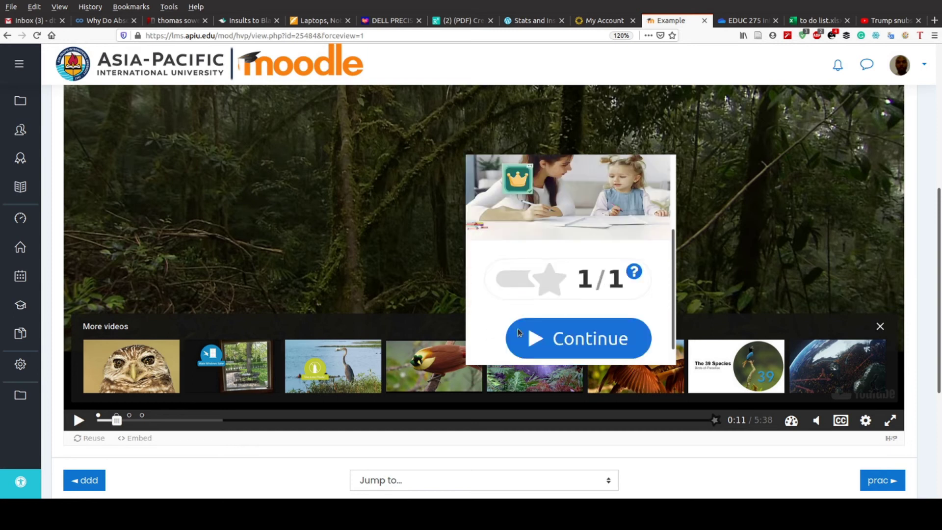
pyautogui.click(568, 329)
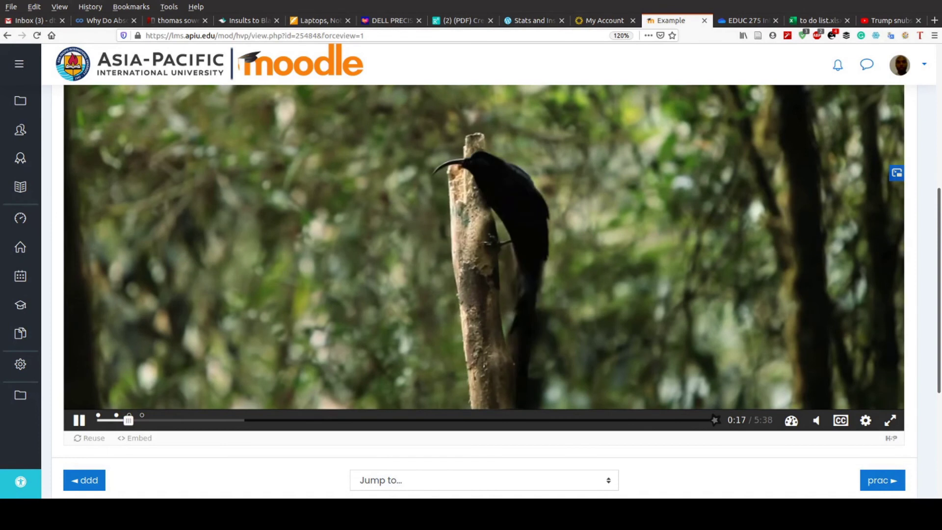
# - In Mark the Words, toggle 'long' off and mark 'sentence', 'make' and 'possible'
pyautogui.click(599, 255)
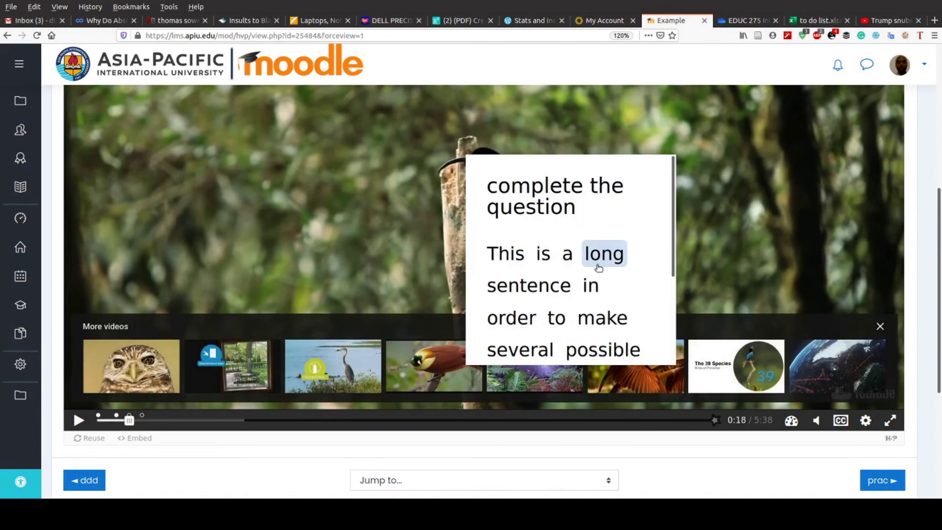
pyautogui.scroll(-3, 598, 267)
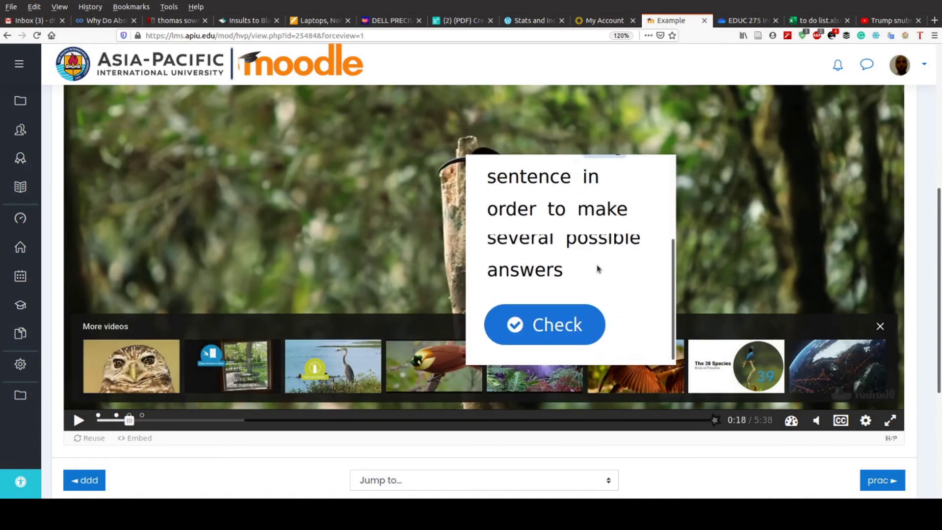
pyautogui.scroll(3, 597, 267)
pyautogui.click(592, 259)
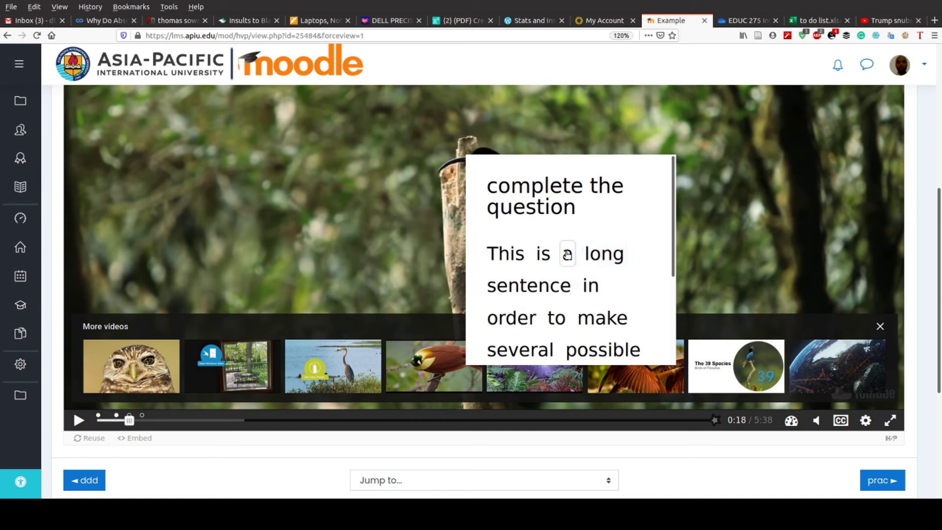
pyautogui.scroll(-2, 568, 254)
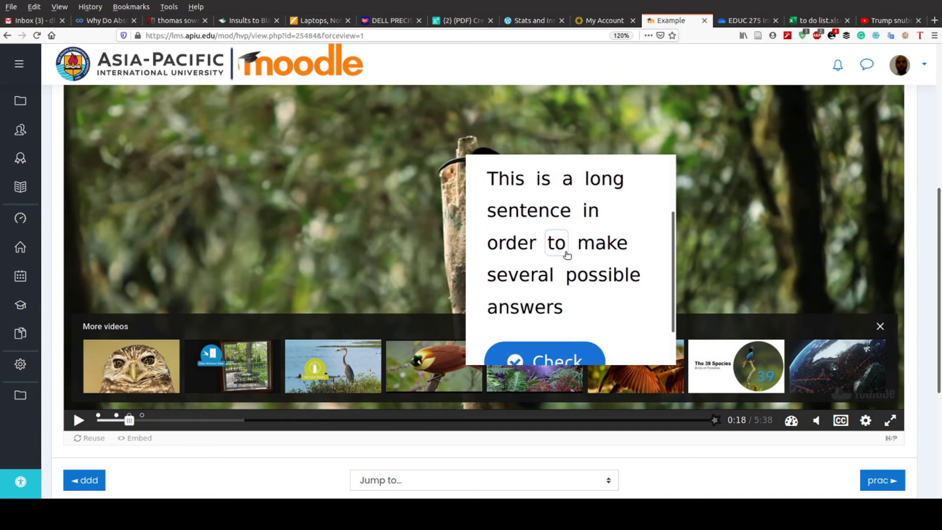
pyautogui.scroll(2, 567, 254)
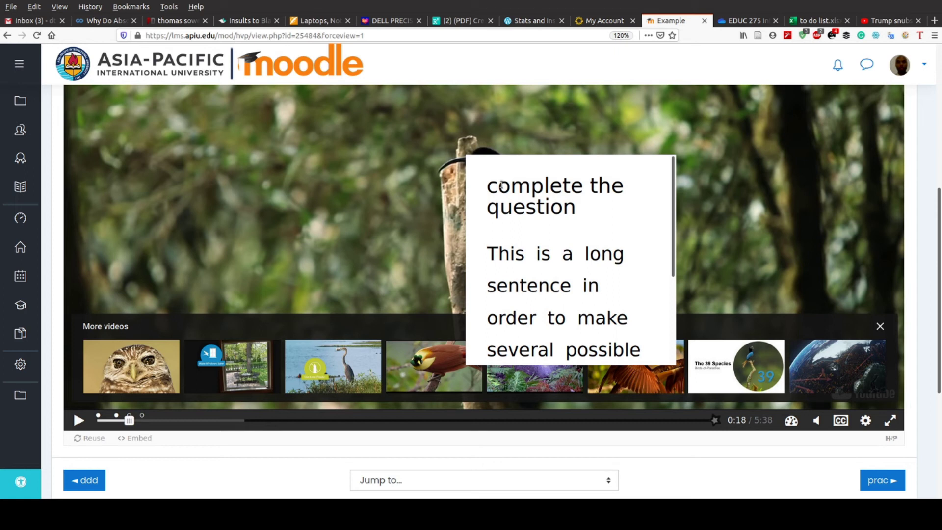
pyautogui.click(522, 288)
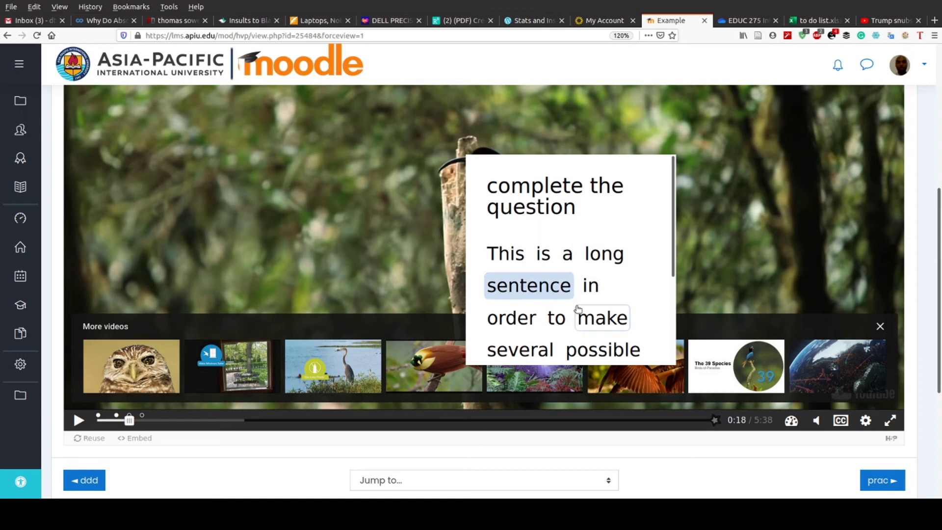
pyautogui.click(585, 319)
pyautogui.scroll(-2, 585, 319)
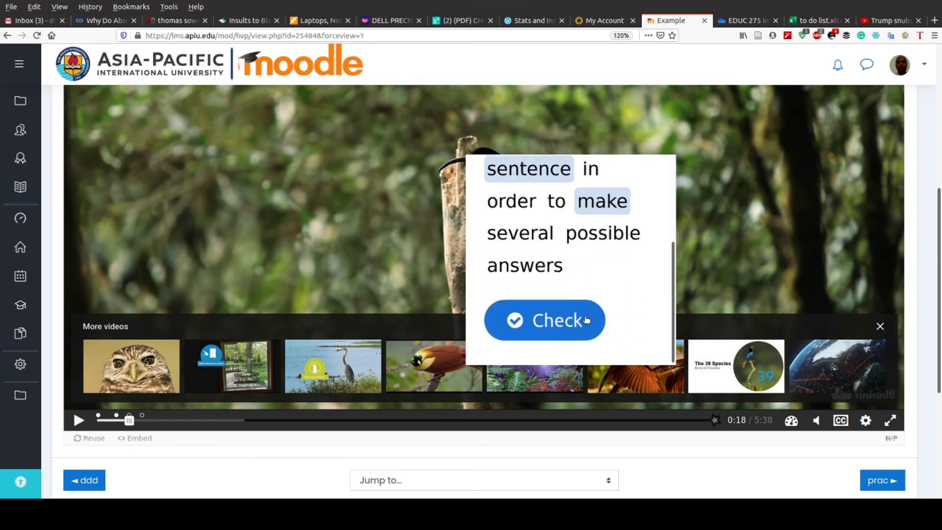
pyautogui.click(603, 231)
# - Check the marked words for 0/2, show the solution, and resume the video
pyautogui.click(563, 317)
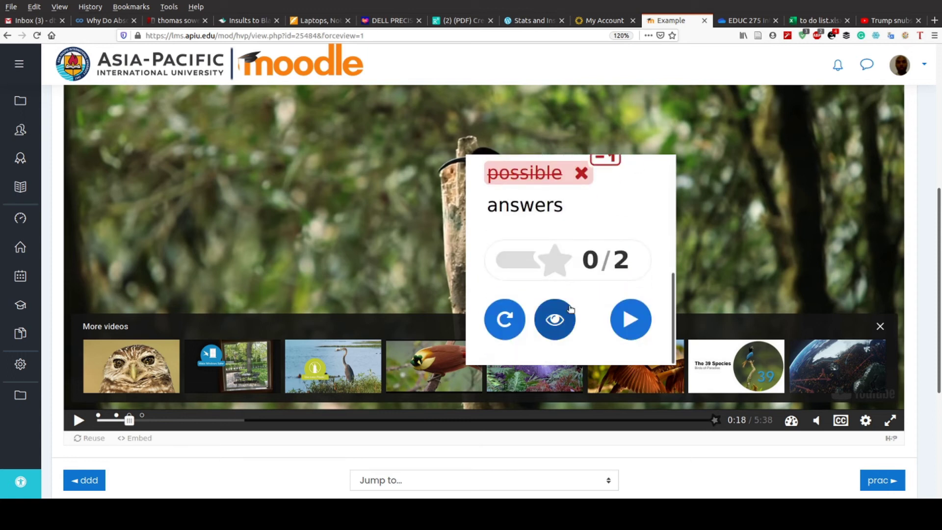
pyautogui.scroll(5, 567, 309)
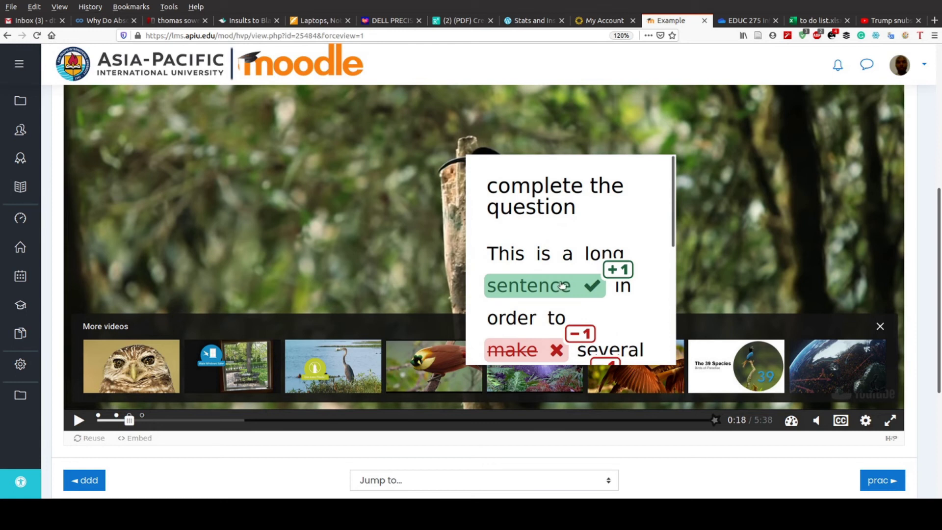
pyautogui.scroll(-5, 562, 285)
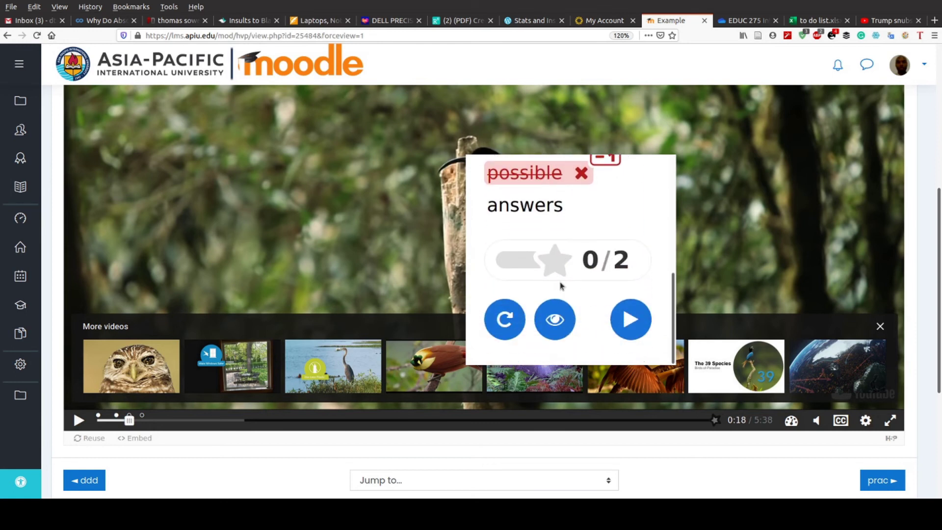
pyautogui.scroll(5, 561, 285)
pyautogui.scroll(-5, 562, 285)
pyautogui.scroll(3, 562, 285)
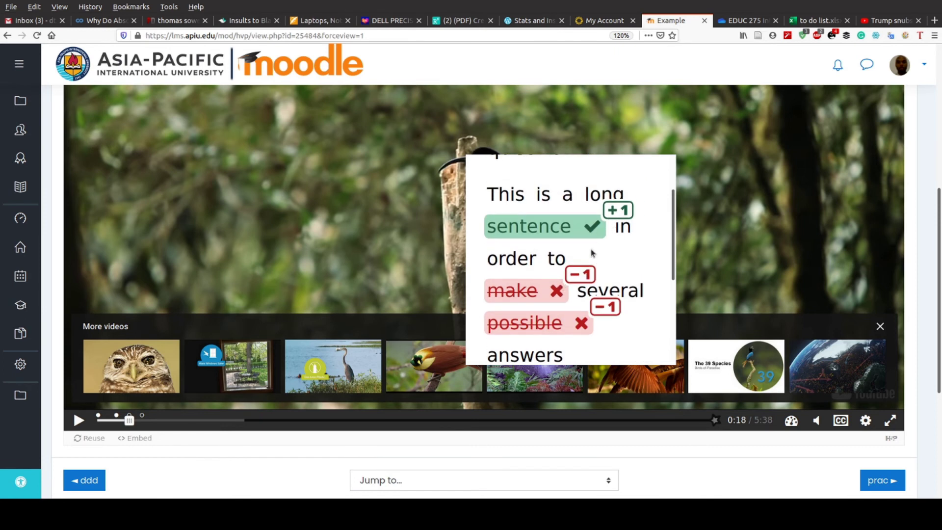
pyautogui.scroll(-3, 597, 293)
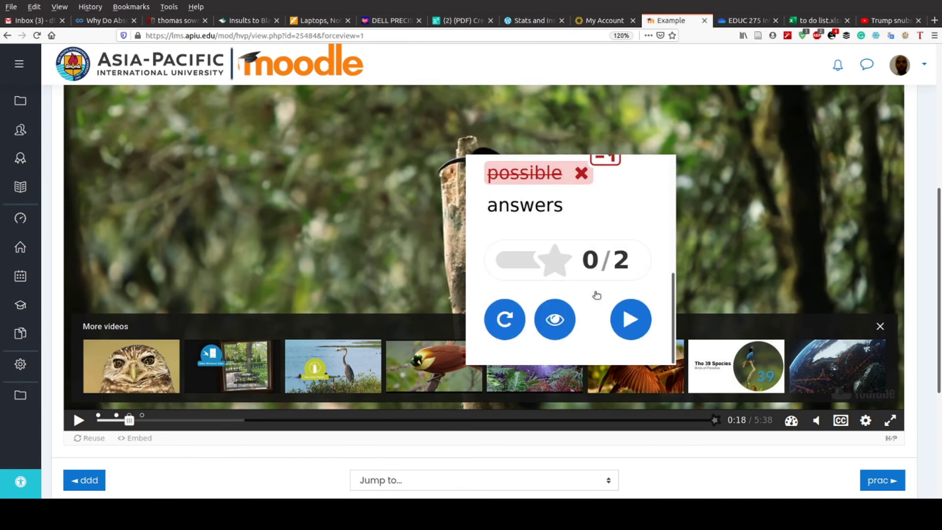
pyautogui.click(553, 316)
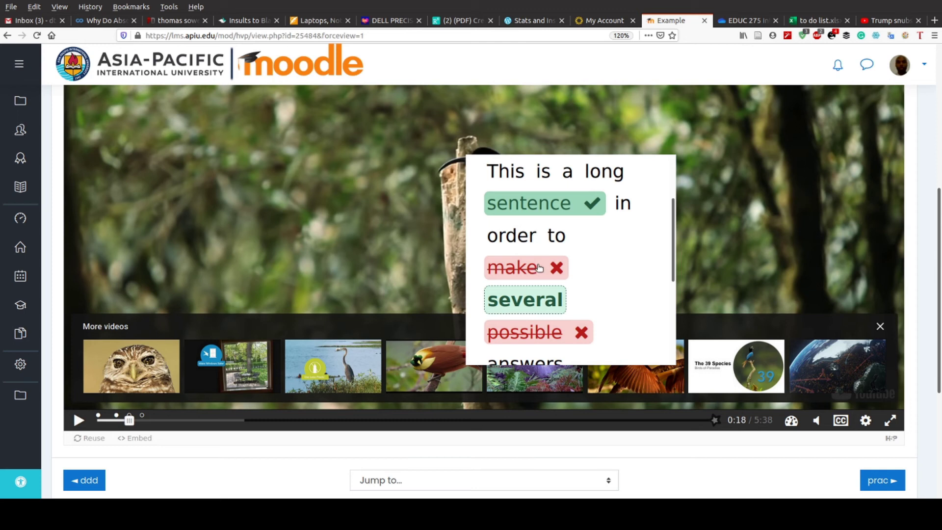
pyautogui.scroll(-3, 539, 268)
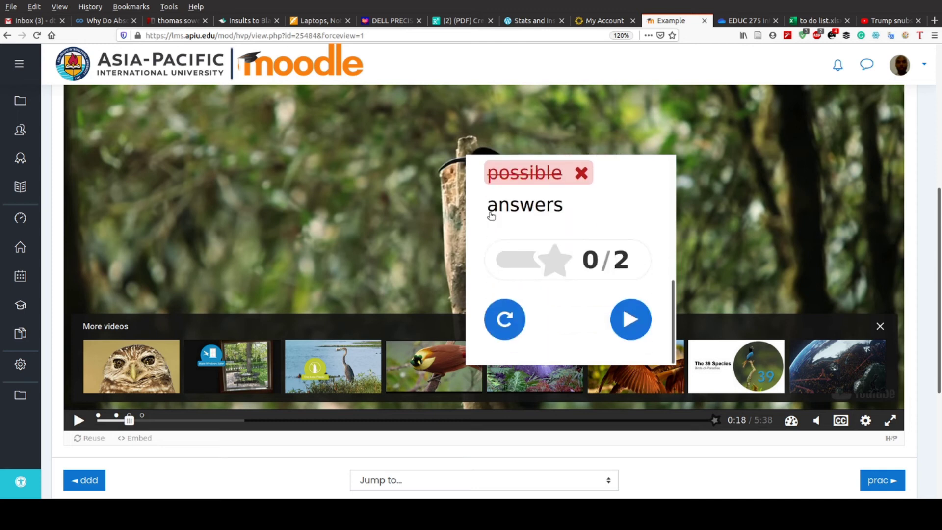
pyautogui.click(627, 317)
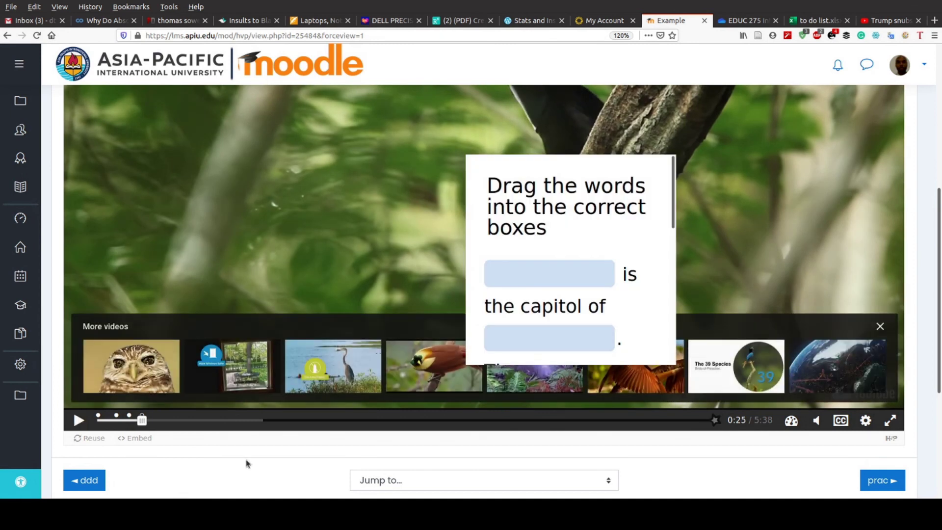
# - Drag 70, Thailand and Bangkok into the Drag Text blanks
pyautogui.scroll(-8, 552, 254)
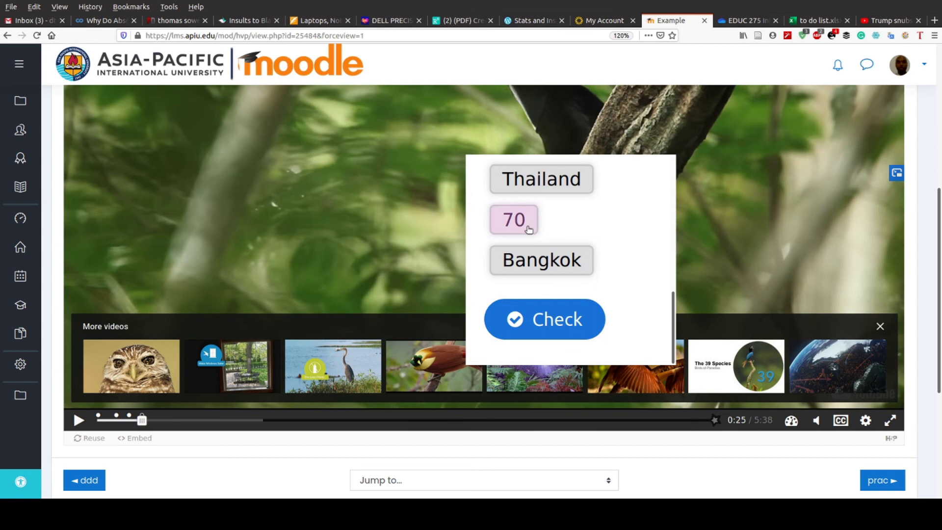
pyautogui.scroll(3, 529, 230)
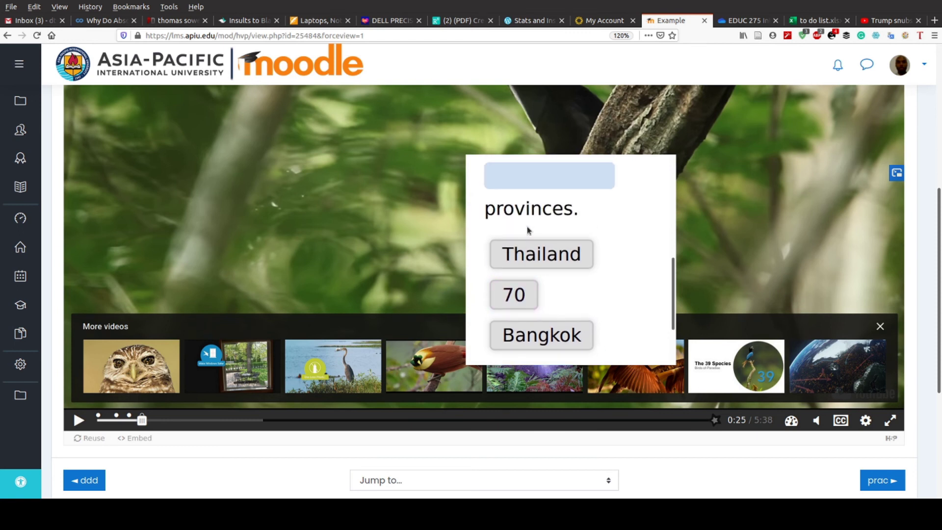
pyautogui.moveTo(519, 298); pyautogui.dragTo(540, 184)
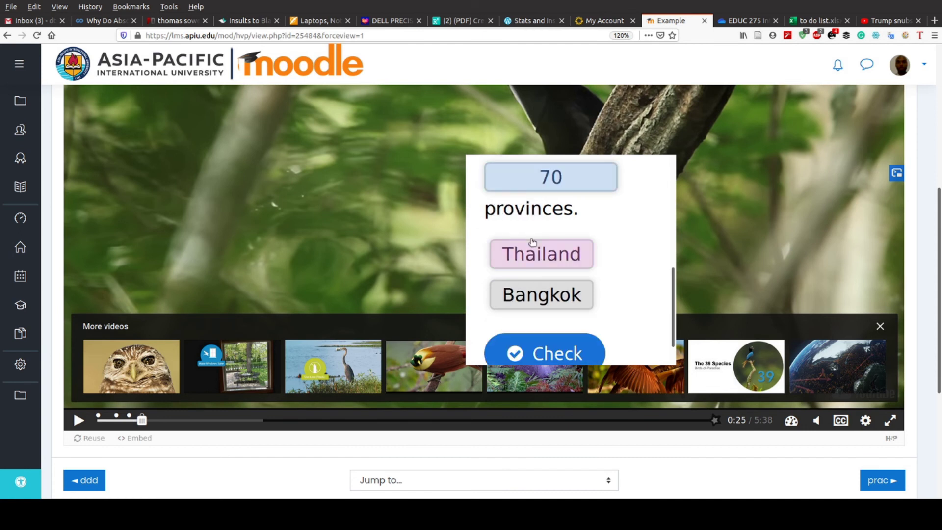
pyautogui.moveTo(533, 242)
pyautogui.mouseDown()
pyautogui.moveTo(538, 142)
pyautogui.moveTo(518, 172)
pyautogui.moveTo(523, 228)
pyautogui.mouseUp()
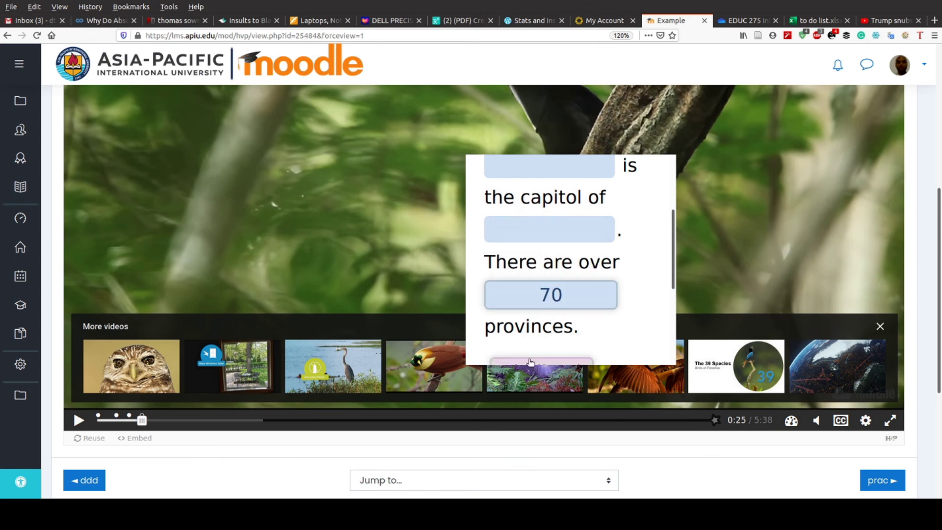
pyautogui.moveTo(531, 362); pyautogui.dragTo(534, 215)
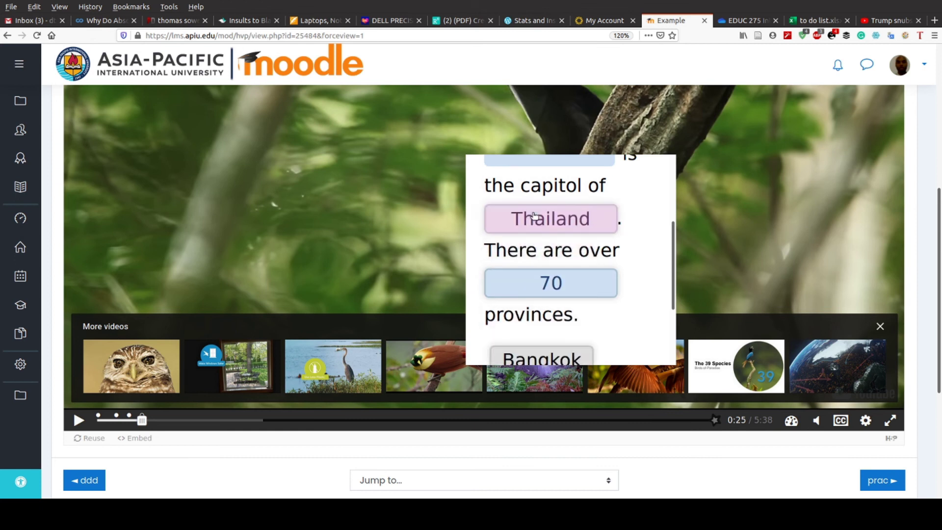
pyautogui.moveTo(533, 358); pyautogui.dragTo(529, 208)
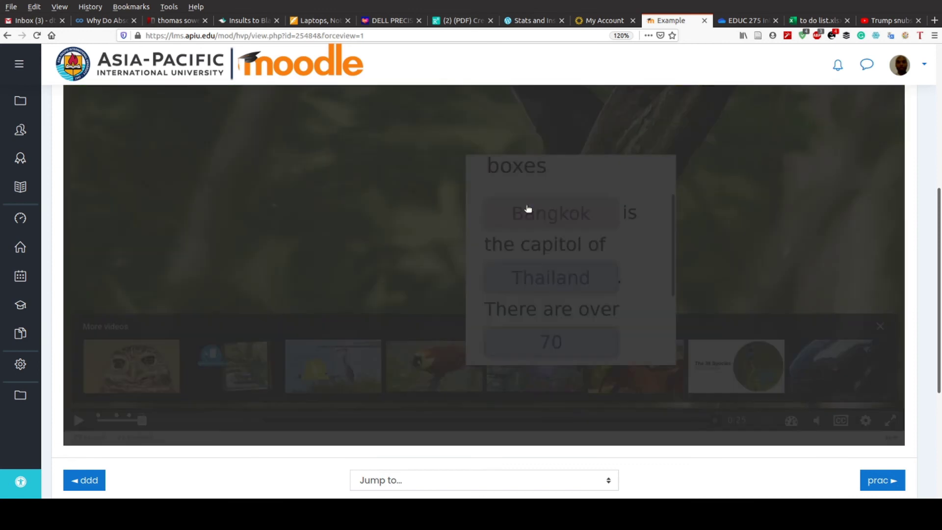
# - Clear and redo the Bangkok blank, check for a 3/3 score, and resume the video
pyautogui.click(531, 232)
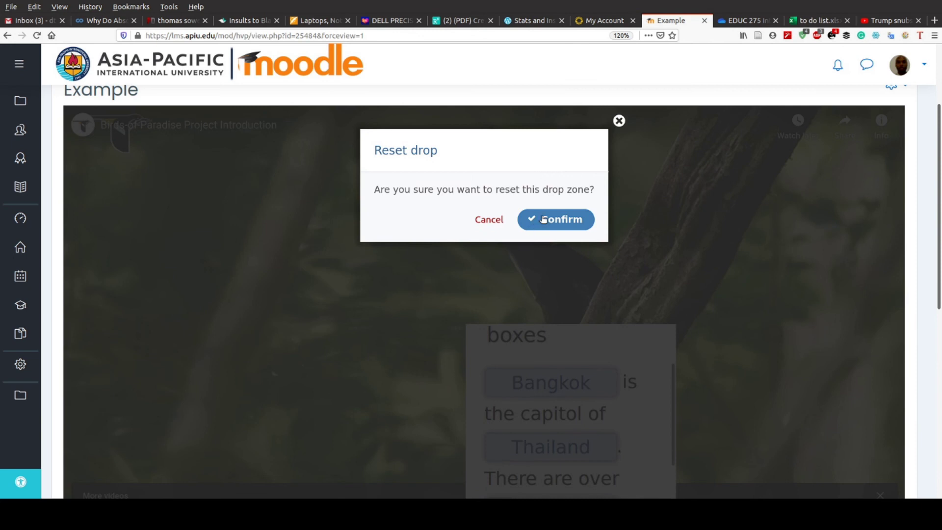
pyautogui.click(546, 223)
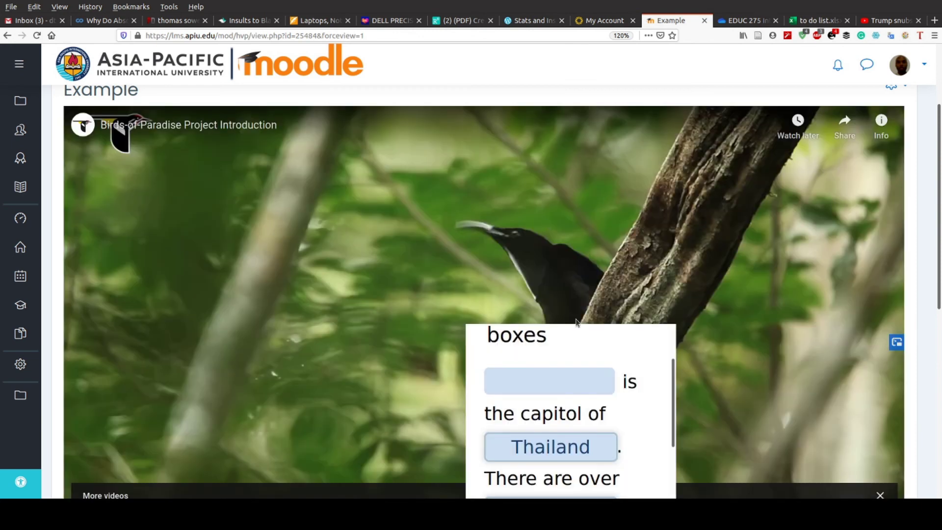
pyautogui.scroll(-1, 576, 321)
pyautogui.scroll(-3, 591, 385)
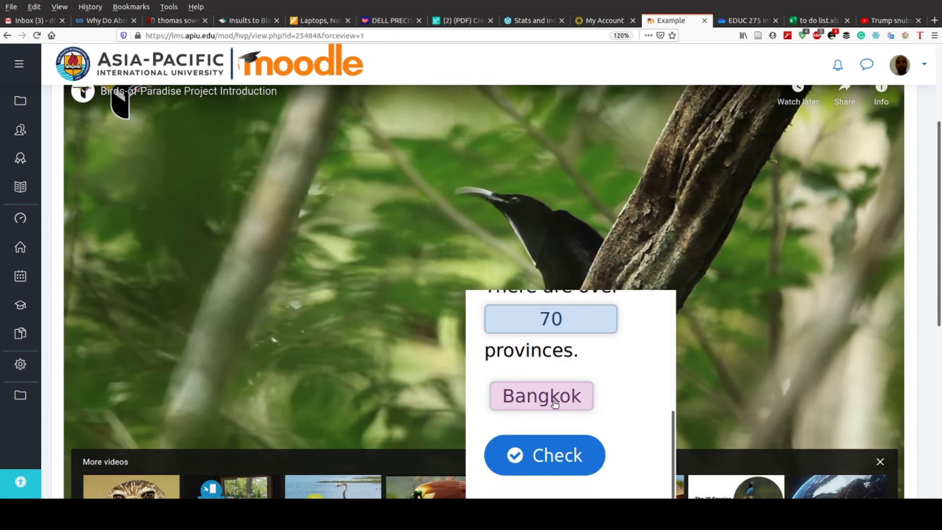
pyautogui.moveTo(548, 395)
pyautogui.mouseDown()
pyautogui.moveTo(549, 305)
pyautogui.moveTo(538, 265)
pyautogui.moveTo(549, 341)
pyautogui.moveTo(542, 381)
pyautogui.mouseUp()
pyautogui.scroll(-3, 542, 380)
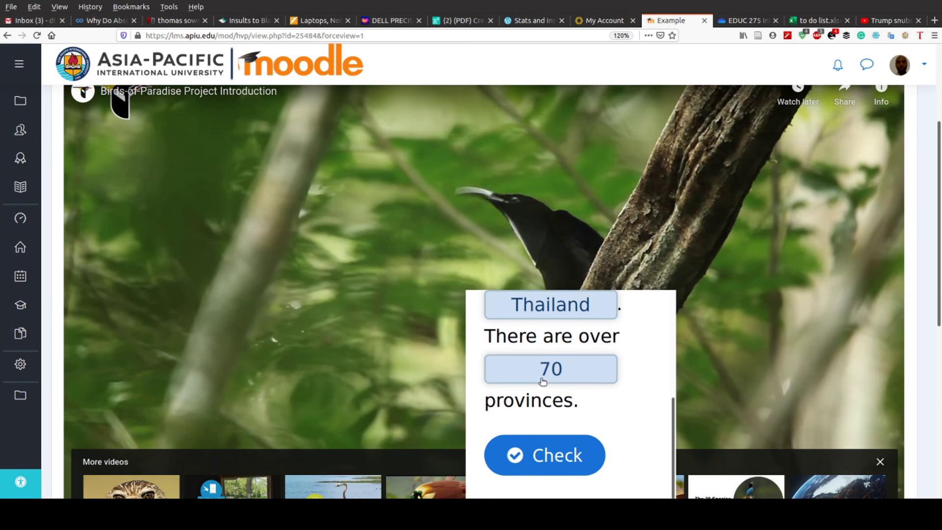
pyautogui.click(553, 454)
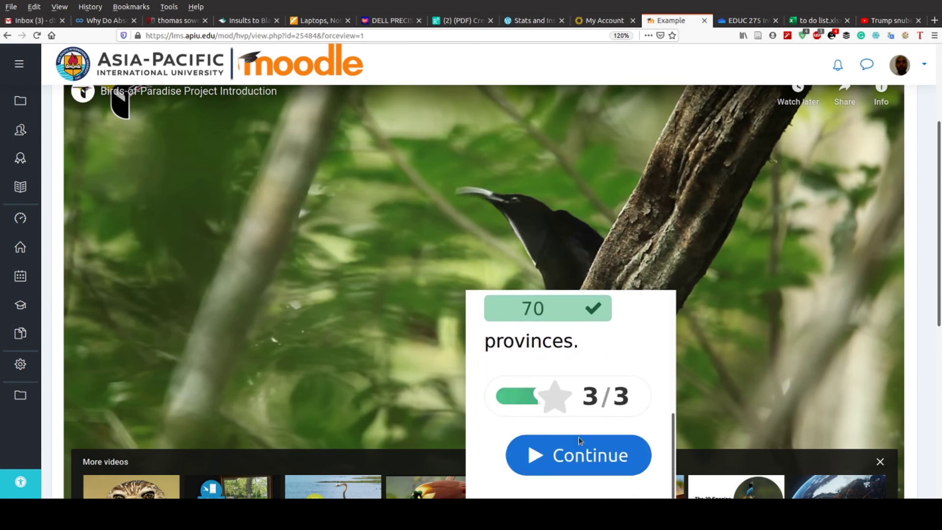
pyautogui.click(577, 457)
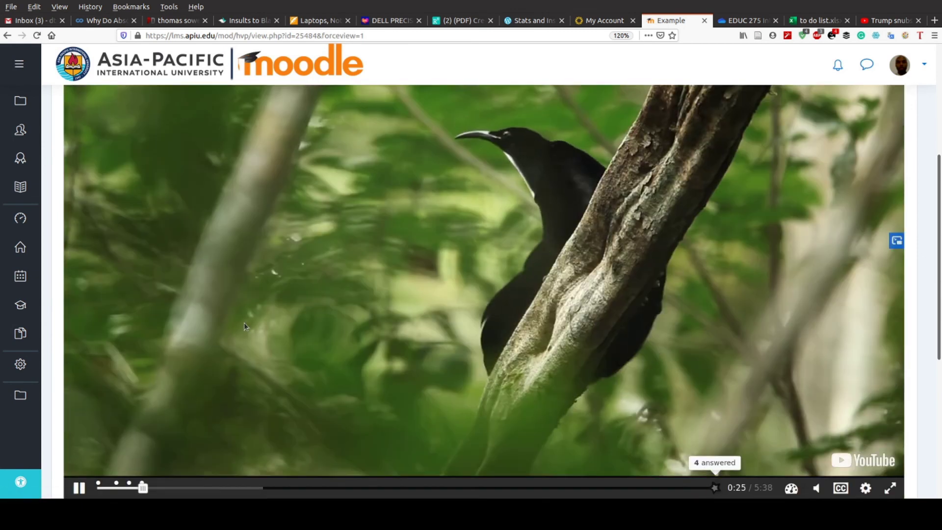
# - Pause the video and open Edit settings from the gear menu to reach the Interactive Video editor
pyautogui.scroll(-2, 148, 385)
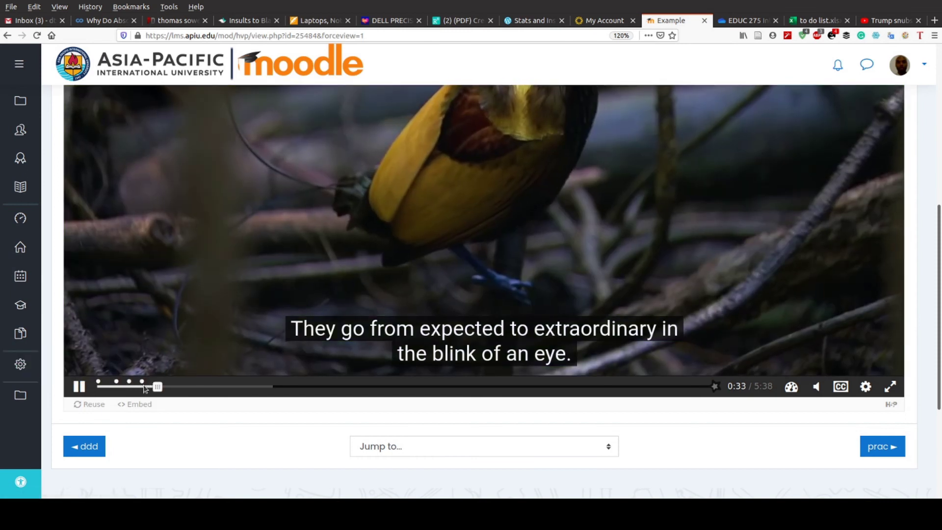
pyautogui.click(78, 386)
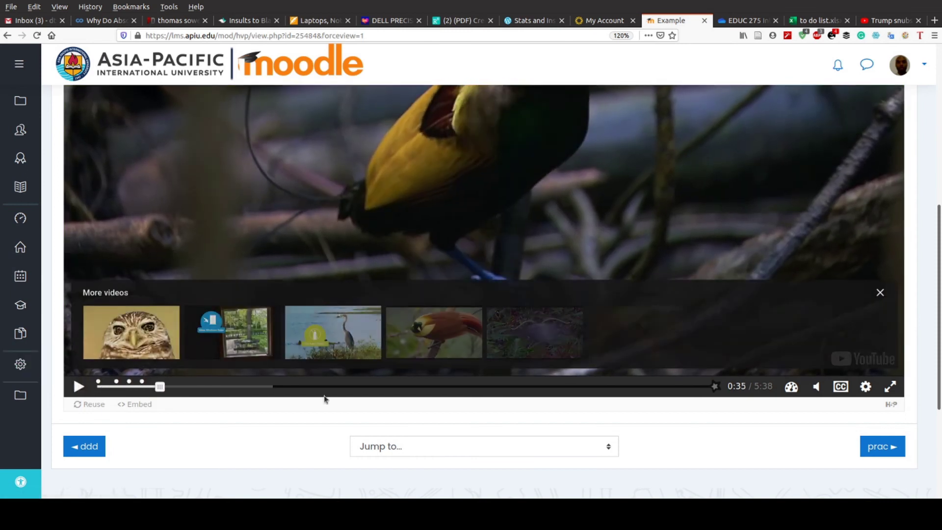
pyautogui.scroll(6, 648, 387)
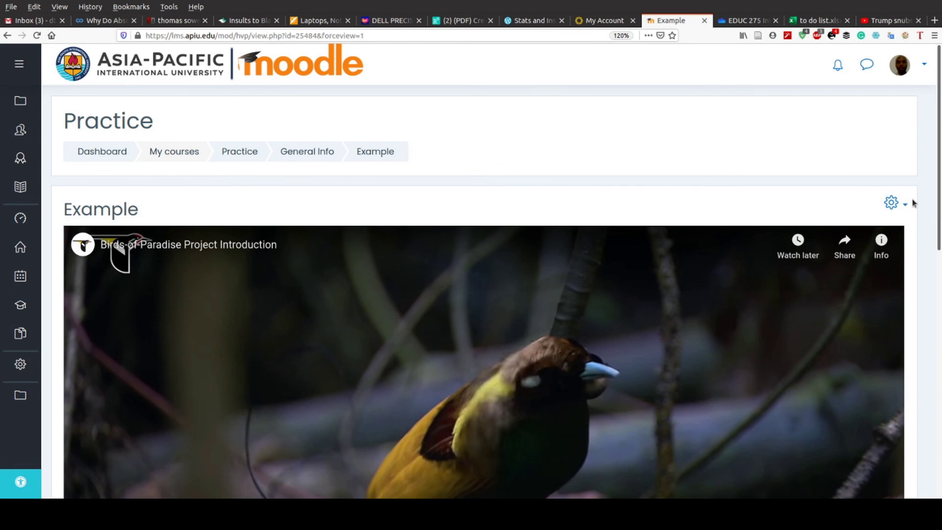
pyautogui.click(890, 203)
pyautogui.click(820, 227)
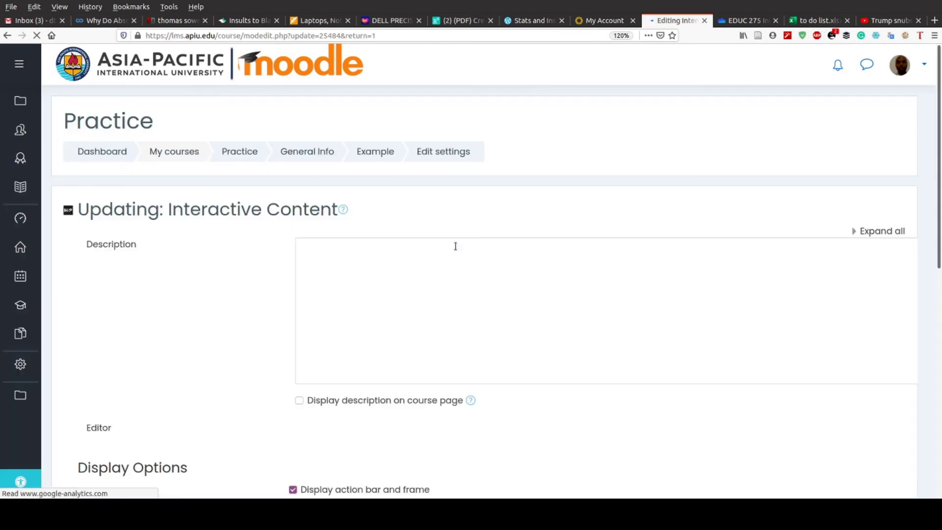
pyautogui.scroll(-5, 300, 285)
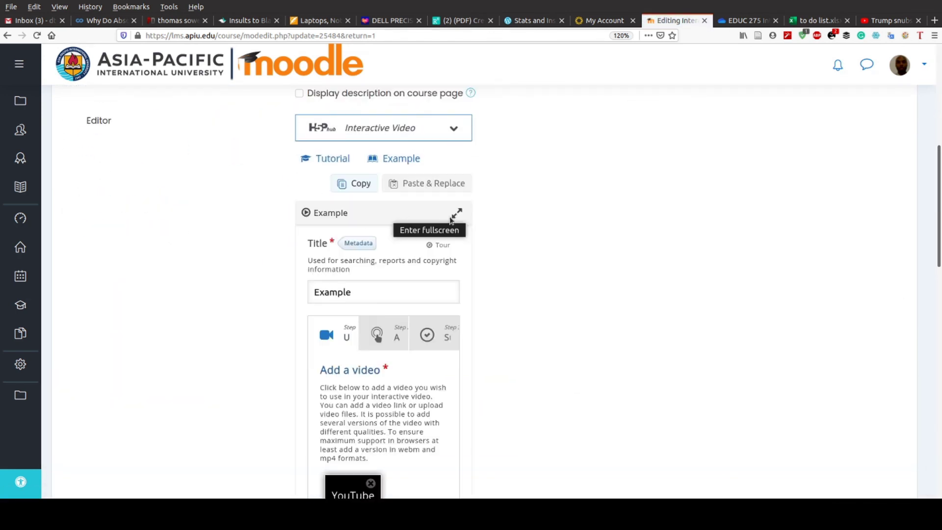
# - Review the Summary task step, with its two empty statements, in the full-screen editor
pyautogui.click(454, 215)
pyautogui.click(607, 174)
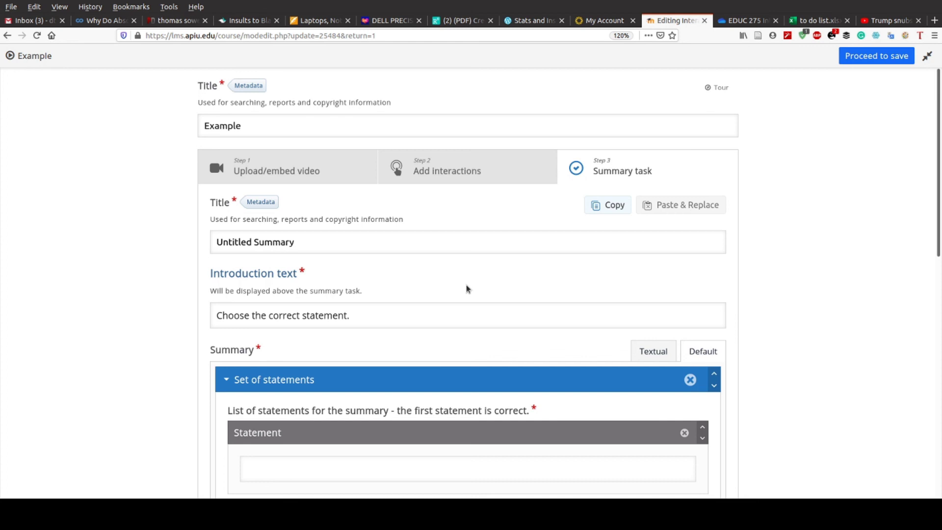
pyautogui.scroll(-3, 467, 289)
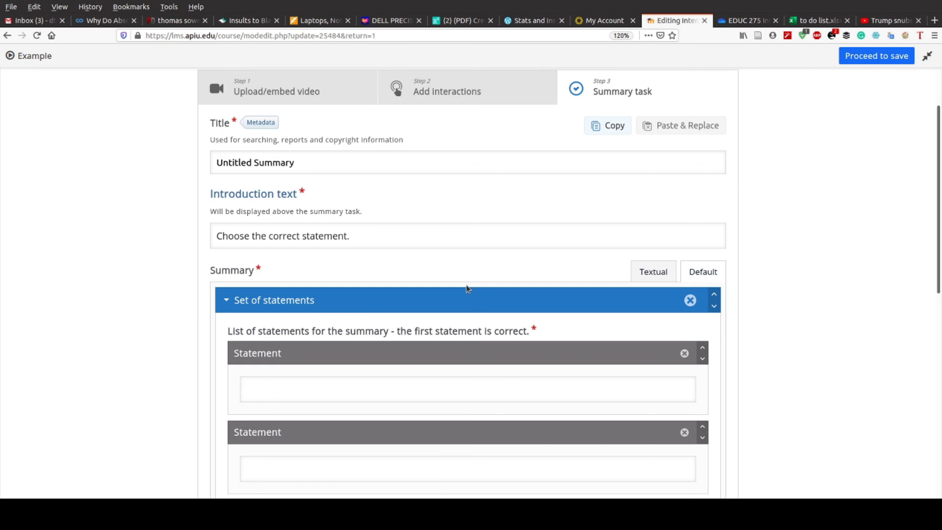
pyautogui.scroll(-9, 467, 289)
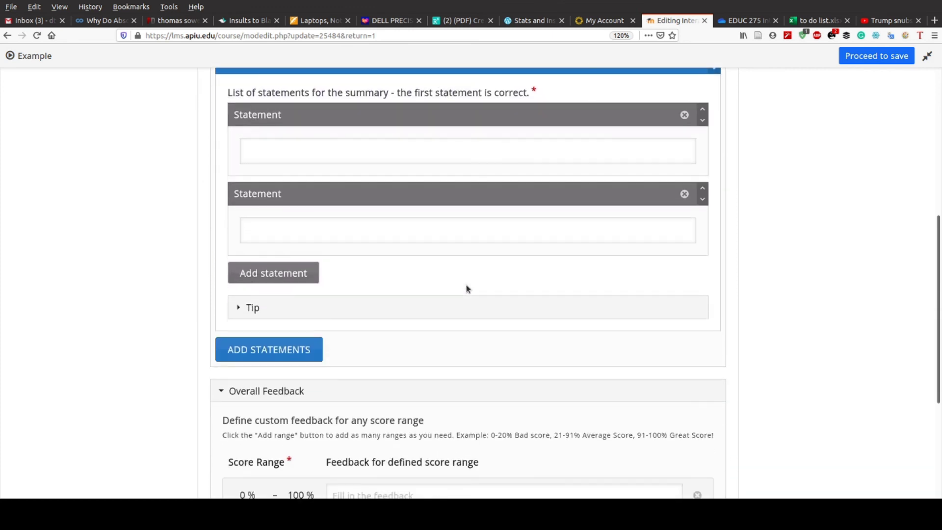
pyautogui.scroll(10, 467, 289)
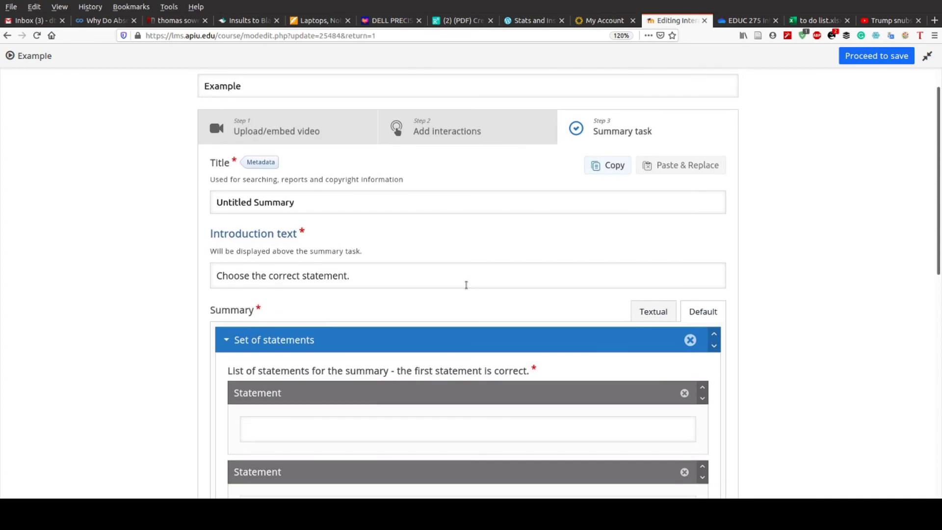
pyautogui.scroll(2, 494, 236)
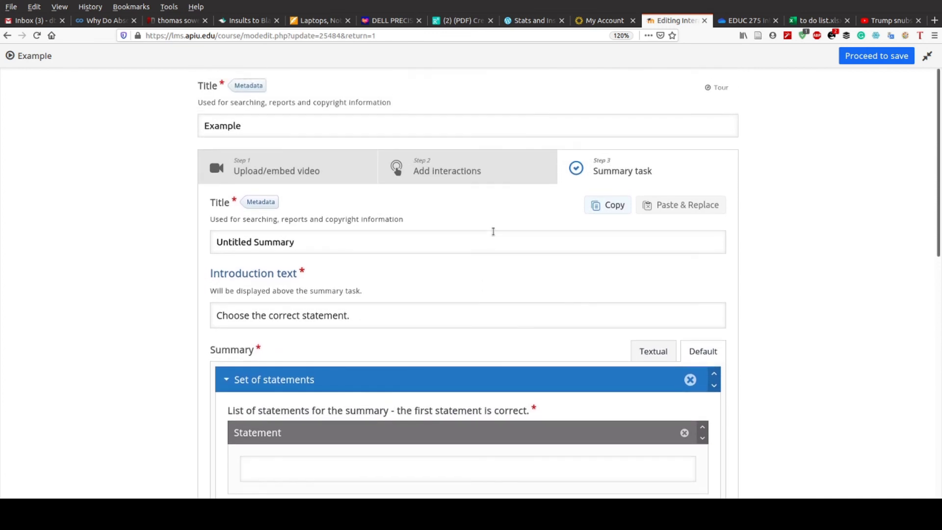
pyautogui.scroll(-10, 523, 218)
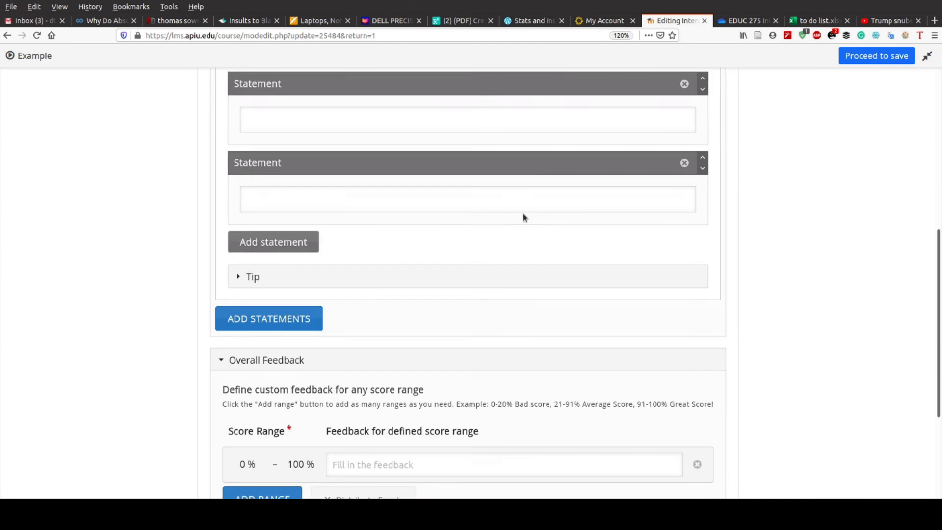
pyautogui.scroll(10, 523, 218)
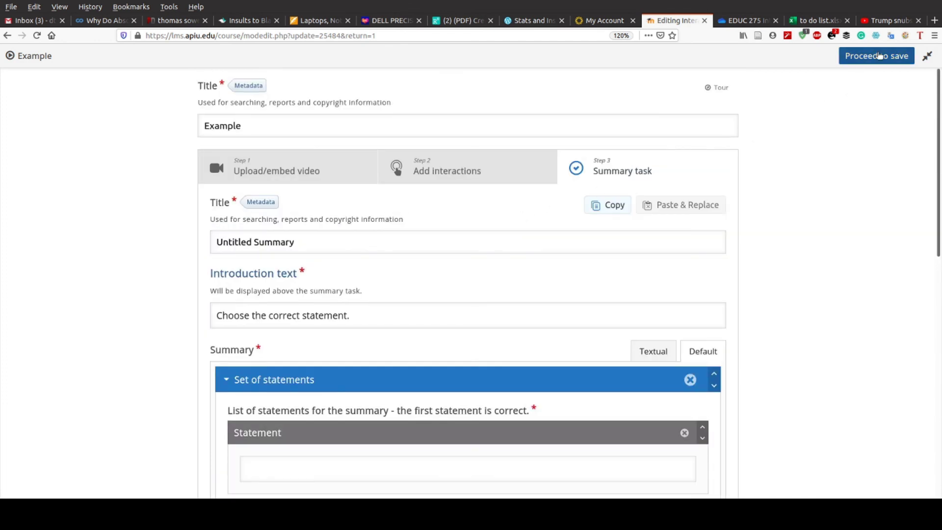
# - Proceed to save and exit the editor, then scroll down the Moodle settings form
pyautogui.click(863, 59)
pyautogui.scroll(-20, 520, 297)
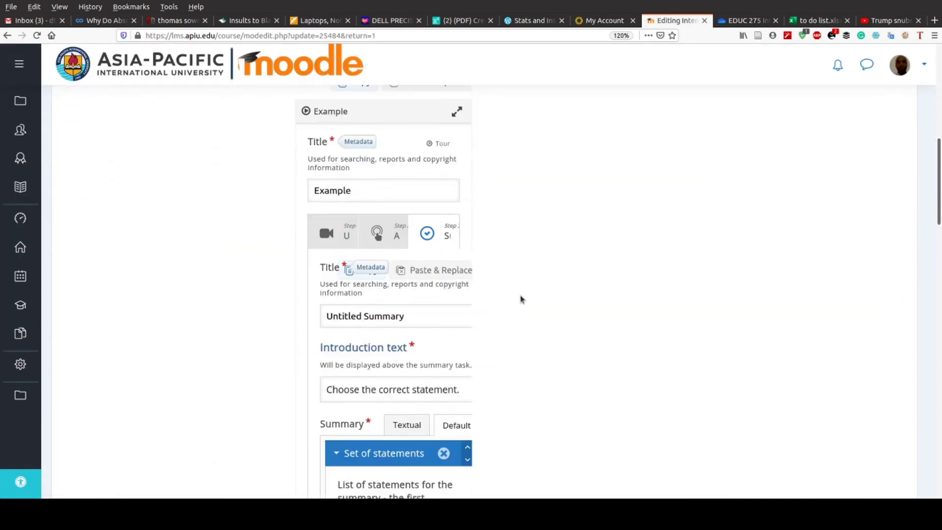
pyautogui.scroll(-10, 475, 352)
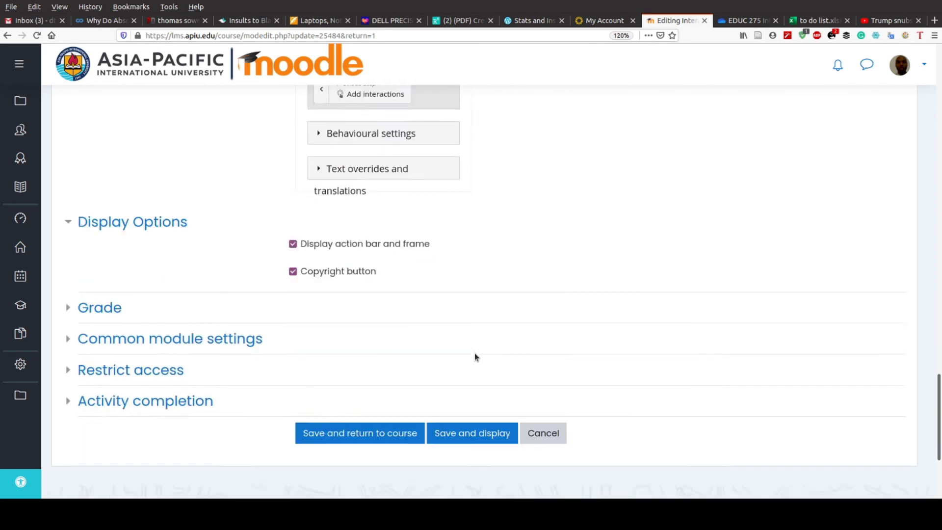
# - Save and display the Example activity, then jump to the Thailand fill-in-the-blanks question marker
pyautogui.click(481, 265)
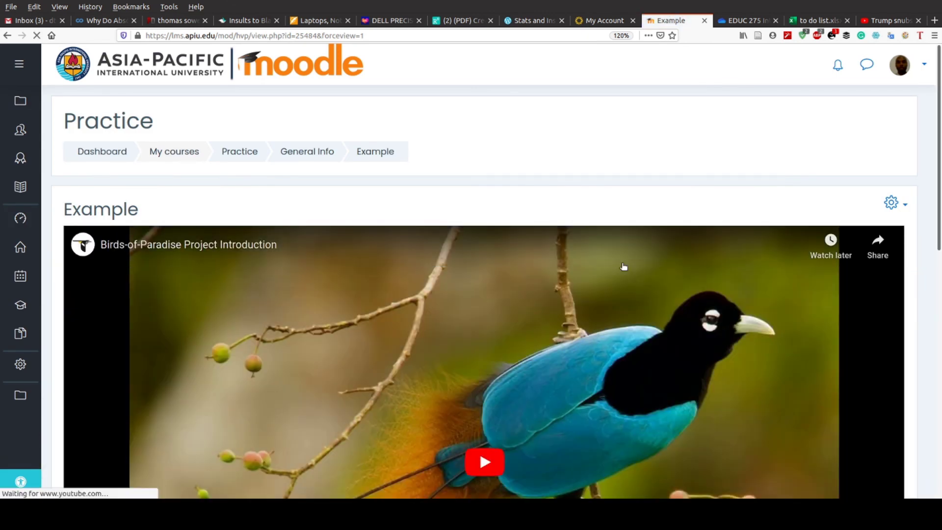
pyautogui.scroll(-7, 700, 351)
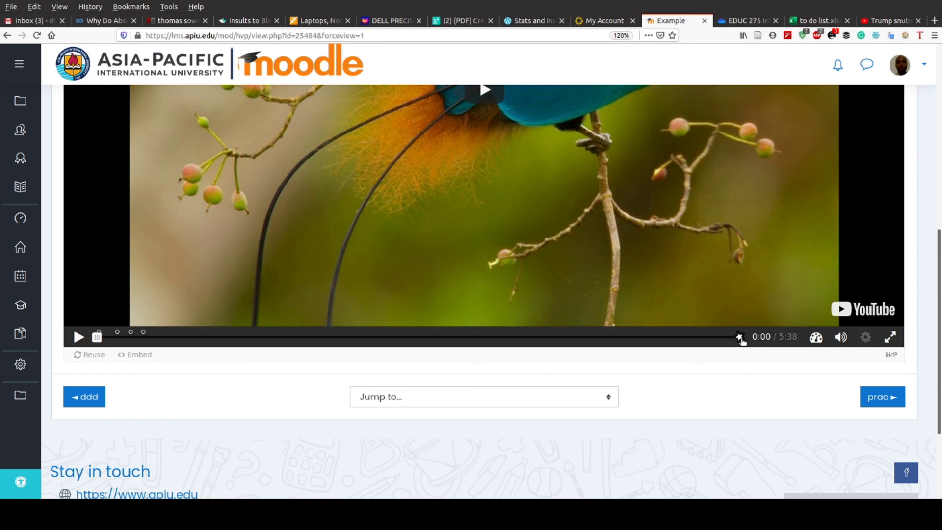
pyautogui.click(741, 338)
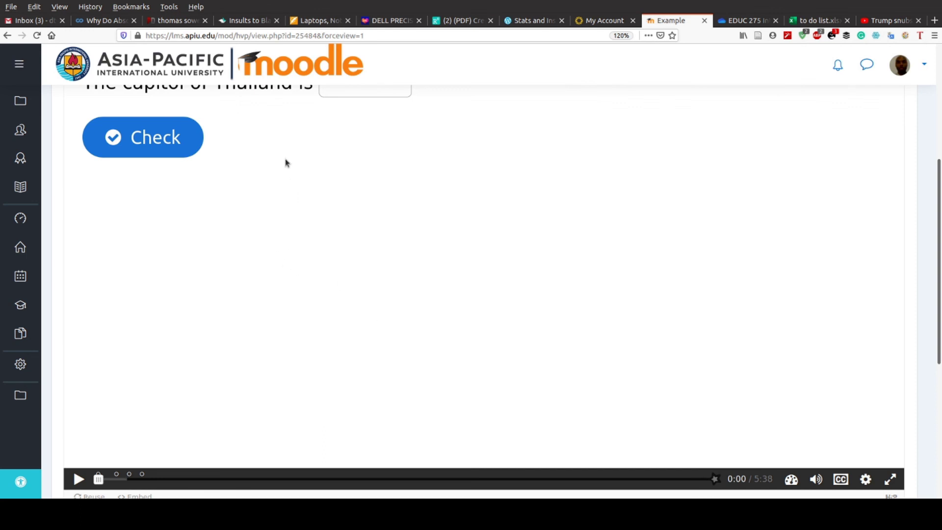
pyautogui.scroll(3, 309, 177)
# - Answer the Thailand capital blank with 'hanoi', check it, and continue the video
pyautogui.click(340, 262)
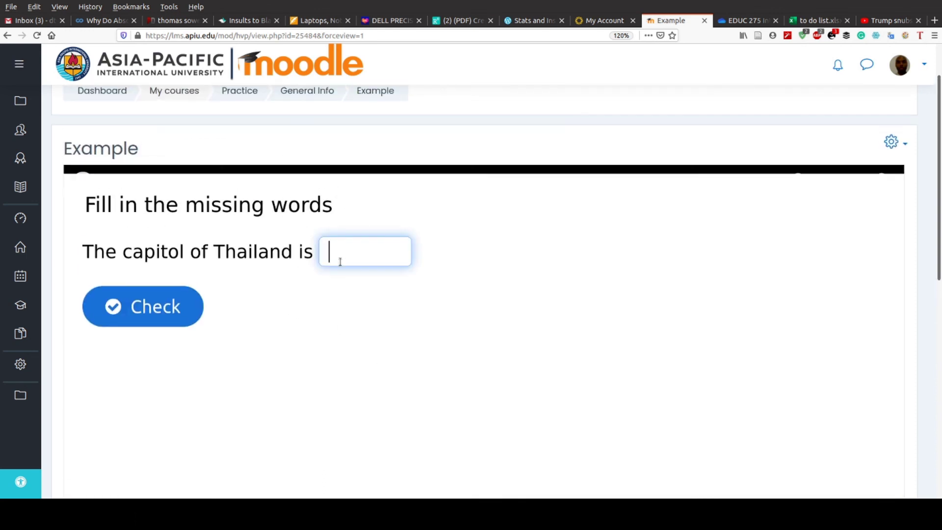
pyautogui.write('hanoi')
pyautogui.click(175, 307)
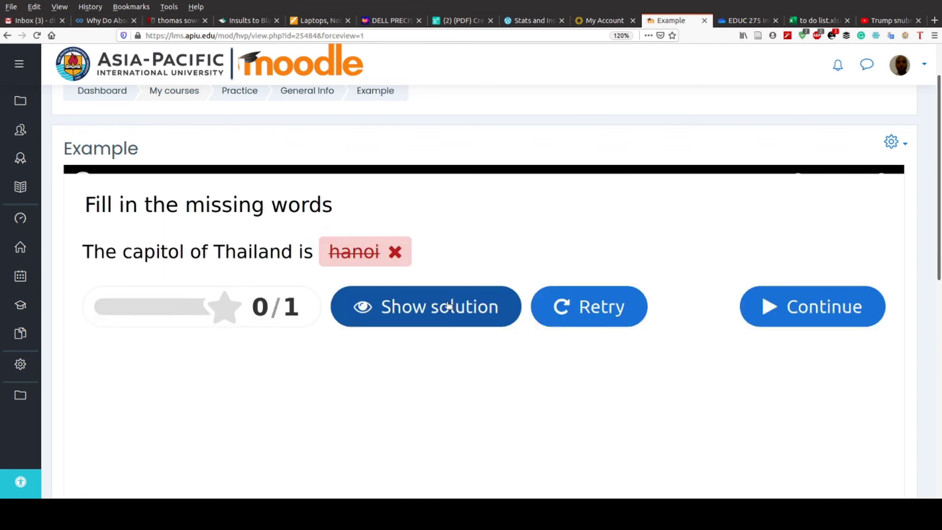
pyautogui.click(767, 308)
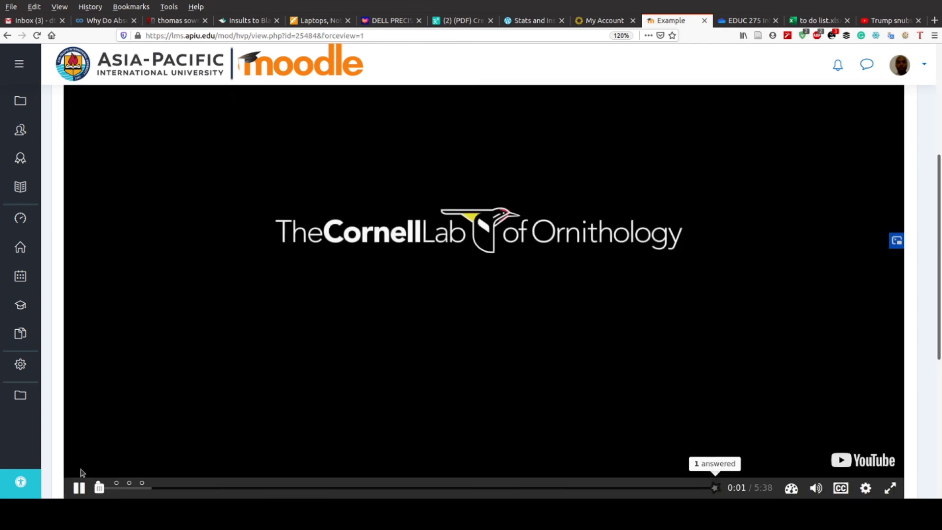
# - Pause the video, open the summary star marker, and submit the answers scored 0/1
pyautogui.click(85, 489)
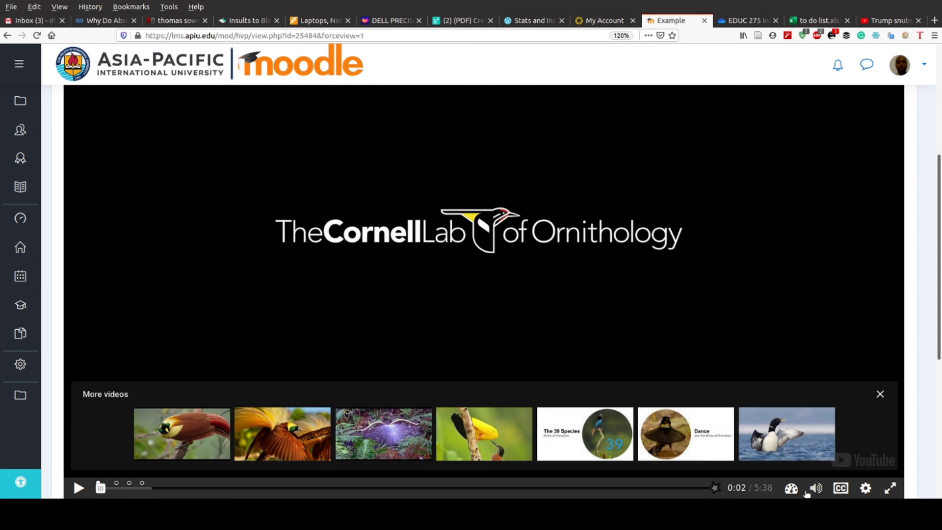
pyautogui.click(716, 488)
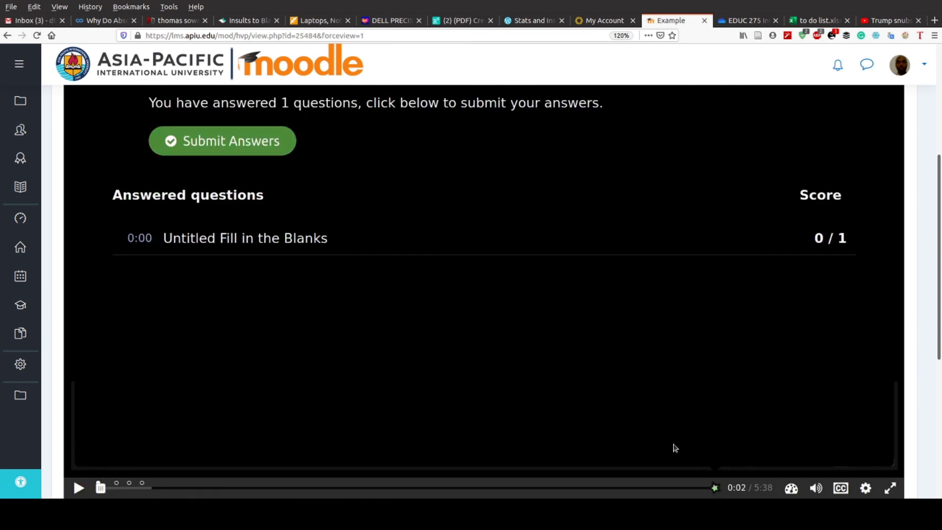
pyautogui.scroll(3, 610, 383)
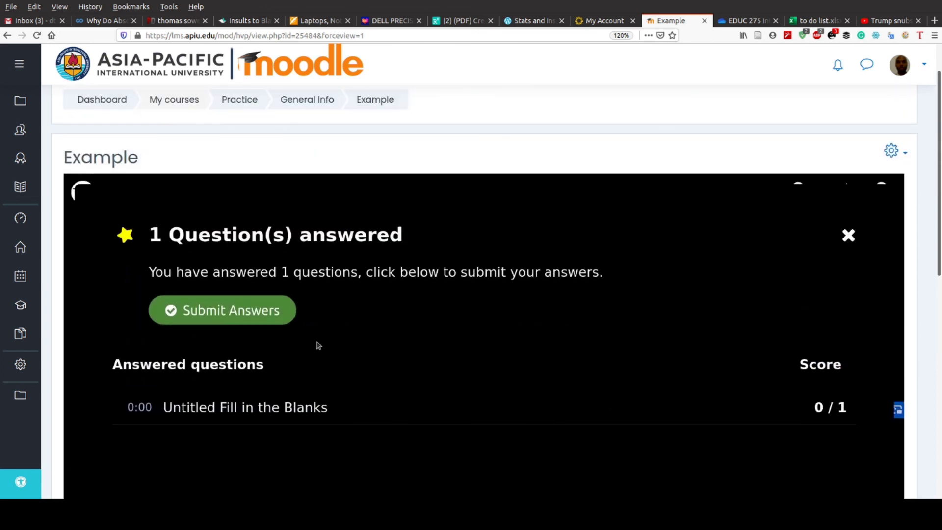
pyautogui.click(264, 319)
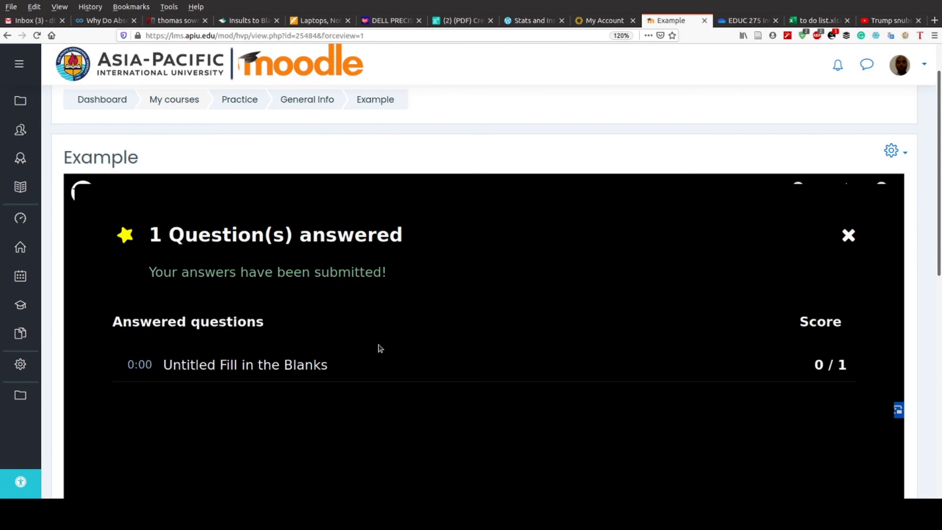
pyautogui.scroll(-2, 380, 348)
pyautogui.scroll(3, 380, 348)
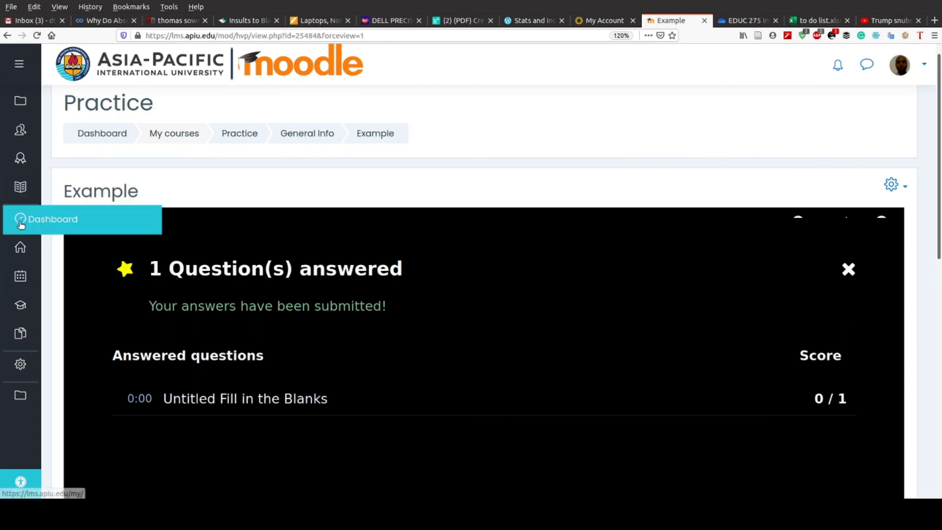
# - From the course Grades, open the Example item's results showing one attempt scored 0 of 10
pyautogui.click(23, 190)
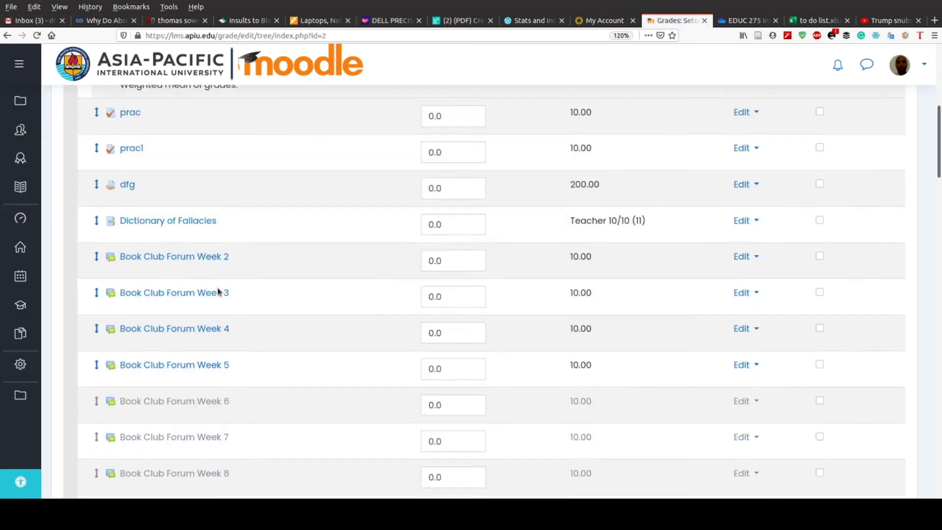
pyautogui.scroll(-15, 220, 292)
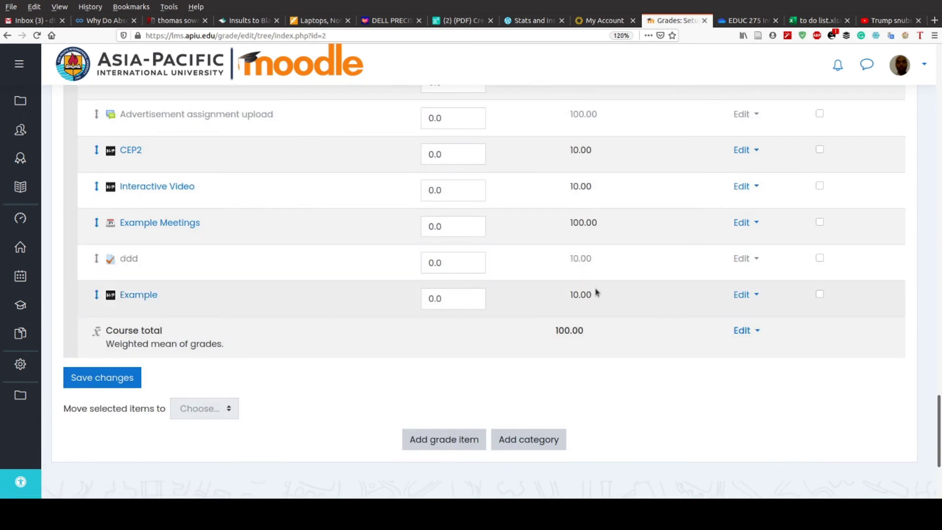
pyautogui.click(744, 294)
pyautogui.click(579, 365)
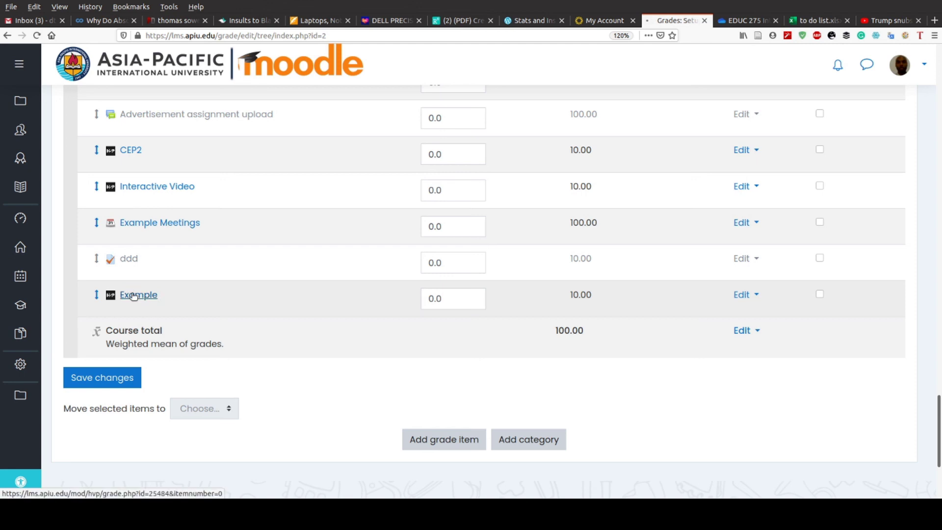
pyautogui.click(142, 295)
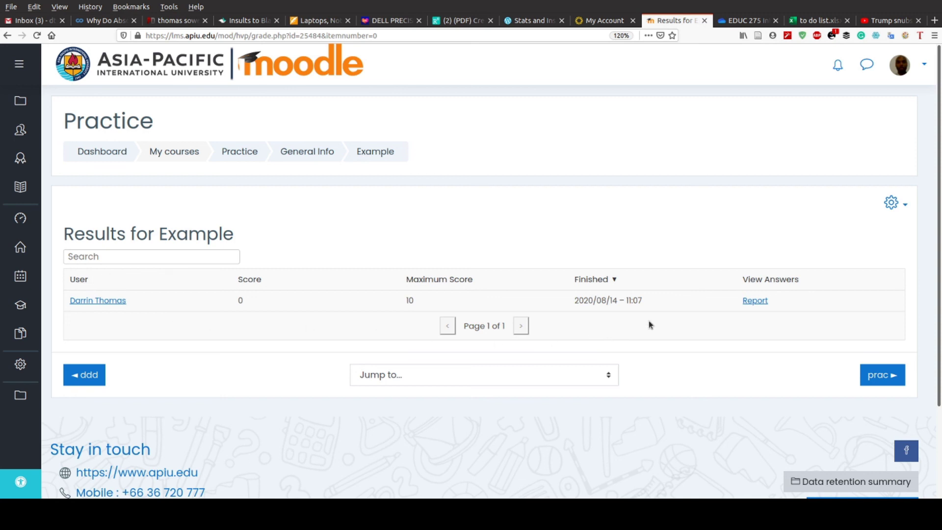
# - Re-sort by Finished and open the attempt Report showing 'hanoi' wrong versus Bangkok, 0 out of 7
pyautogui.click(586, 286)
pyautogui.click(612, 284)
pyautogui.click(758, 301)
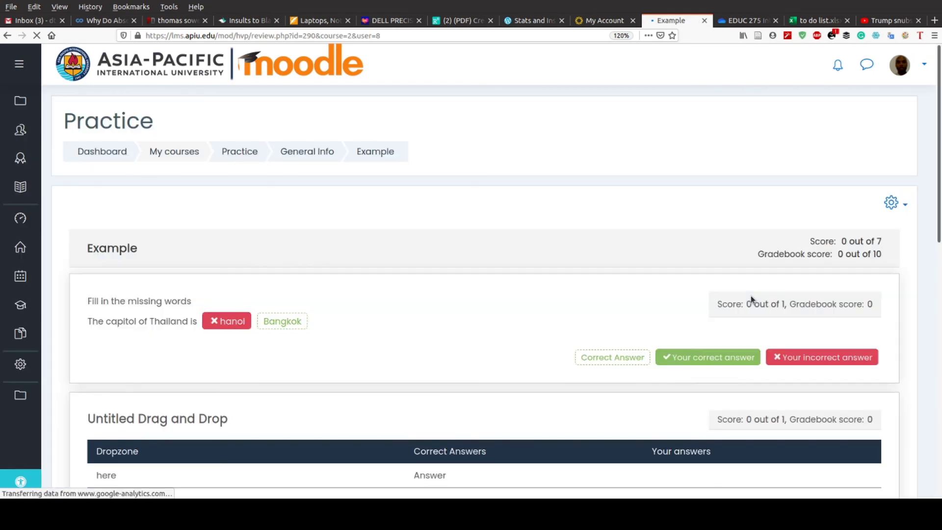
pyautogui.scroll(-10, 750, 300)
pyautogui.scroll(-2, 751, 299)
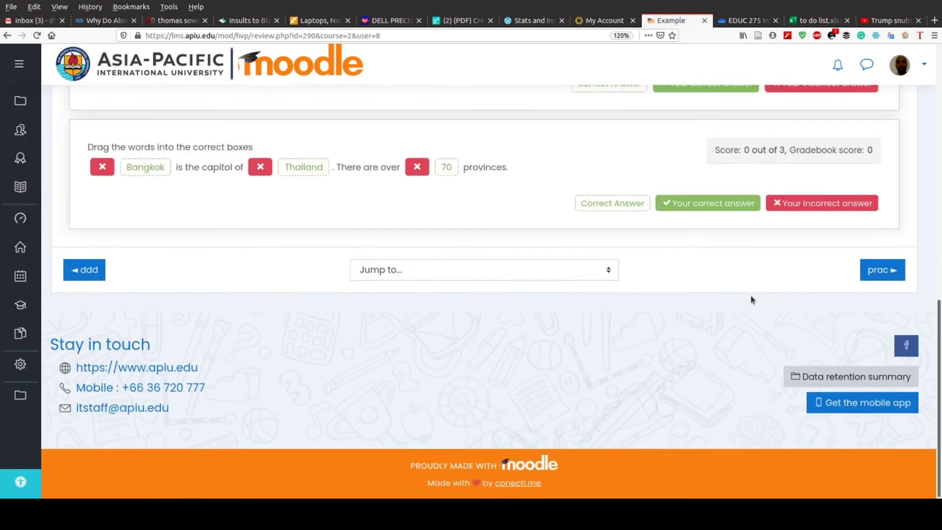
pyautogui.scroll(5, 752, 299)
pyautogui.scroll(6, 751, 298)
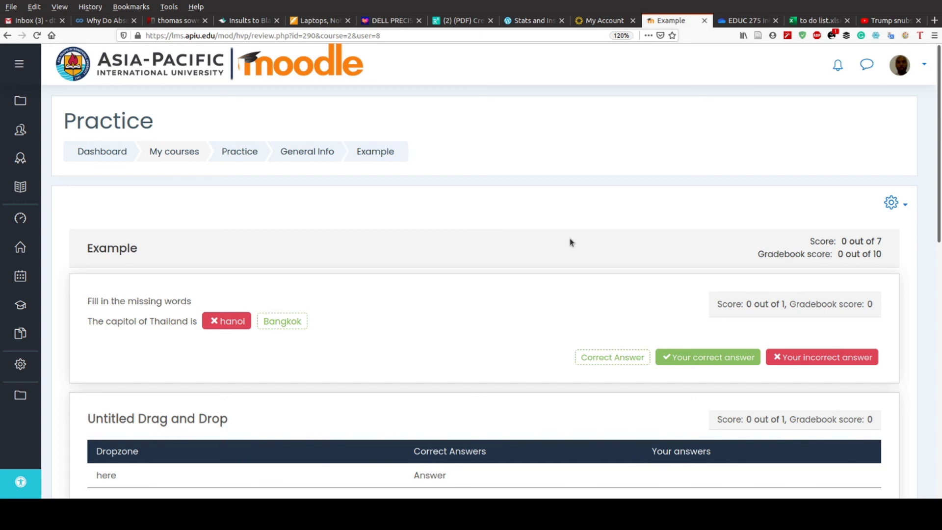
pyautogui.click(893, 202)
pyautogui.press('Escape')
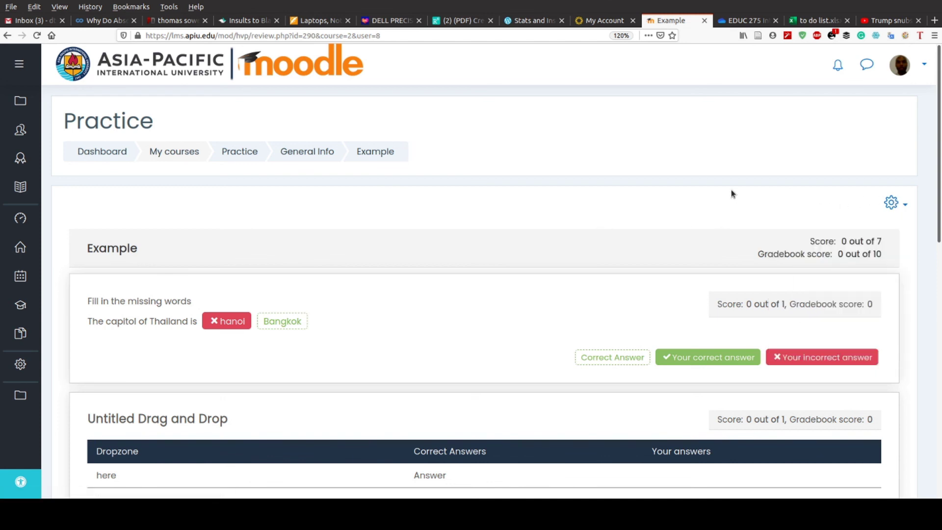